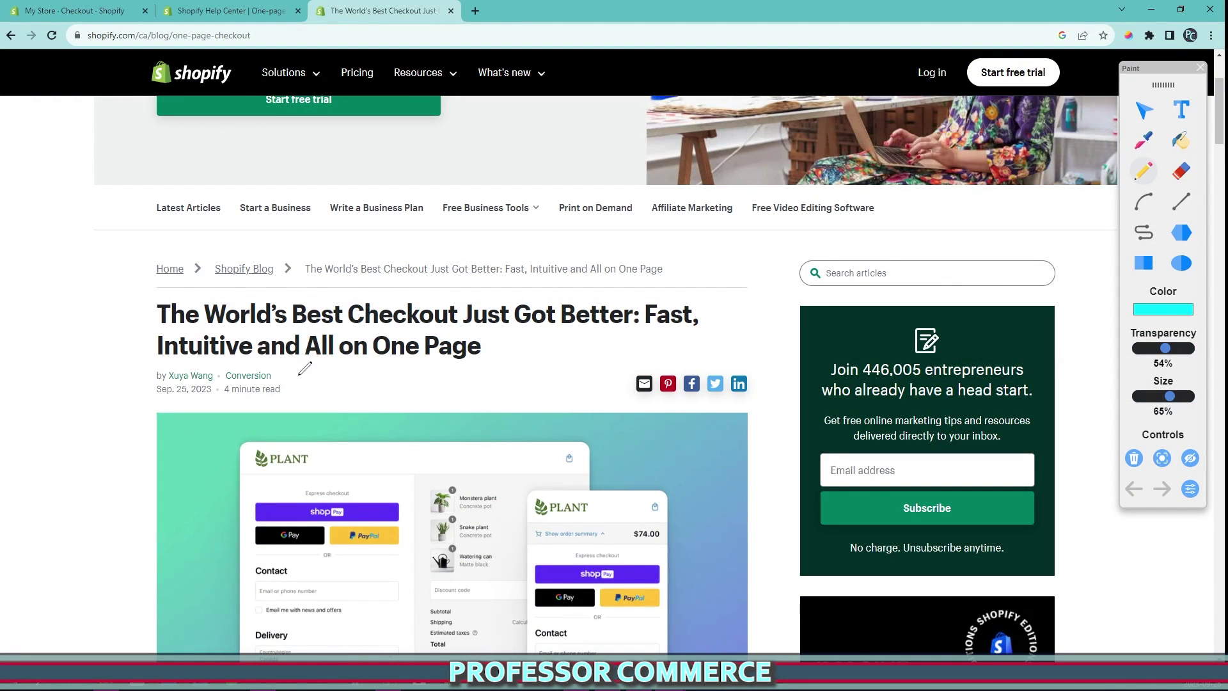
- Scroll down, highlight the 'What is one-page checkout?' section in cyan, then erase the drawing
scroll(306, 370, "down", 3)
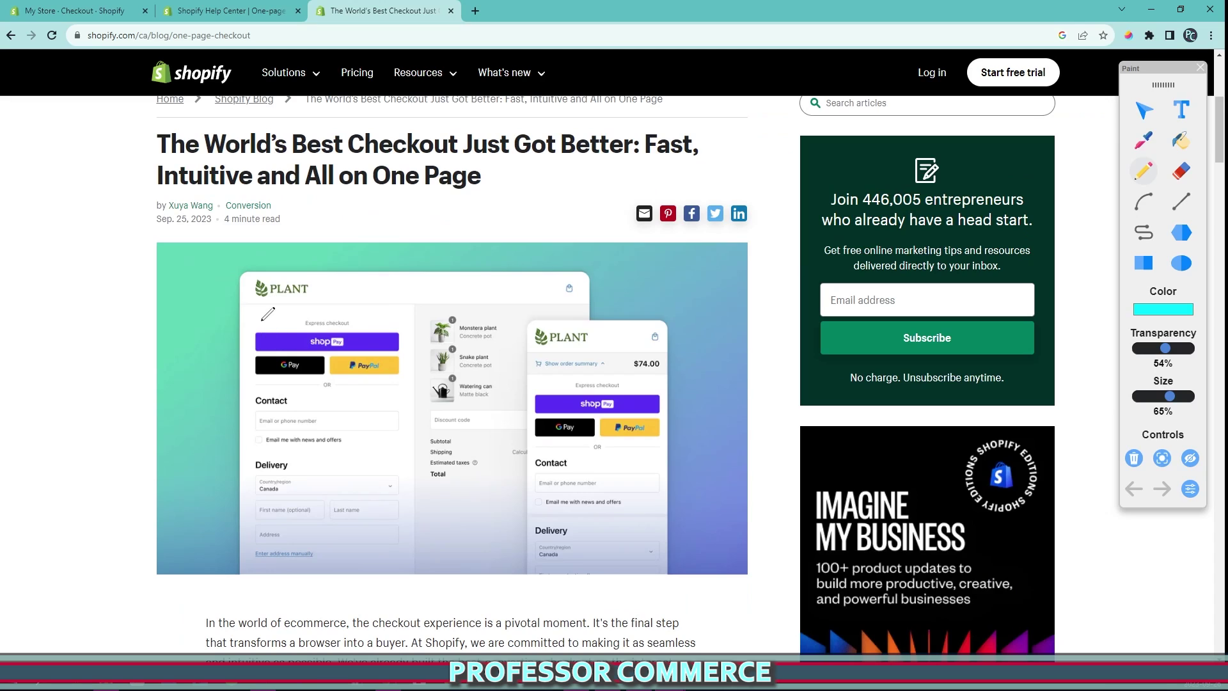
scroll(310, 376, "down", 6)
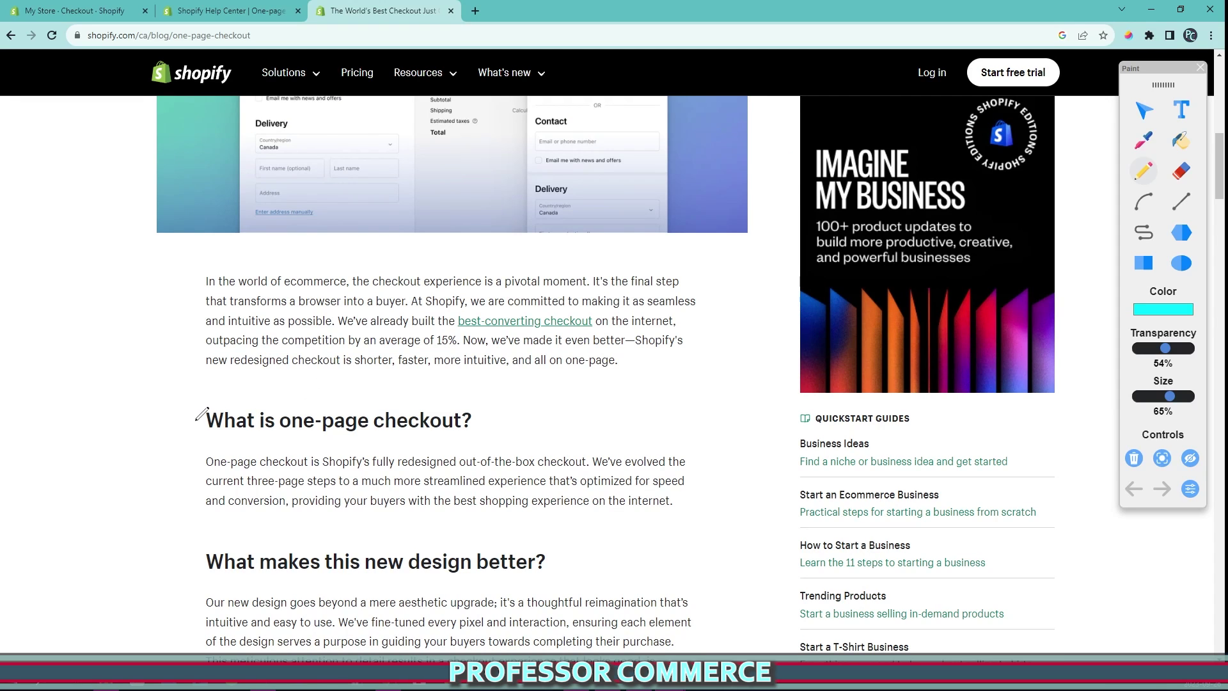
mouse_move(197, 419)
left_mouse_down()
mouse_move(211, 477)
mouse_move(550, 448)
mouse_move(473, 431)
left_mouse_up()
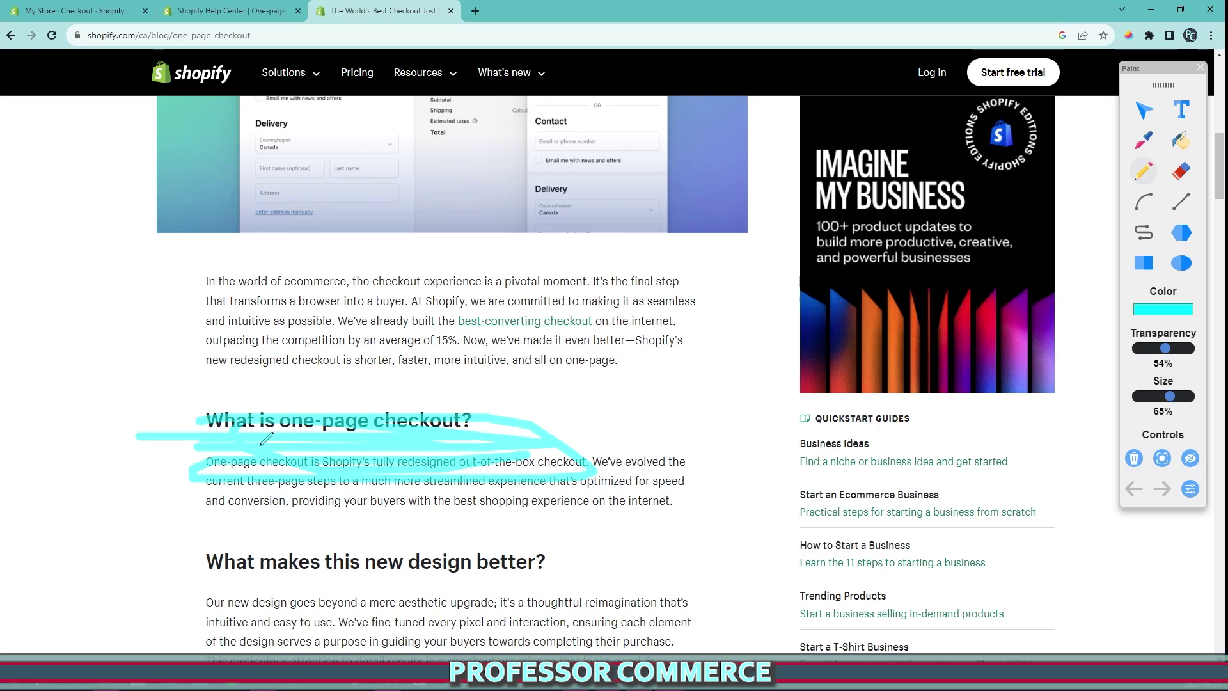
left_click(1134, 458)
- Circle the Imagine My Business ad, erase the outline, and scroll back to the hero image
scroll(476, 486, "up", 3)
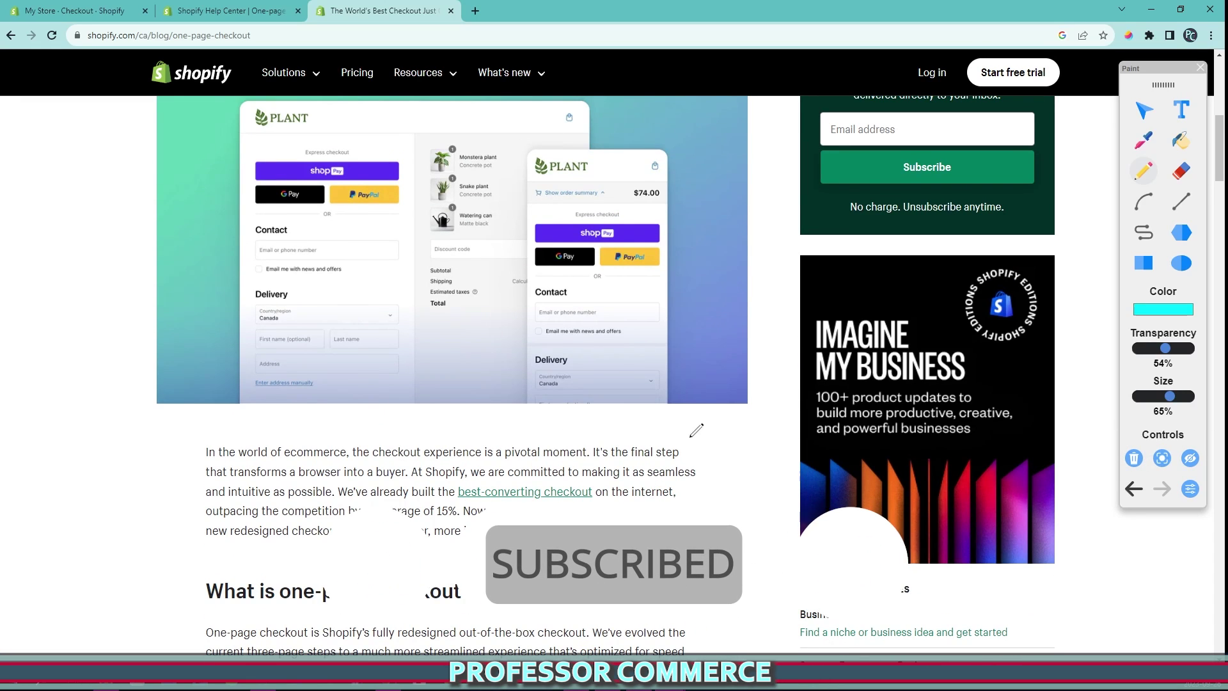
mouse_move(793, 283)
left_mouse_down()
mouse_move(1023, 416)
mouse_move(831, 556)
mouse_move(832, 284)
left_mouse_up()
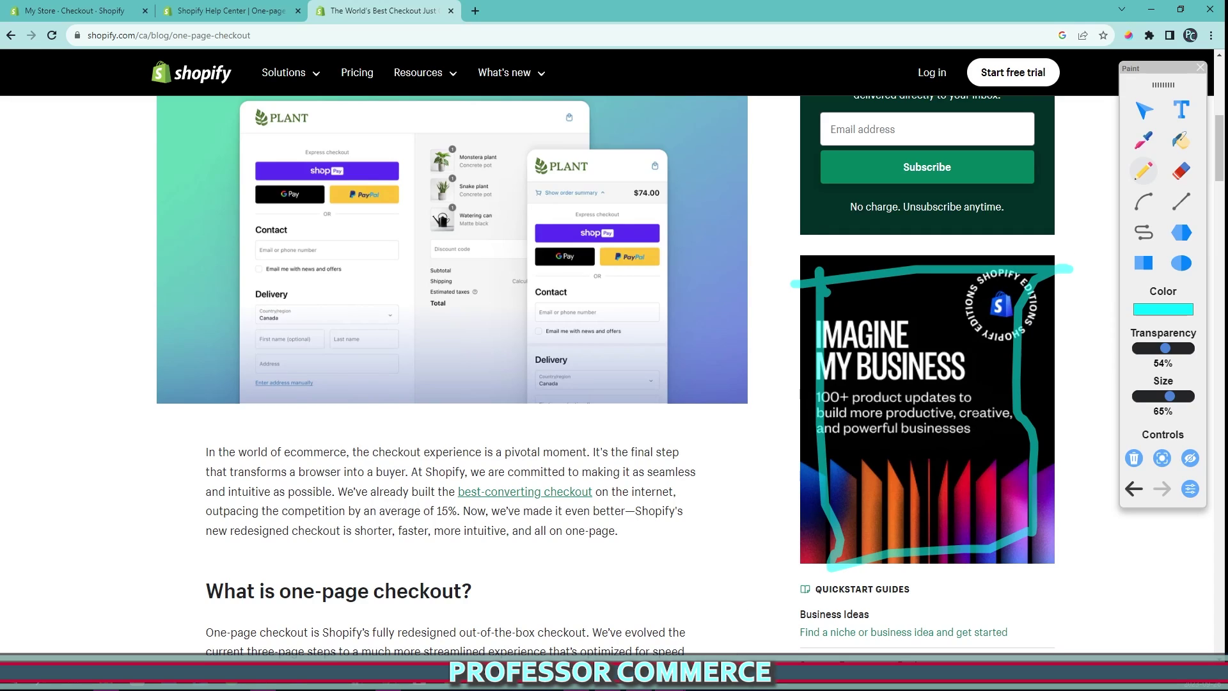
left_click(1133, 457)
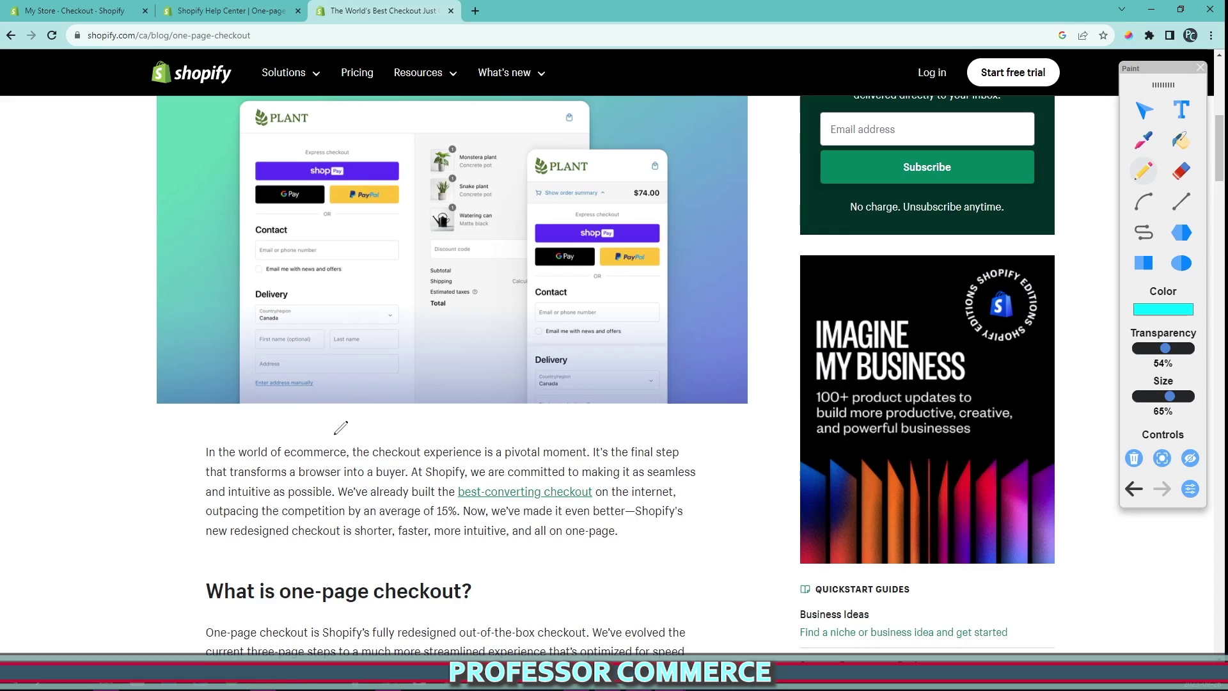
scroll(341, 427, "up", 3)
scroll(340, 431, "down", 5)
scroll(341, 439, "down", 3)
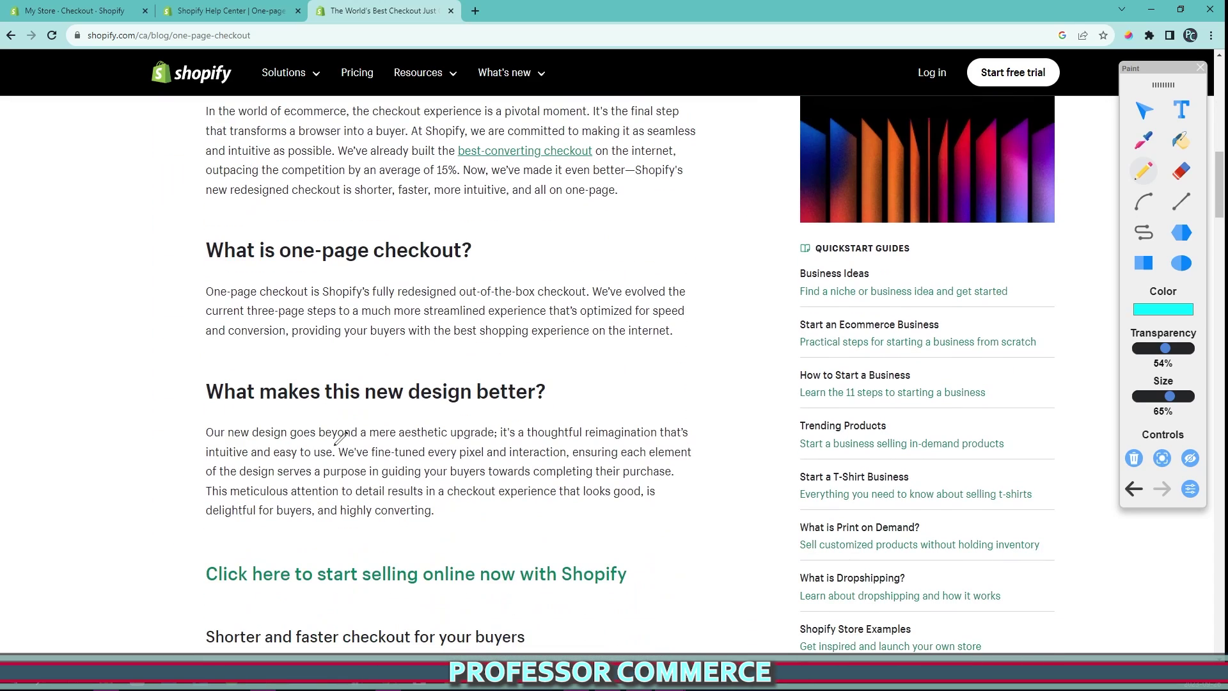
scroll(342, 436, "down", 3)
scroll(370, 437, "up", 12)
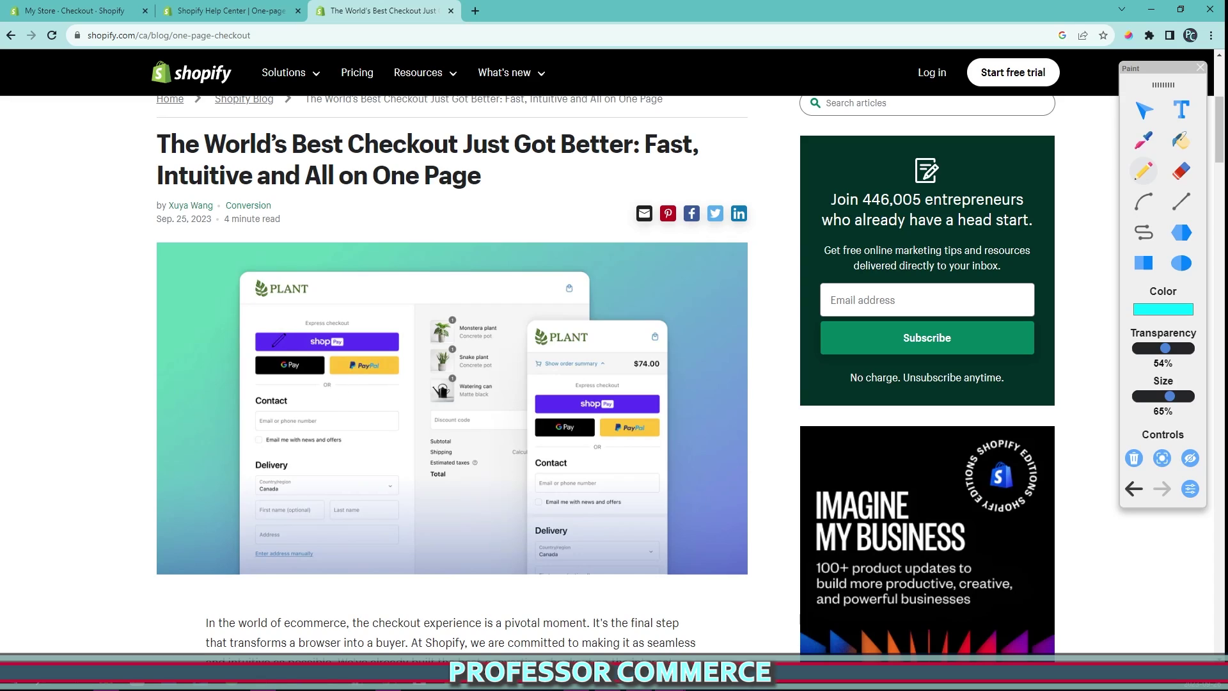
- Loop cyan strokes around the left and right checkout mockups in the hero image
mouse_move(259, 282)
left_mouse_down()
mouse_move(684, 512)
mouse_move(234, 566)
mouse_move(217, 269)
mouse_move(250, 278)
left_mouse_up()
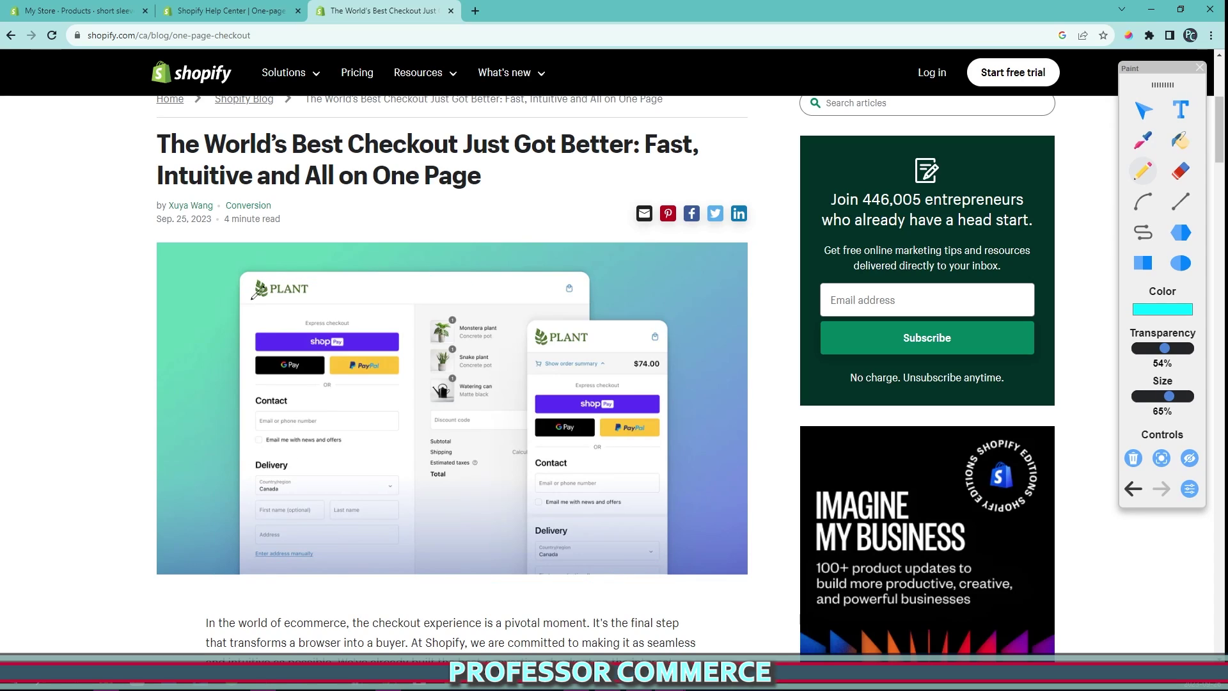
left_click_drag(178, 255, 491, 254)
mouse_move(195, 277)
left_mouse_down()
mouse_move(186, 505)
mouse_move(376, 572)
mouse_move(330, 277)
mouse_move(181, 280)
left_mouse_up()
mouse_move(607, 343)
left_mouse_down()
mouse_move(330, 319)
mouse_move(376, 407)
left_mouse_up()
mouse_move(646, 350)
left_mouse_down()
mouse_move(687, 319)
mouse_move(547, 295)
left_mouse_up()
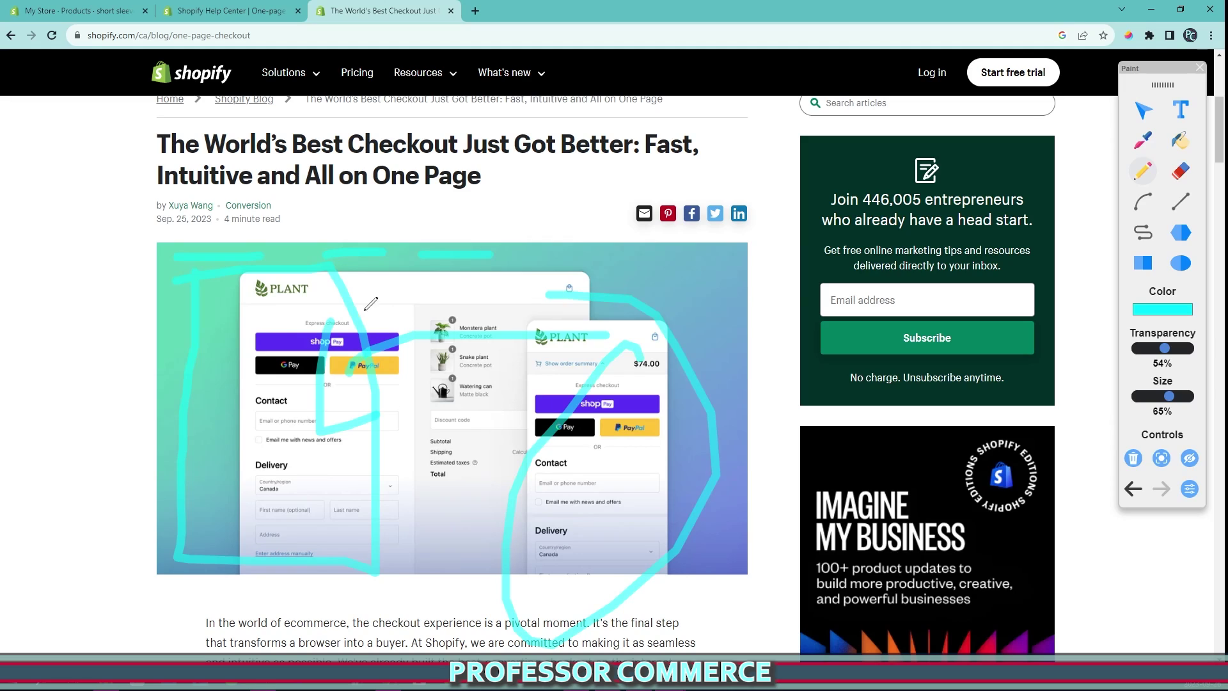
mouse_move(368, 310)
left_mouse_down()
mouse_move(448, 319)
mouse_move(232, 243)
left_mouse_up()
- Draw arrows beside the article image, then clear all the annotations
scroll(361, 370, "down", 3)
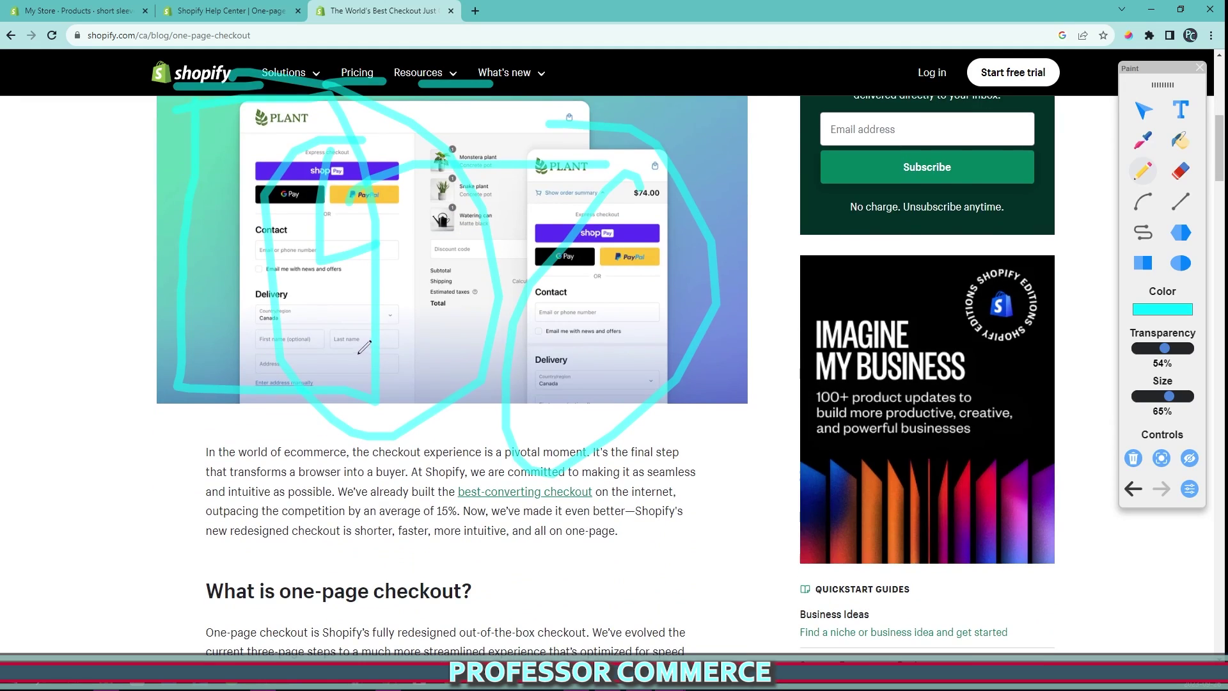
scroll(364, 346, "up", 3)
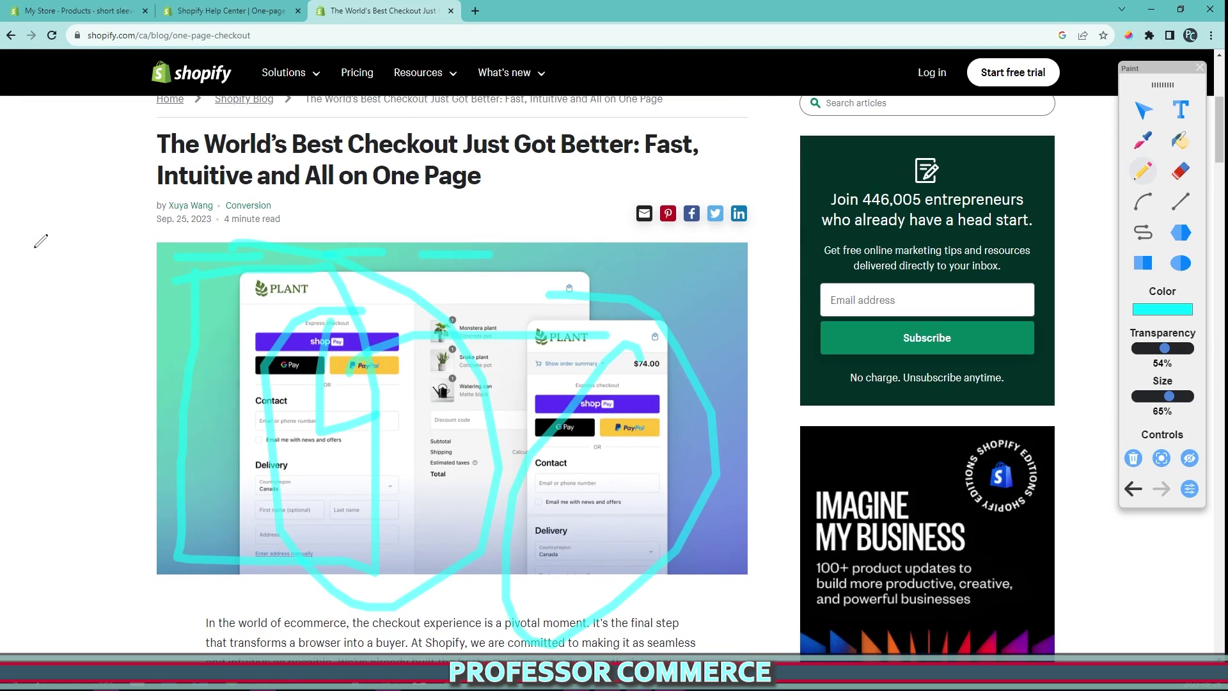
left_click_drag(48, 235, 64, 345)
mouse_move(40, 298)
left_mouse_down()
mouse_move(42, 332)
mouse_move(85, 323)
mouse_move(93, 502)
left_mouse_up()
scroll(102, 369, "down", 3)
mouse_move(64, 457)
left_mouse_down()
mouse_move(144, 598)
mouse_move(163, 444)
left_mouse_up()
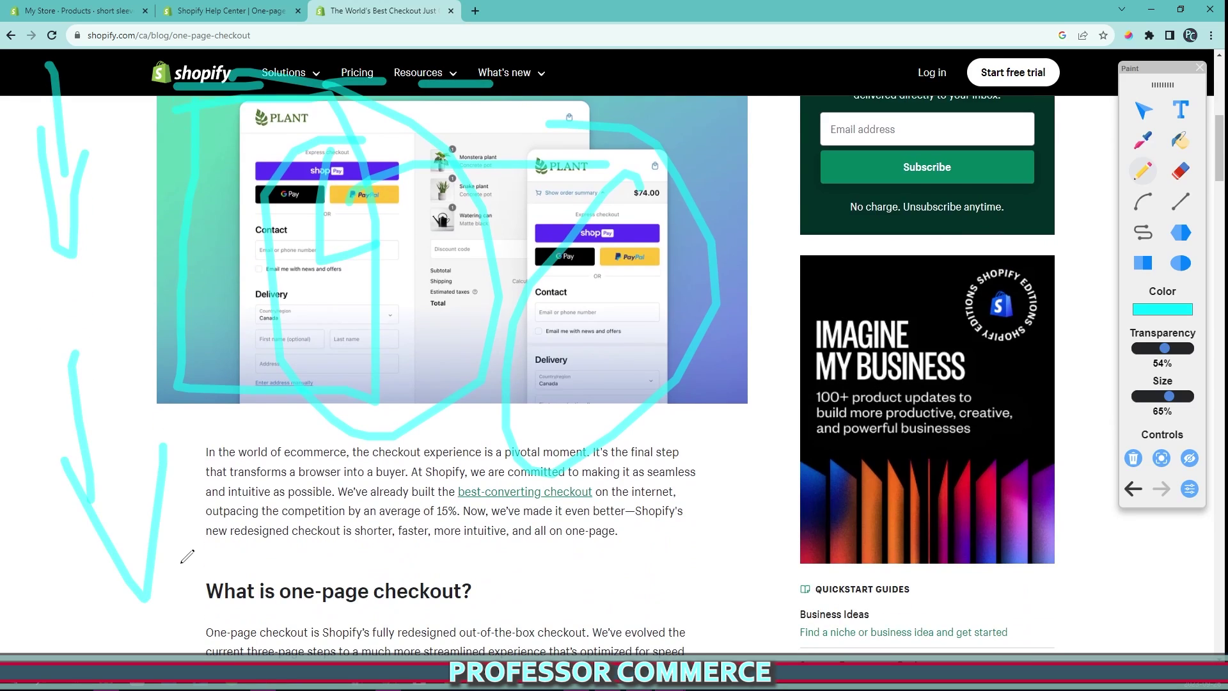
left_click(1130, 459)
- Mark the top edge and outline the whole checkout image, then erase everything
scroll(295, 327, "up", 3)
left_click_drag(192, 273, 614, 265)
left_click_drag(688, 272, 835, 258)
mouse_move(232, 281)
left_mouse_down()
mouse_move(556, 633)
mouse_move(223, 279)
left_mouse_up()
left_click(1136, 461)
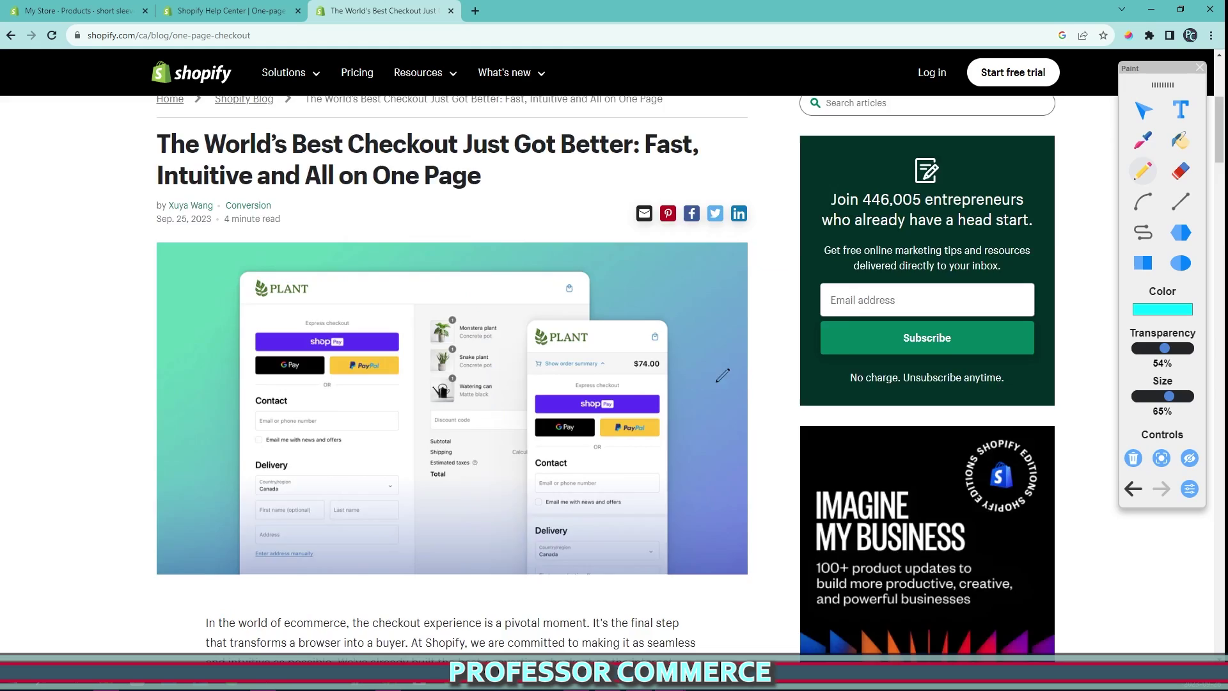
- Circle the ad, draw an arrow to the Shopify logo and underline its text, then clear
scroll(754, 431, "down", 3)
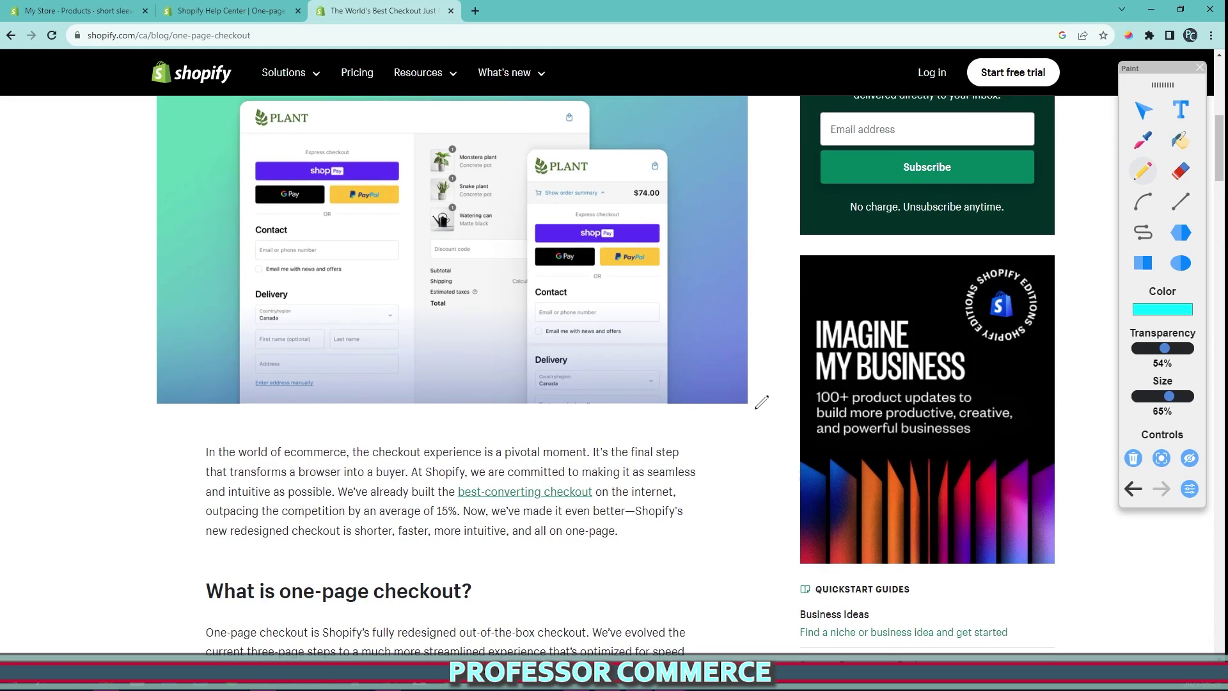
mouse_move(766, 266)
left_mouse_down()
mouse_move(1072, 259)
mouse_move(1082, 608)
mouse_move(824, 601)
mouse_move(830, 228)
left_mouse_up()
left_click_drag(790, 450, 1014, 295)
mouse_move(911, 315)
left_mouse_down()
mouse_move(1014, 294)
mouse_move(953, 402)
left_mouse_up()
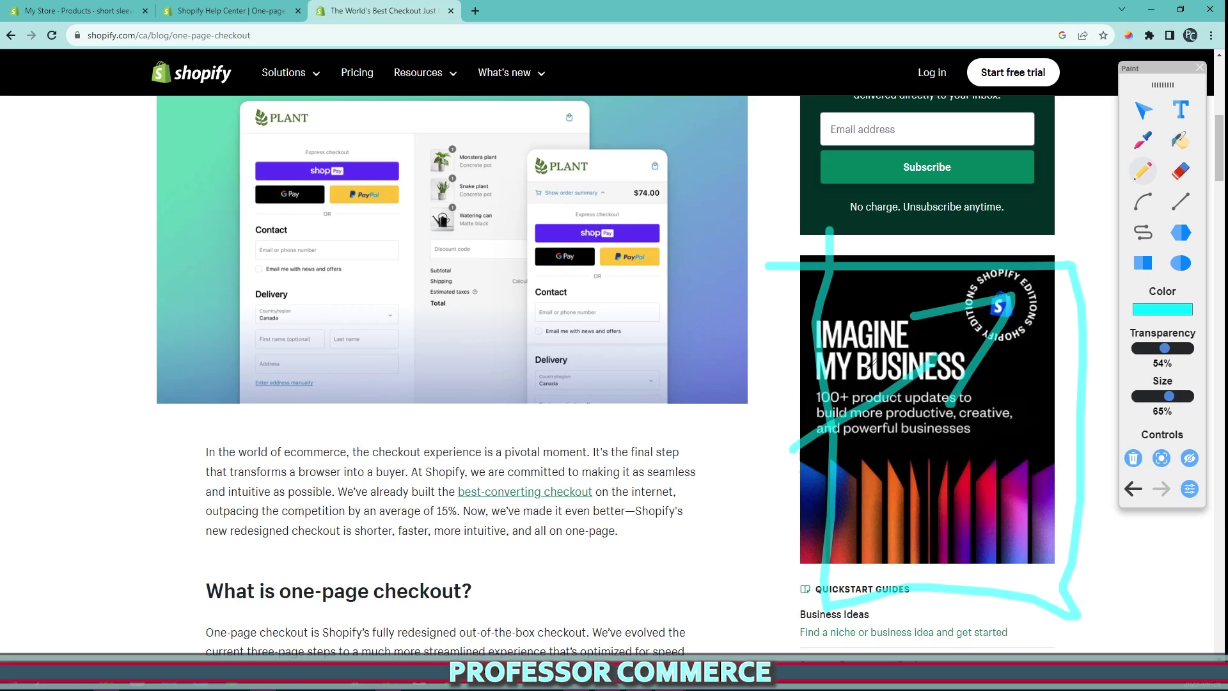
mouse_move(818, 402)
left_mouse_down()
mouse_move(1023, 402)
mouse_move(761, 395)
mouse_move(742, 441)
left_mouse_up()
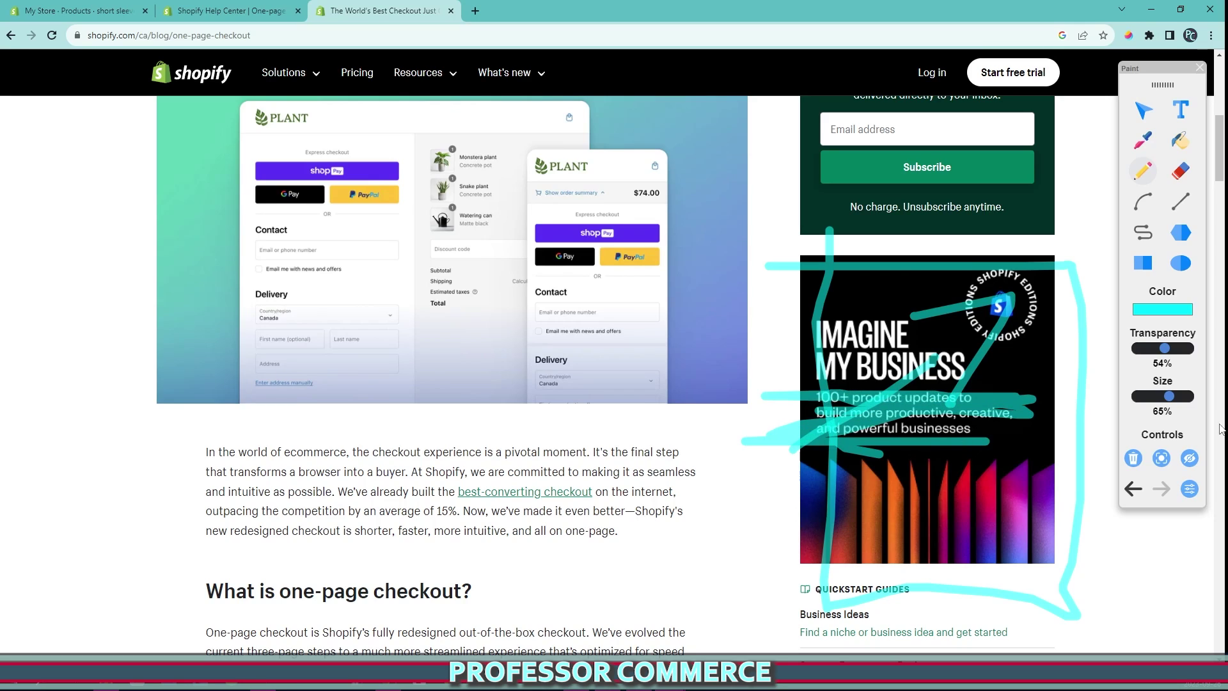
left_click(1133, 458)
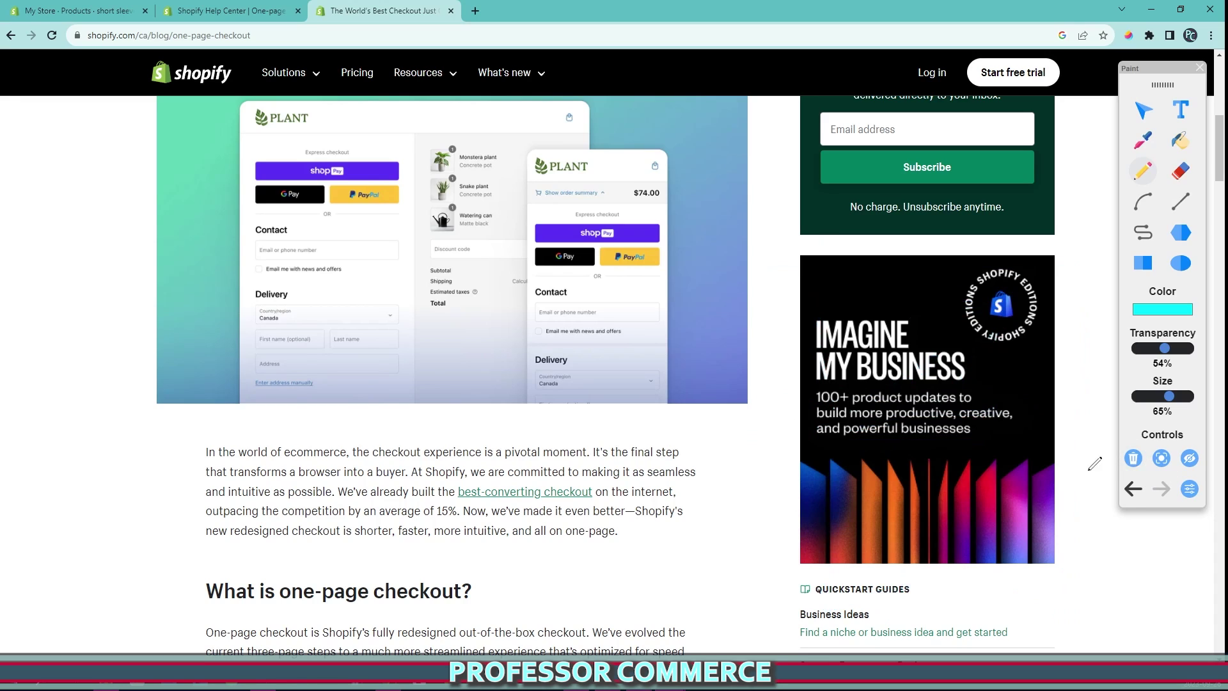
- Draw a line from the opening paragraph to the ad and loop its text and logo
mouse_move(691, 505)
left_mouse_down()
mouse_move(791, 451)
mouse_move(1013, 401)
left_mouse_up()
mouse_move(979, 332)
left_mouse_down()
mouse_move(1030, 331)
mouse_move(1037, 436)
left_mouse_up()
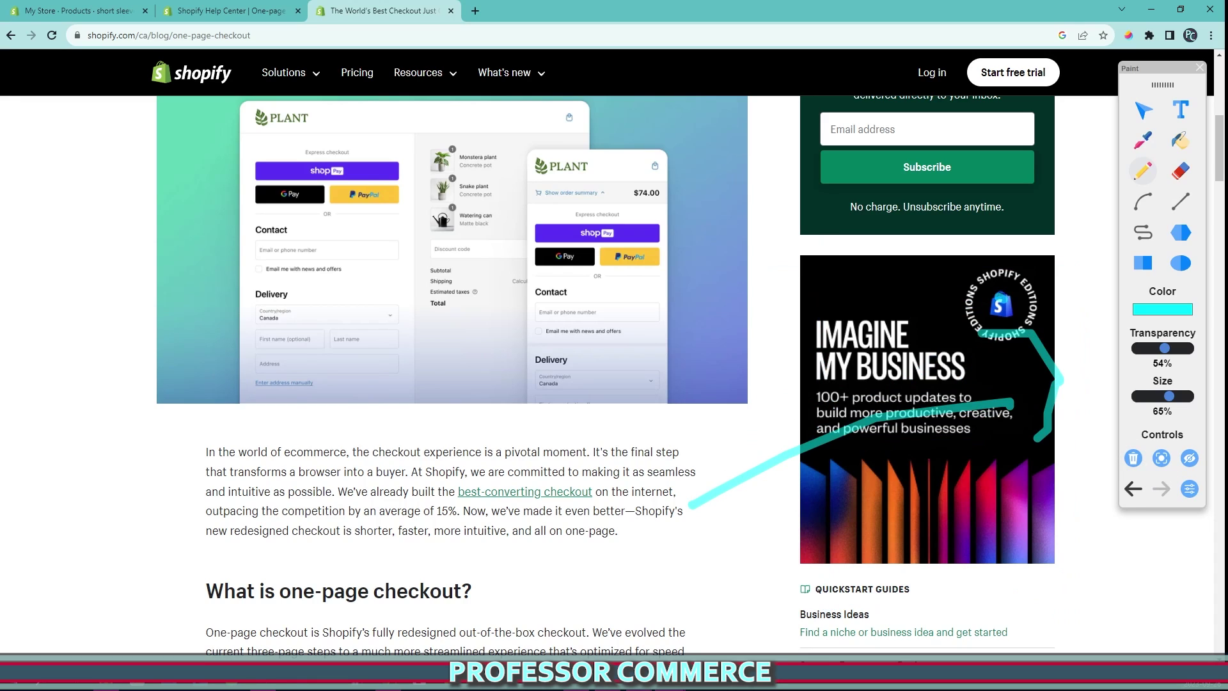
left_click_drag(902, 296, 1017, 473)
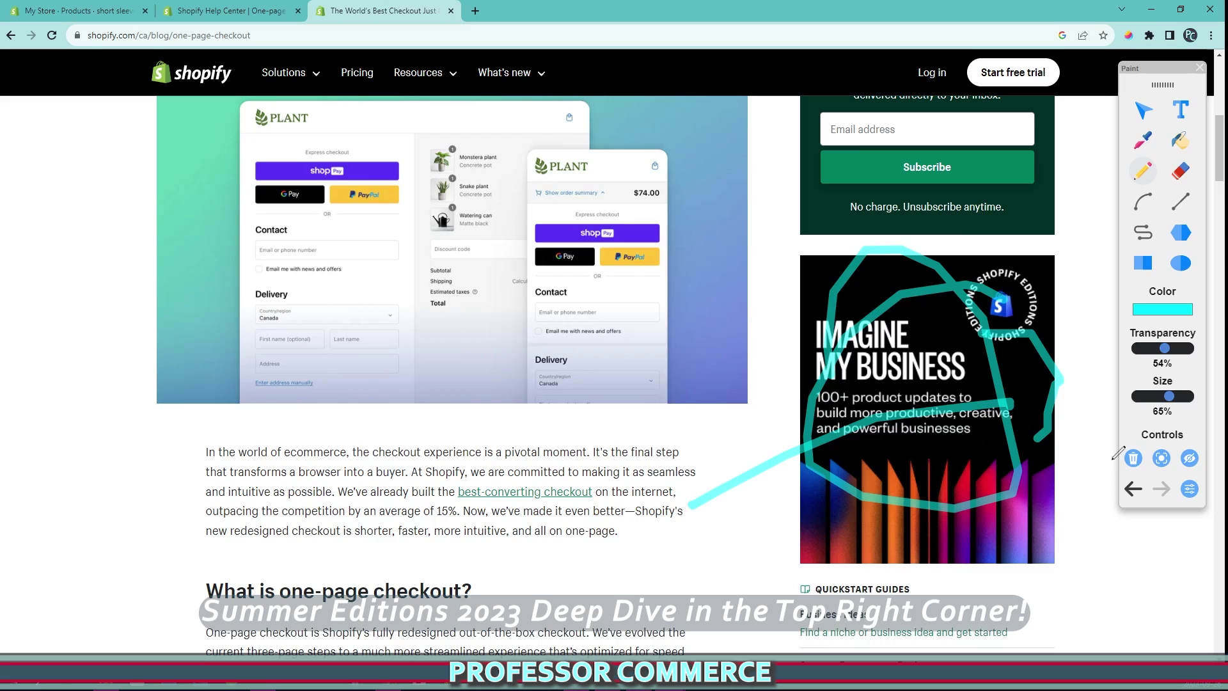
- Erase the ad annotations, then highlight the 15% outperformance sentence and clear it
left_click(1133, 458)
scroll(456, 356, "down", 3)
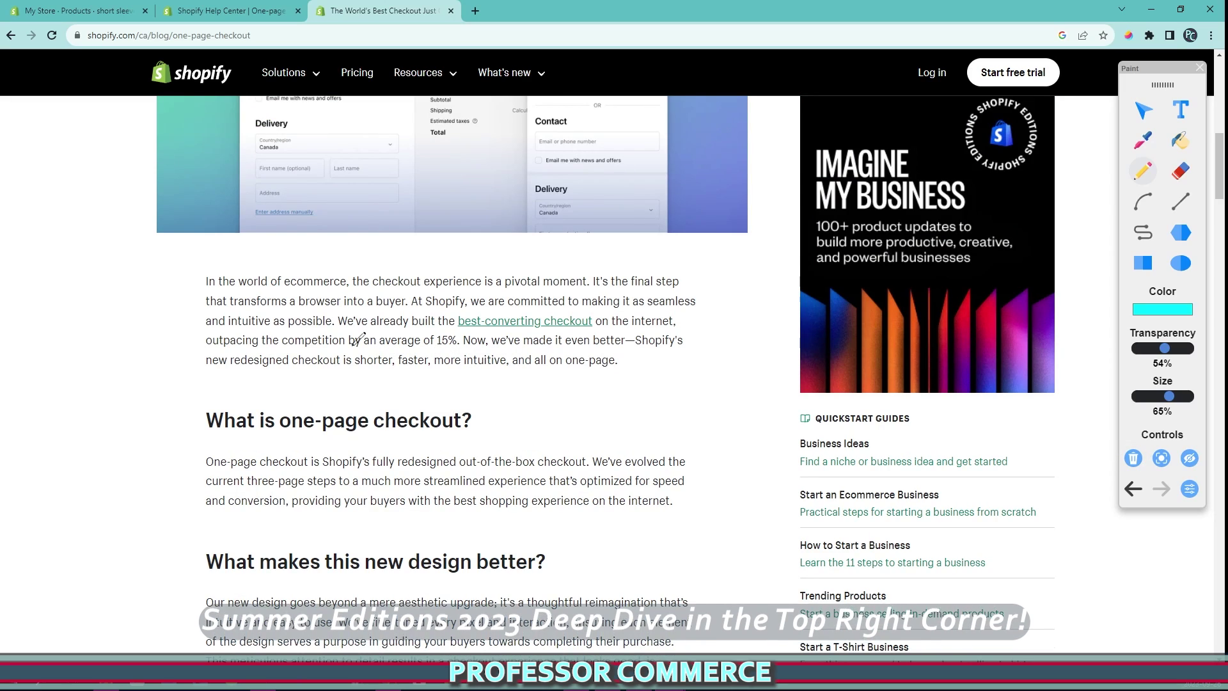
mouse_move(332, 336)
left_mouse_down()
mouse_move(454, 340)
mouse_move(275, 348)
mouse_move(601, 322)
mouse_move(472, 323)
left_mouse_up()
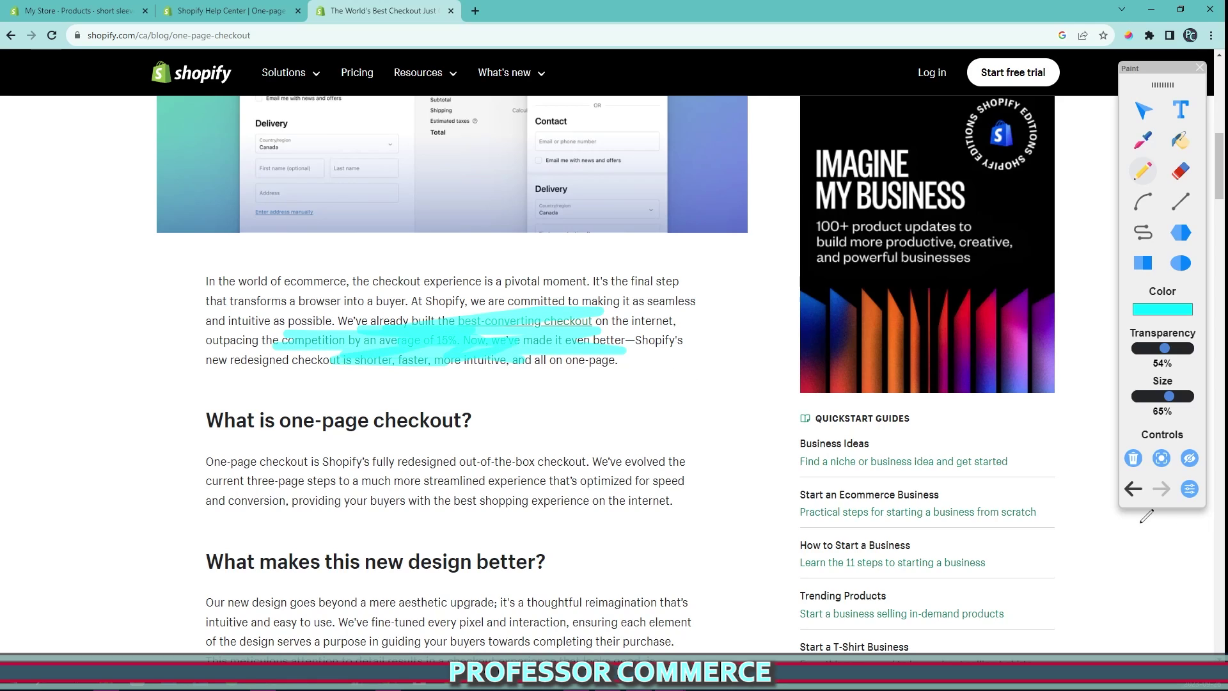
left_click(1133, 458)
- Re-highlight the 15% sentence, delete it, and highlight the lines about the redesigned checkout
mouse_move(334, 339)
left_mouse_down()
mouse_move(579, 337)
mouse_move(337, 370)
mouse_move(545, 427)
mouse_move(502, 432)
left_mouse_up()
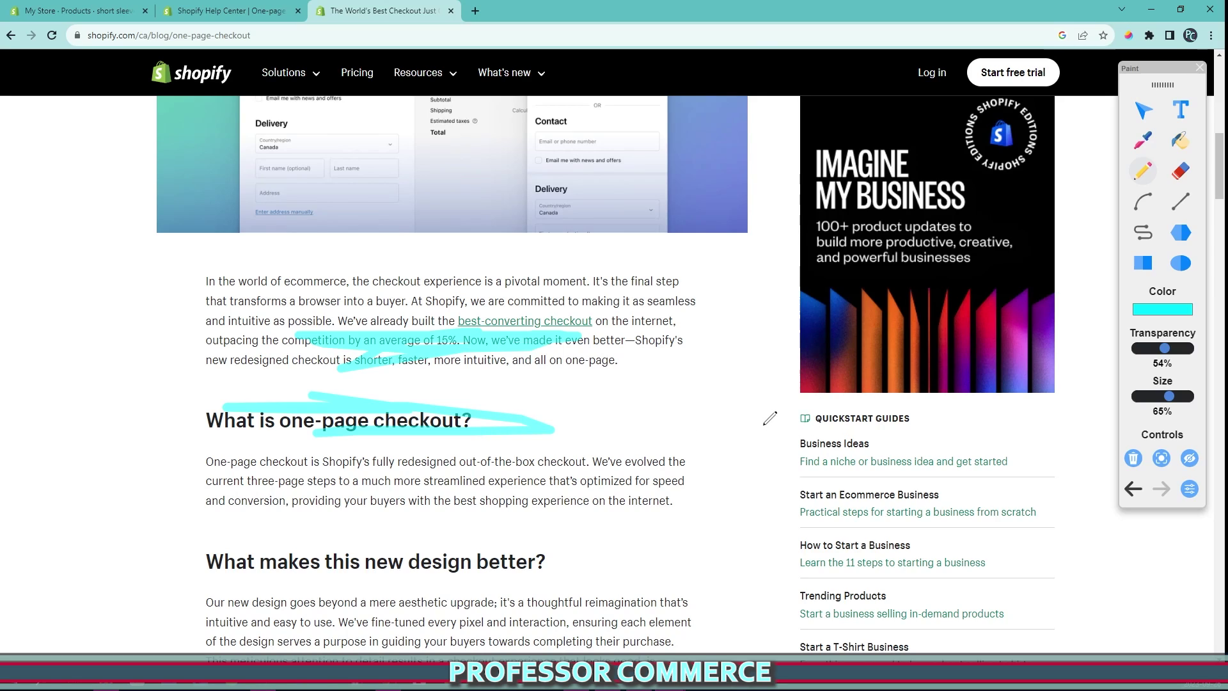
key("Delete")
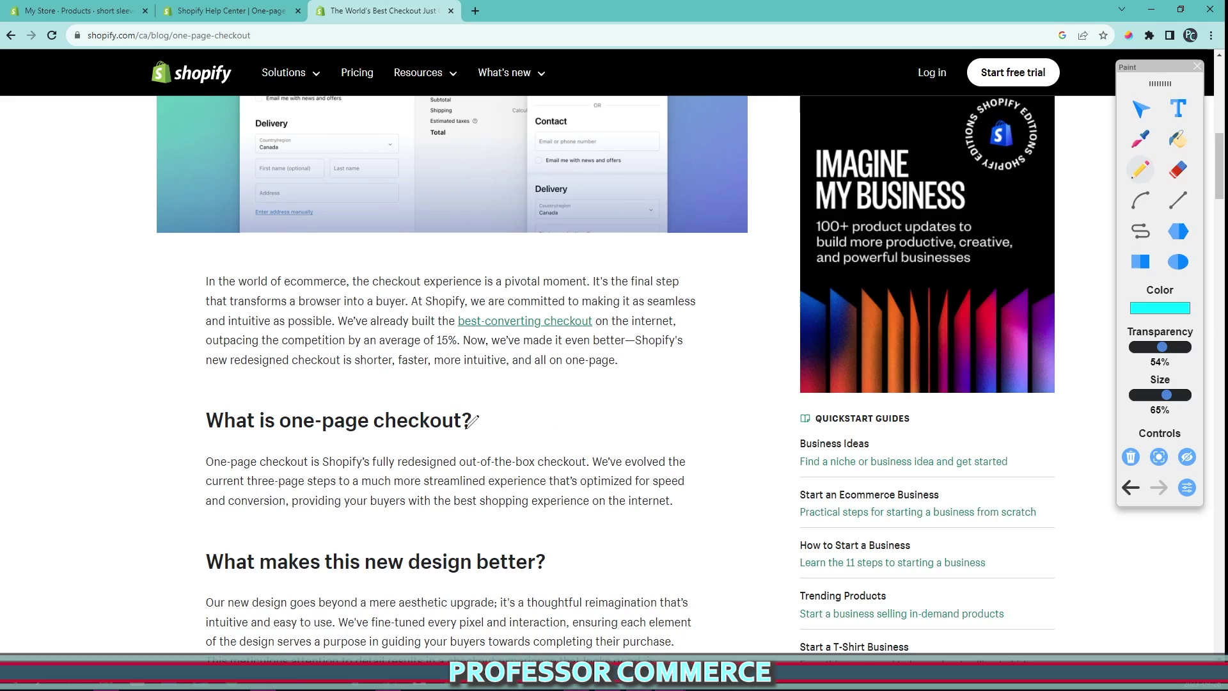
mouse_move(198, 317)
left_mouse_down()
mouse_move(536, 330)
mouse_move(303, 334)
mouse_move(529, 323)
mouse_move(470, 344)
left_mouse_up()
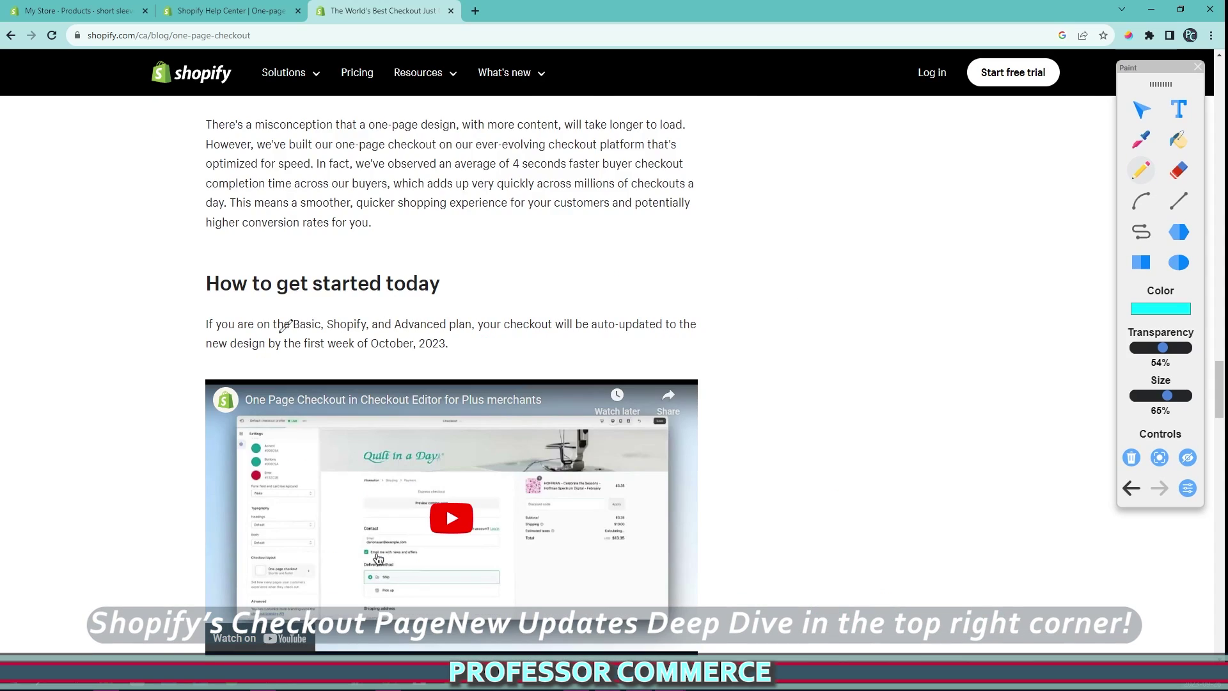
- Circle How to get started today, highlight the Basic/Shopify/Advanced plan line and underline the October 2023 date
mouse_move(201, 294)
left_mouse_down()
mouse_move(655, 262)
mouse_move(190, 404)
mouse_move(219, 266)
left_mouse_up()
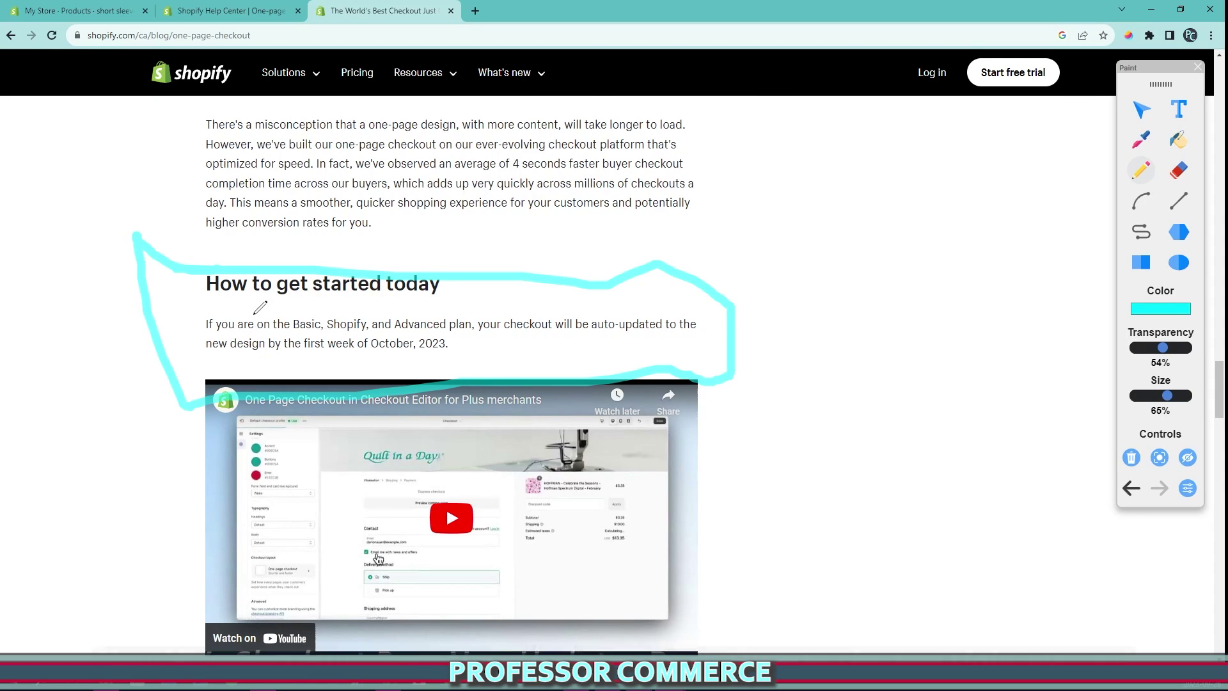
mouse_move(252, 319)
left_mouse_down()
mouse_move(447, 327)
mouse_move(191, 319)
mouse_move(620, 310)
mouse_move(699, 323)
left_mouse_up()
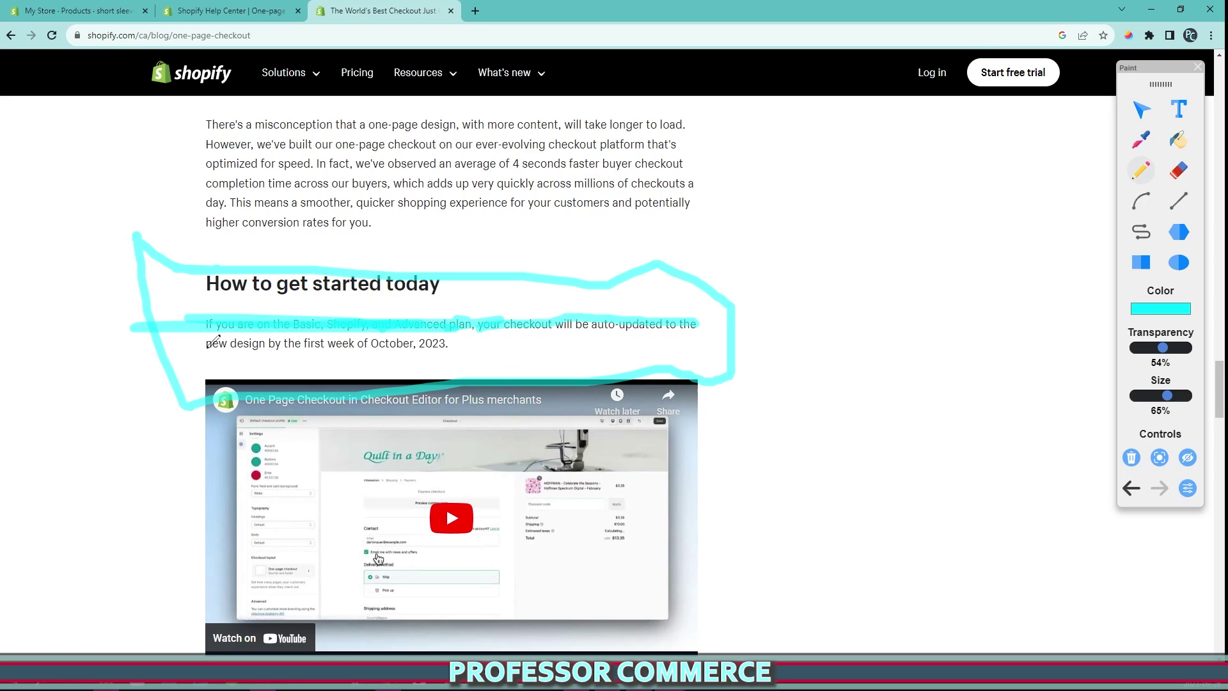
left_click_drag(208, 345, 471, 343)
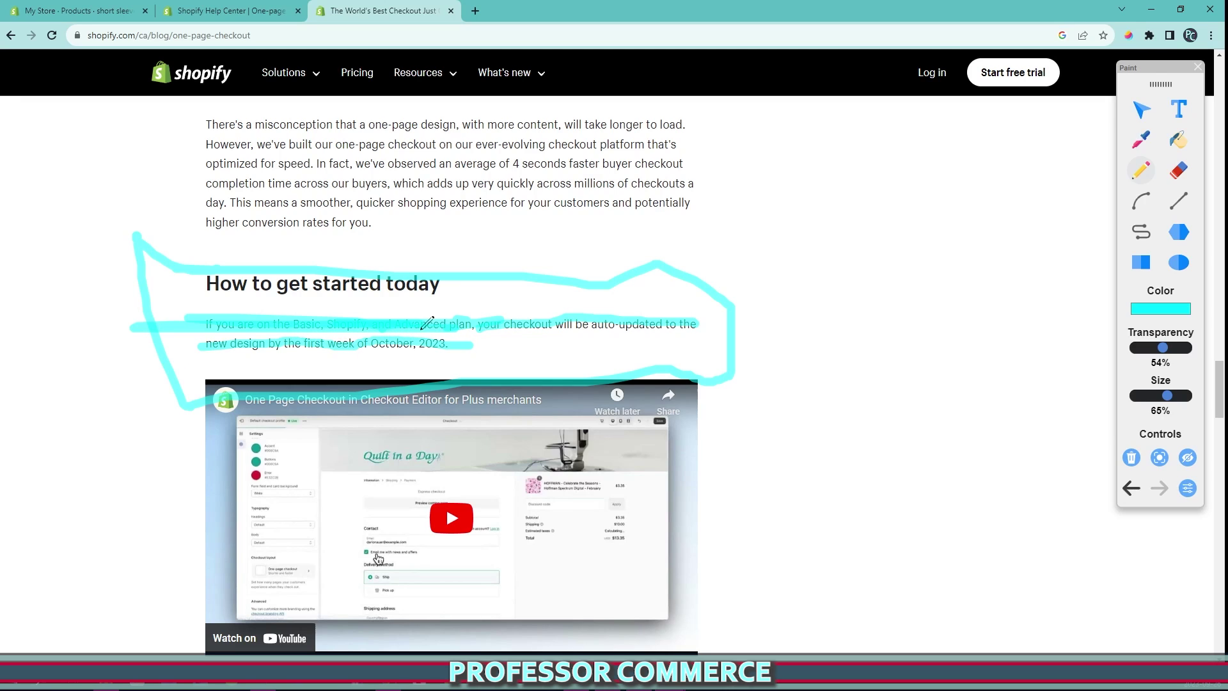
- Scroll up and sketch a box with strokes above it beside the Streamlined design section
scroll(809, 288, "up", 5)
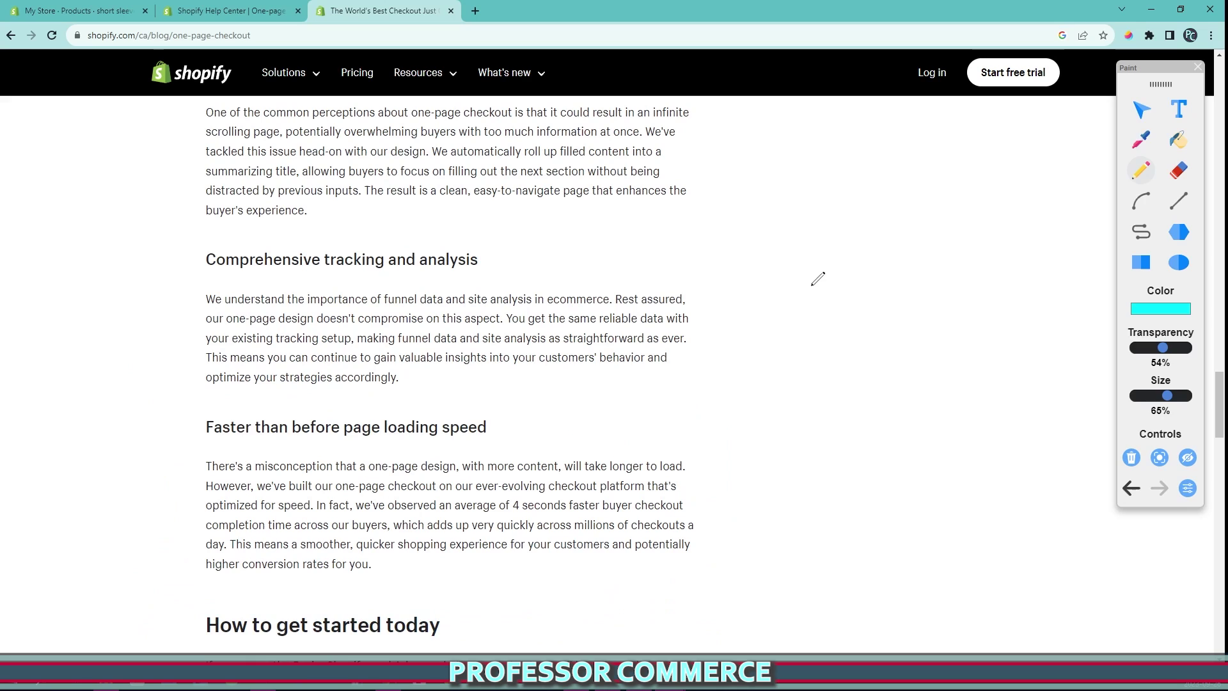
scroll(806, 275, "up", 3)
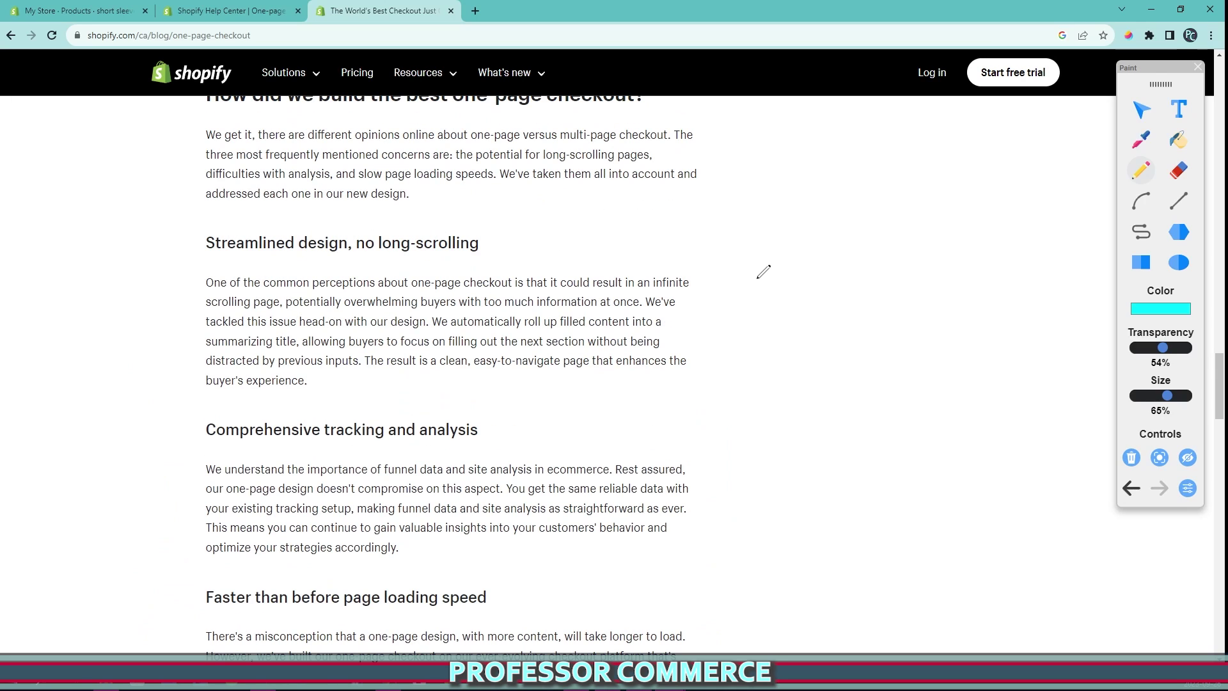
left_click_drag(972, 391, 973, 508)
left_click(791, 513)
mouse_move(741, 283)
left_mouse_down()
mouse_move(983, 508)
mouse_move(756, 300)
left_mouse_up()
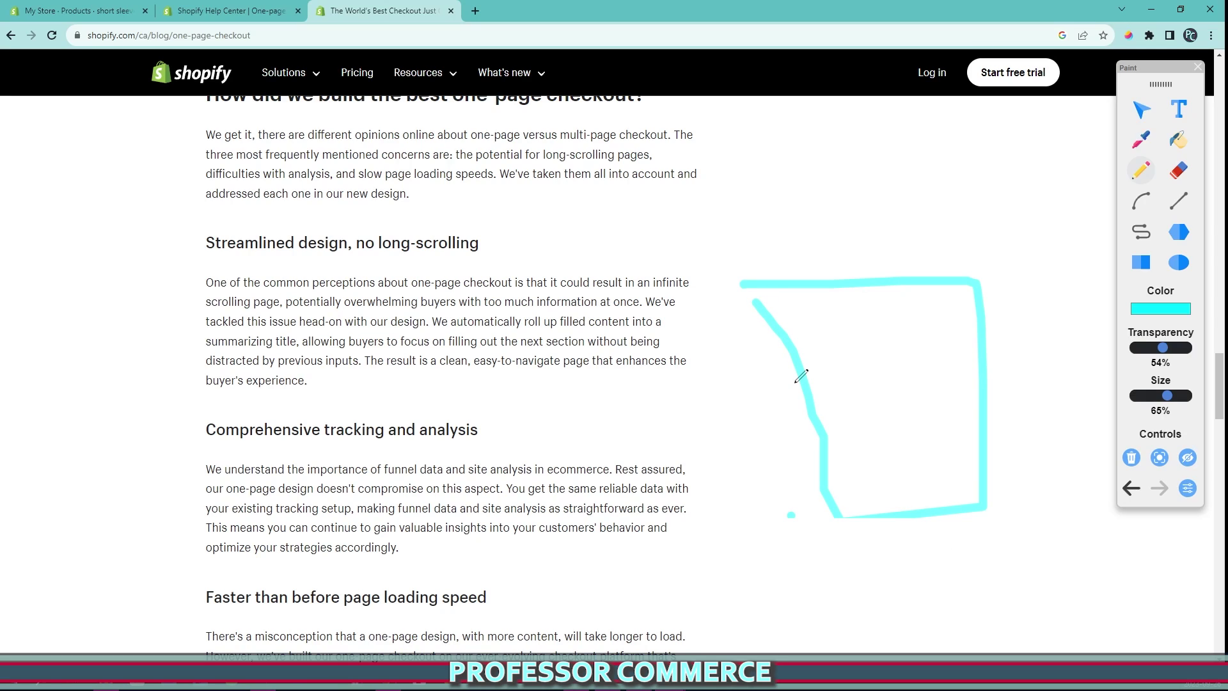
mouse_move(752, 246)
left_mouse_down()
mouse_move(848, 227)
mouse_move(927, 273)
left_mouse_up()
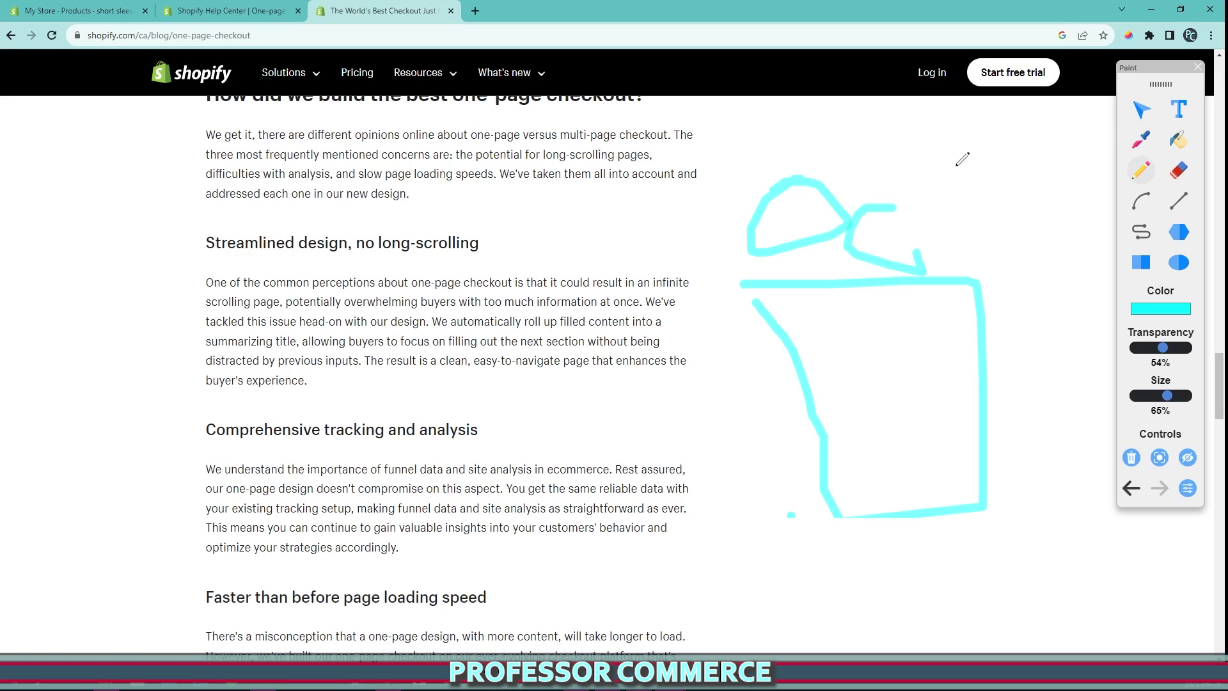
mouse_move(952, 179)
left_mouse_down()
mouse_move(961, 246)
mouse_move(1045, 323)
left_mouse_up()
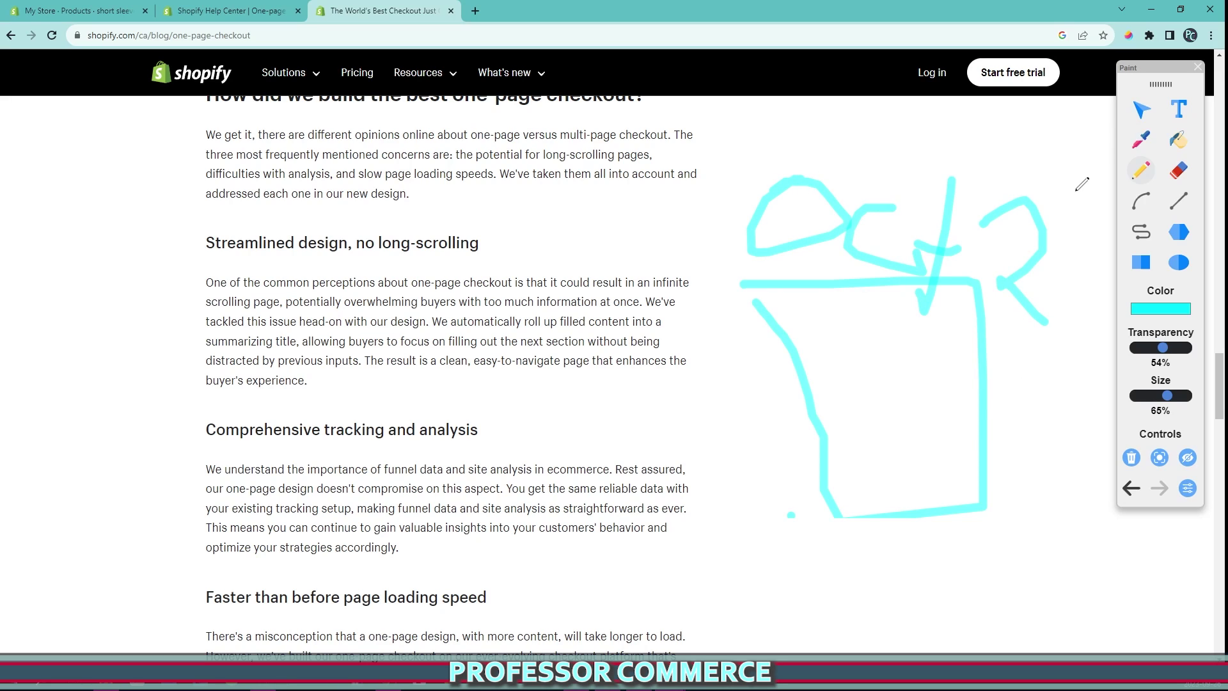
left_click_drag(1076, 189, 1077, 238)
- Highlight the plan eligibility and auto-update line, then clear the strokes
scroll(377, 320, "down", 8)
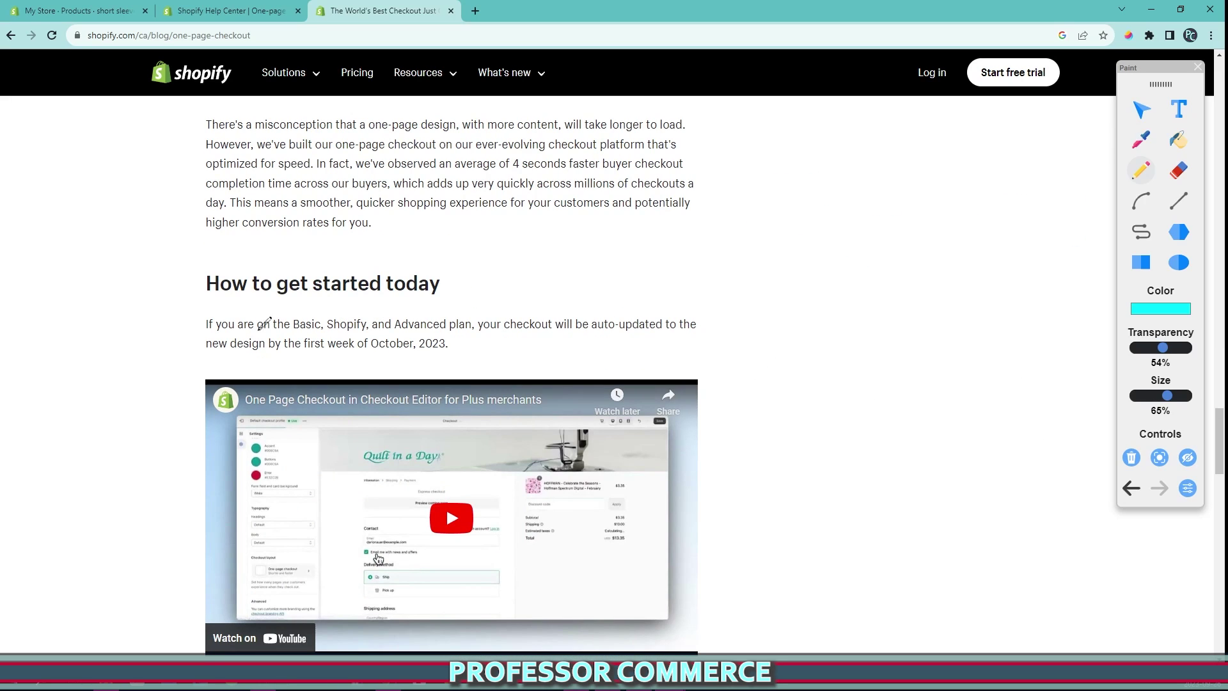
left_click_drag(261, 327, 556, 325)
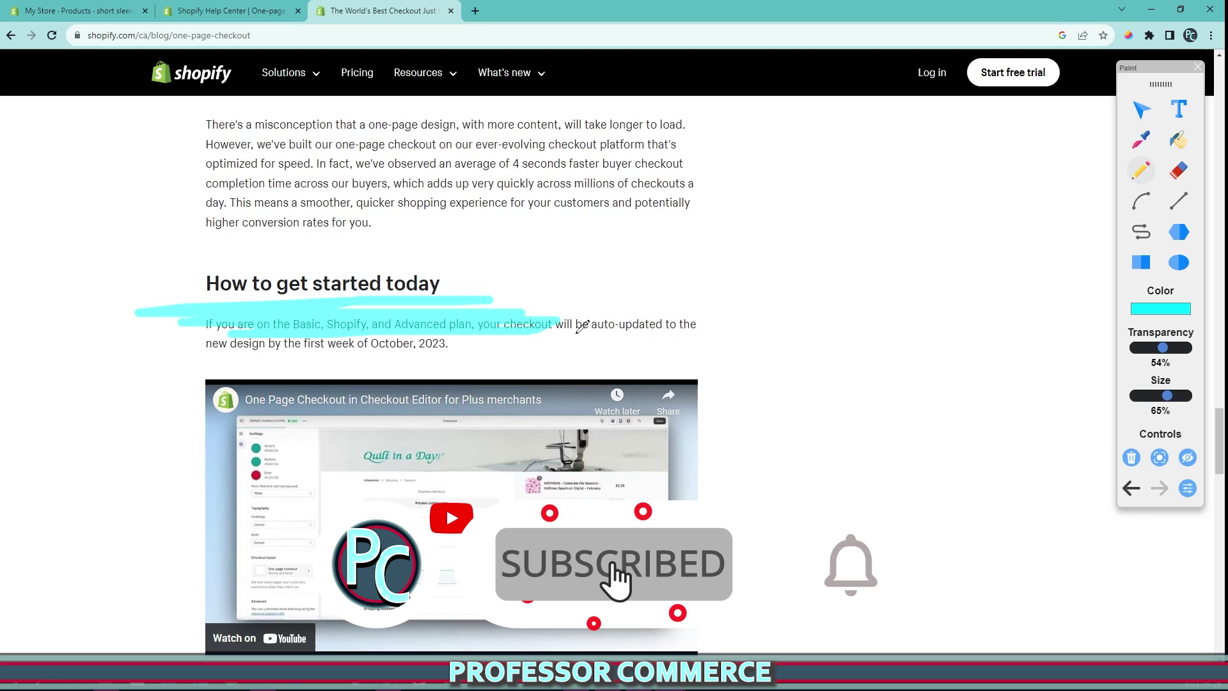
mouse_move(581, 326)
left_mouse_down()
mouse_move(687, 327)
mouse_move(575, 331)
left_mouse_up()
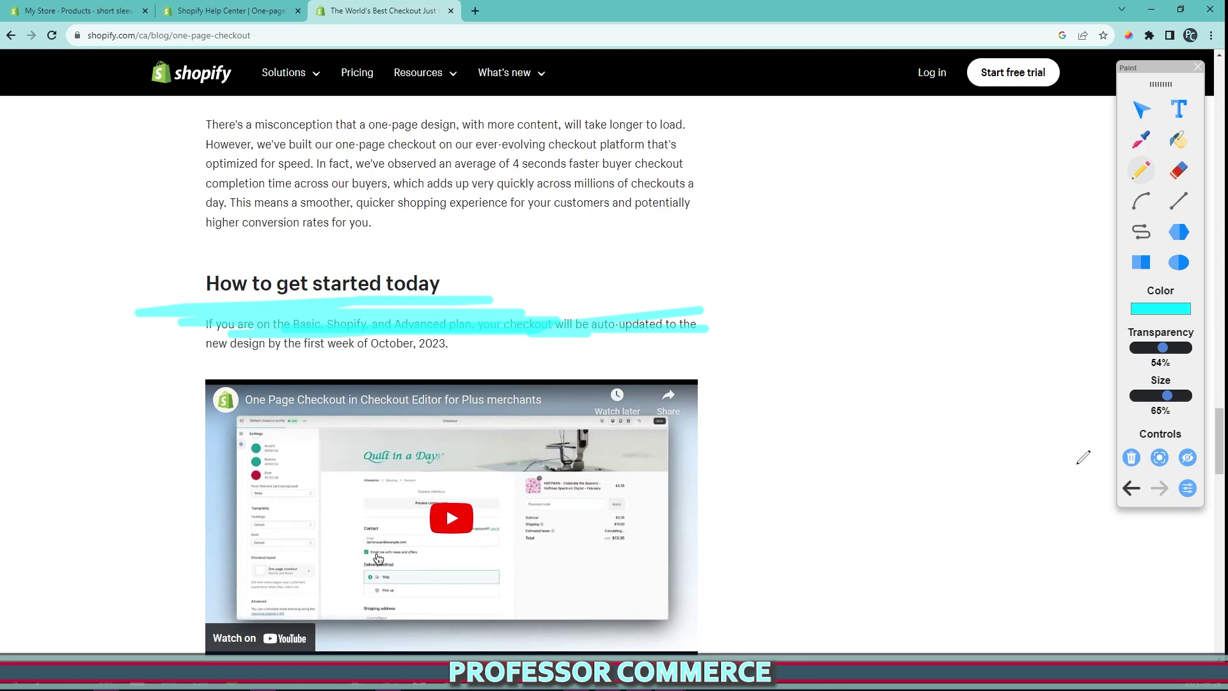
left_click(1131, 457)
- Re-highlight the plan text, add an underline, arrow and check mark, then erase all annotations
left_click_drag(276, 324, 530, 325)
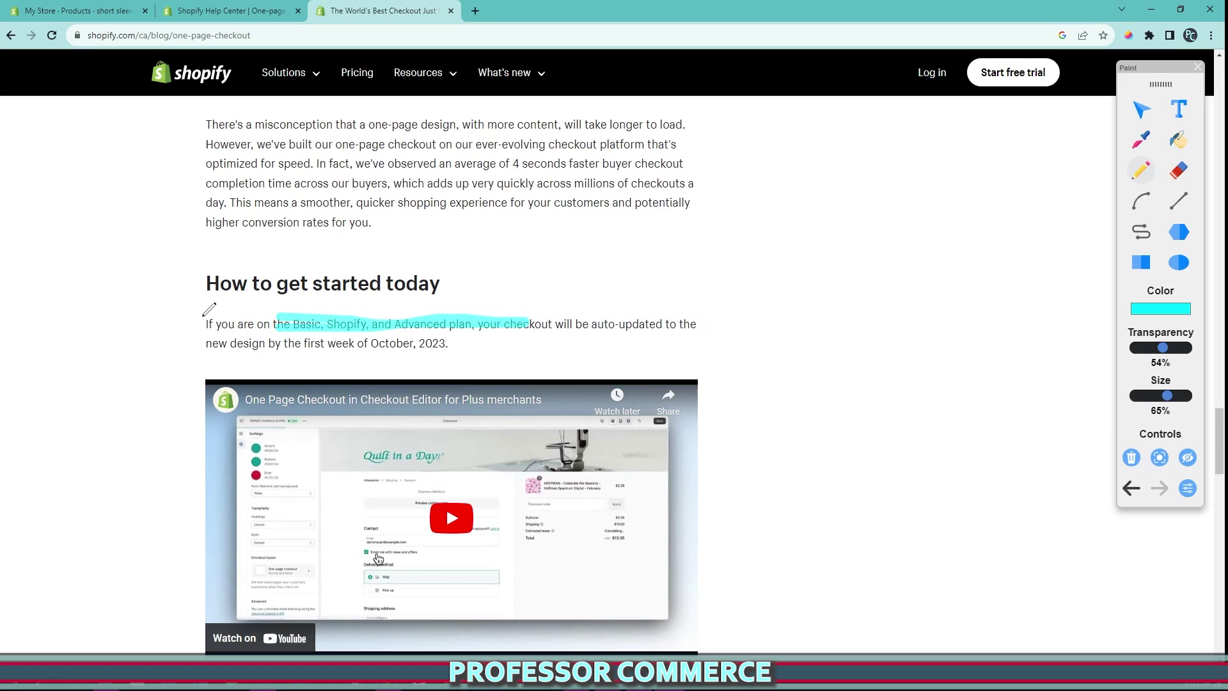
left_click_drag(210, 309, 146, 313)
left_click_drag(506, 312, 276, 285)
mouse_move(357, 229)
left_mouse_down()
mouse_move(301, 266)
mouse_move(345, 238)
left_mouse_up()
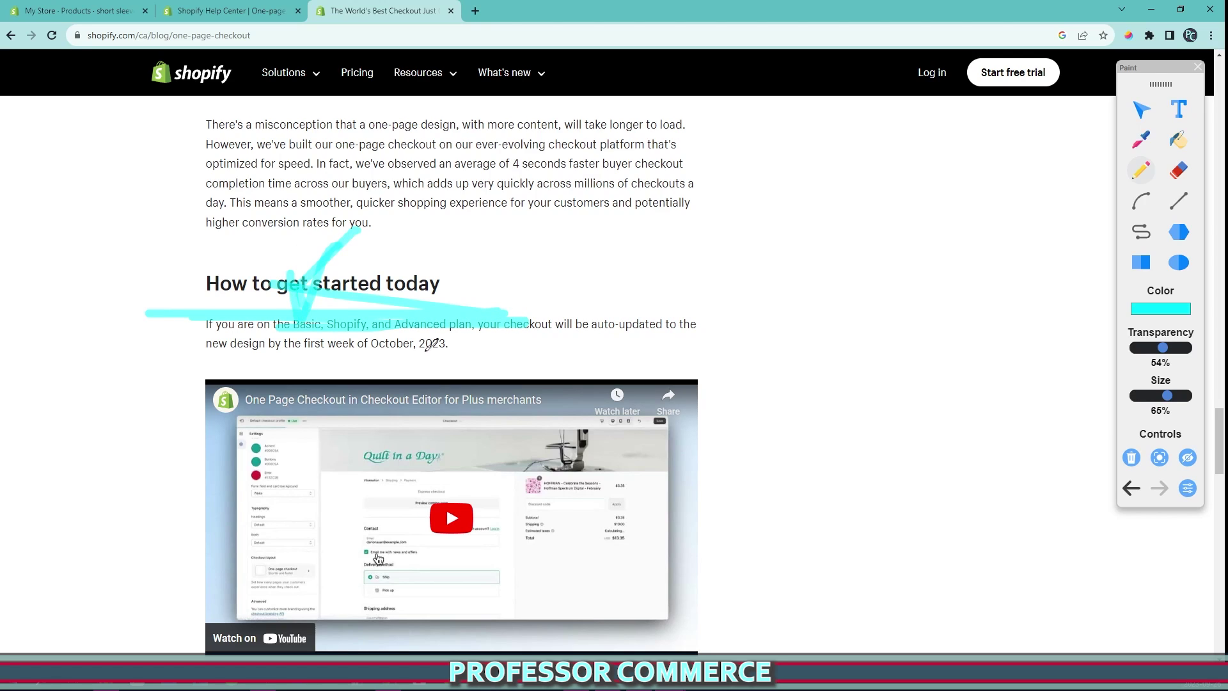
key("Delete")
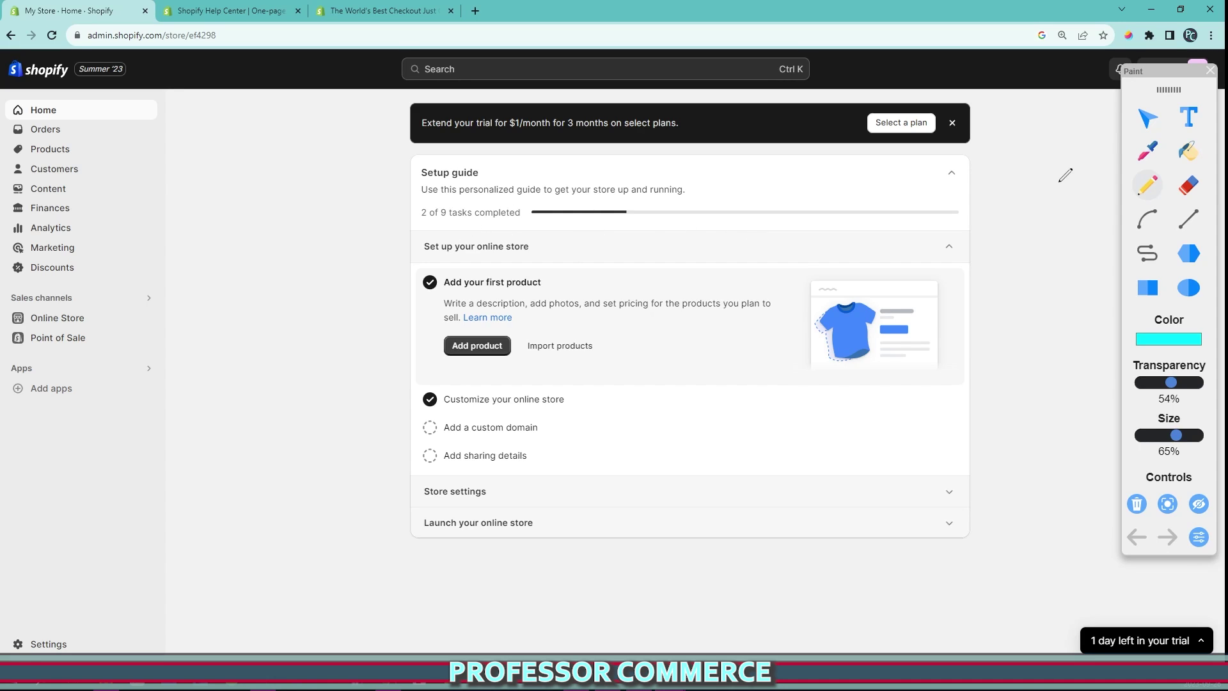
- Leave drawing mode and open Settings > Checkout in the store admin
left_click(1148, 118)
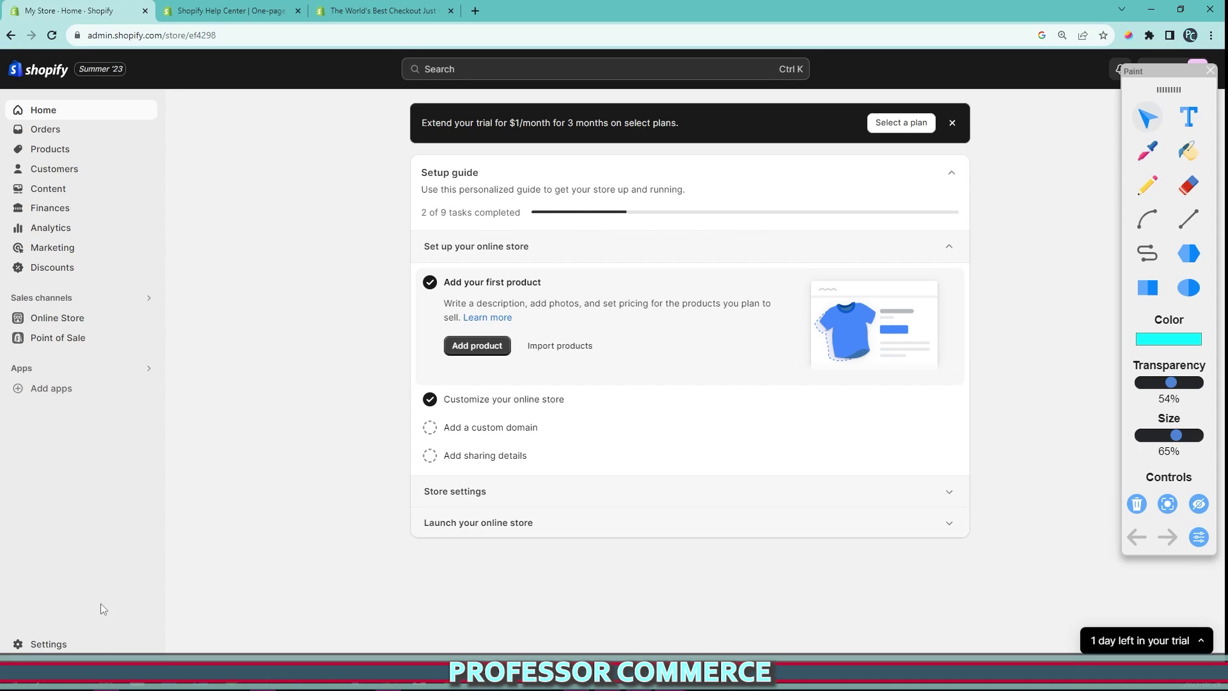
left_click(99, 643)
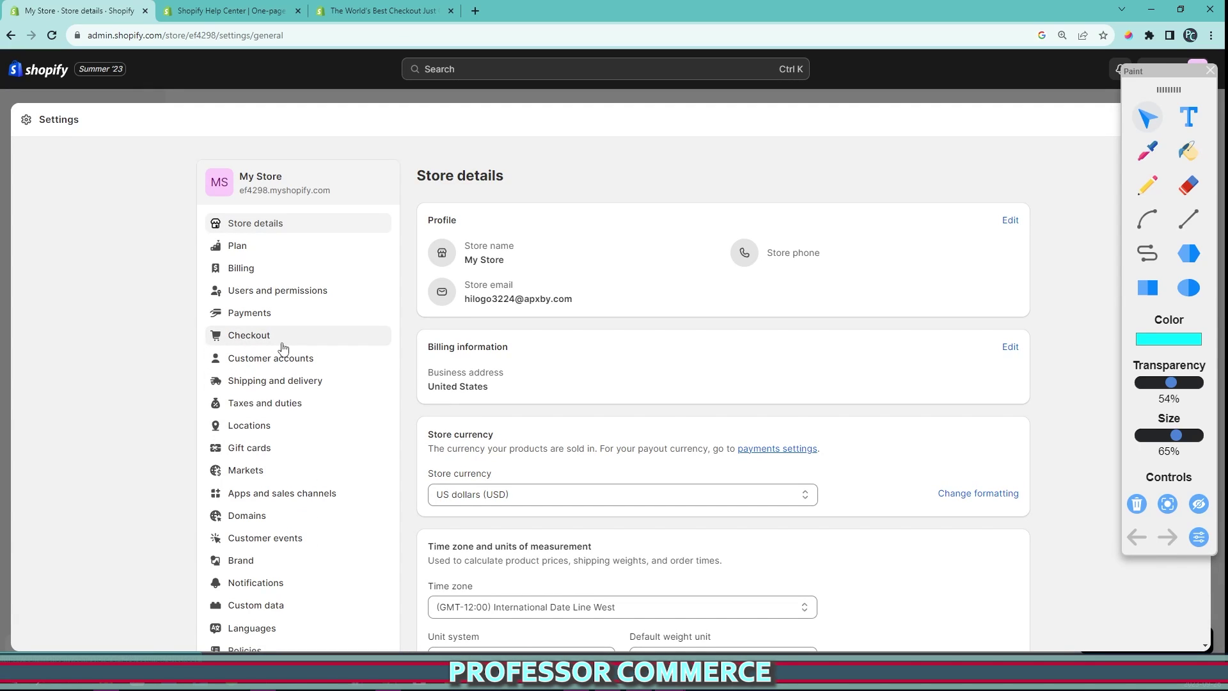
left_click(278, 342)
- Underline the Checkout heading, circle the October 2, 2023 one-page checkout banner and benefits, then clear
left_click(1147, 184)
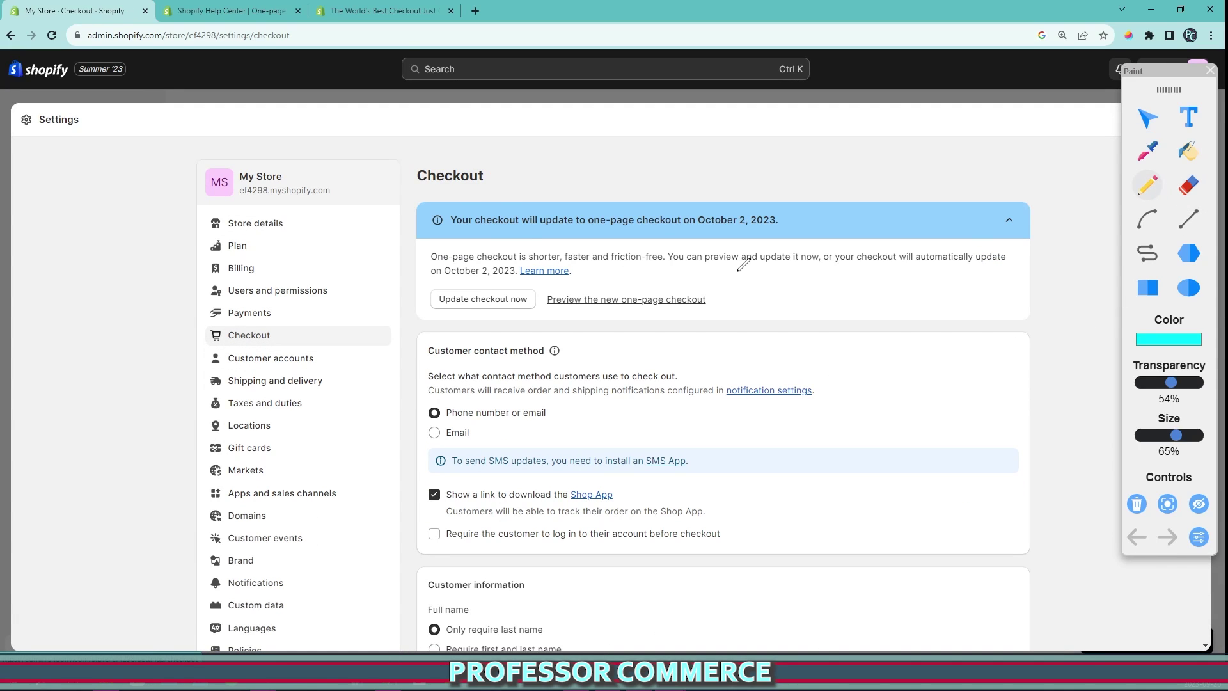
mouse_move(402, 191)
left_mouse_down()
mouse_move(1029, 180)
mouse_move(605, 355)
mouse_move(378, 203)
mouse_move(447, 224)
left_mouse_up()
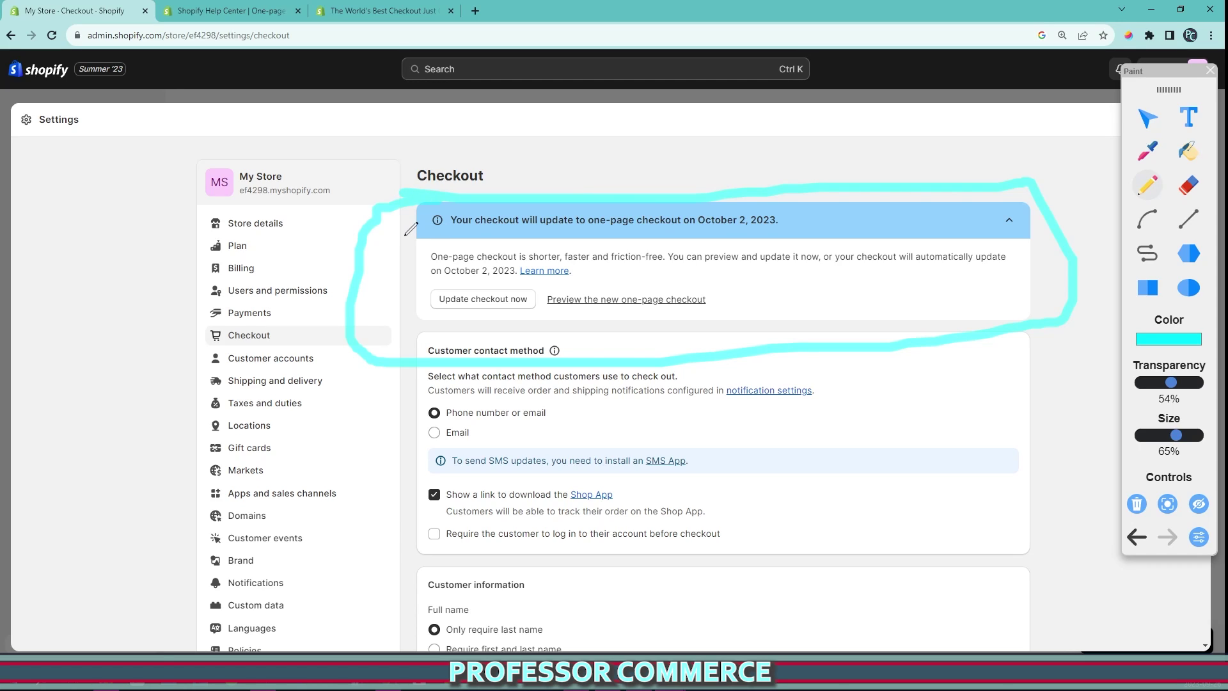
mouse_move(410, 234)
left_mouse_down()
mouse_move(1064, 252)
mouse_move(403, 157)
mouse_move(473, 256)
mouse_move(568, 227)
mouse_move(780, 230)
mouse_move(521, 170)
mouse_move(614, 232)
left_mouse_up()
left_click(1136, 503)
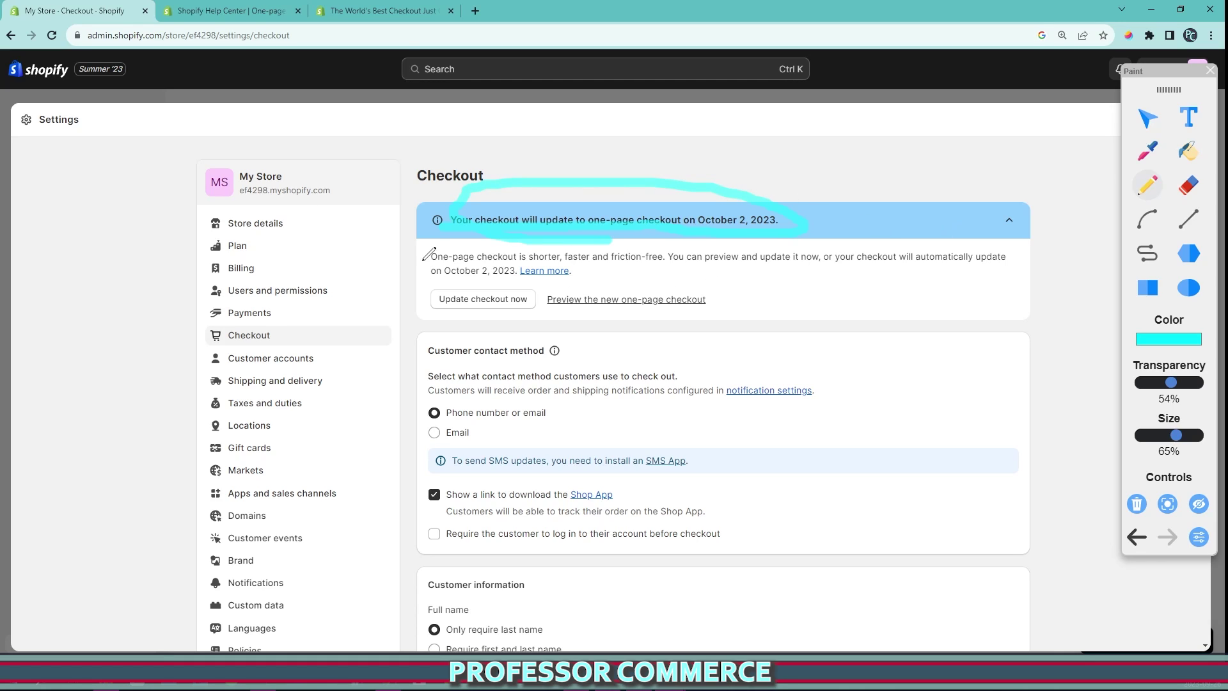
left_click_drag(424, 259, 1018, 254)
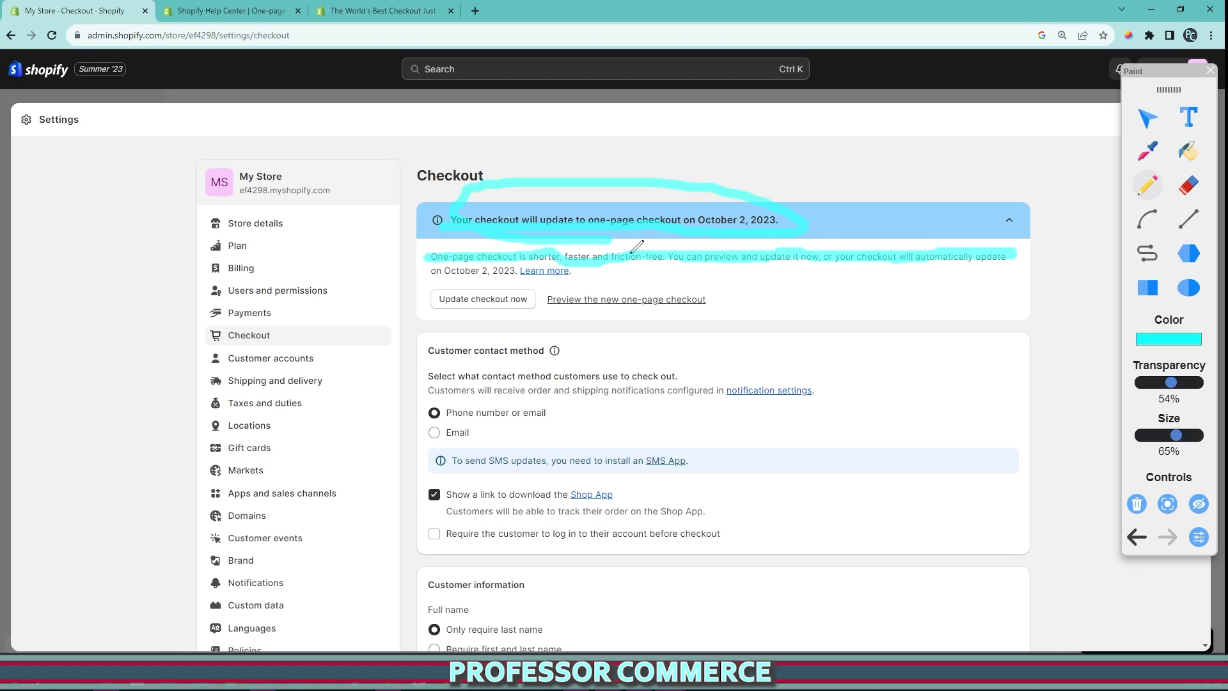
mouse_move(636, 246)
left_mouse_down()
mouse_move(472, 263)
mouse_move(545, 263)
left_mouse_up()
left_click(1136, 503)
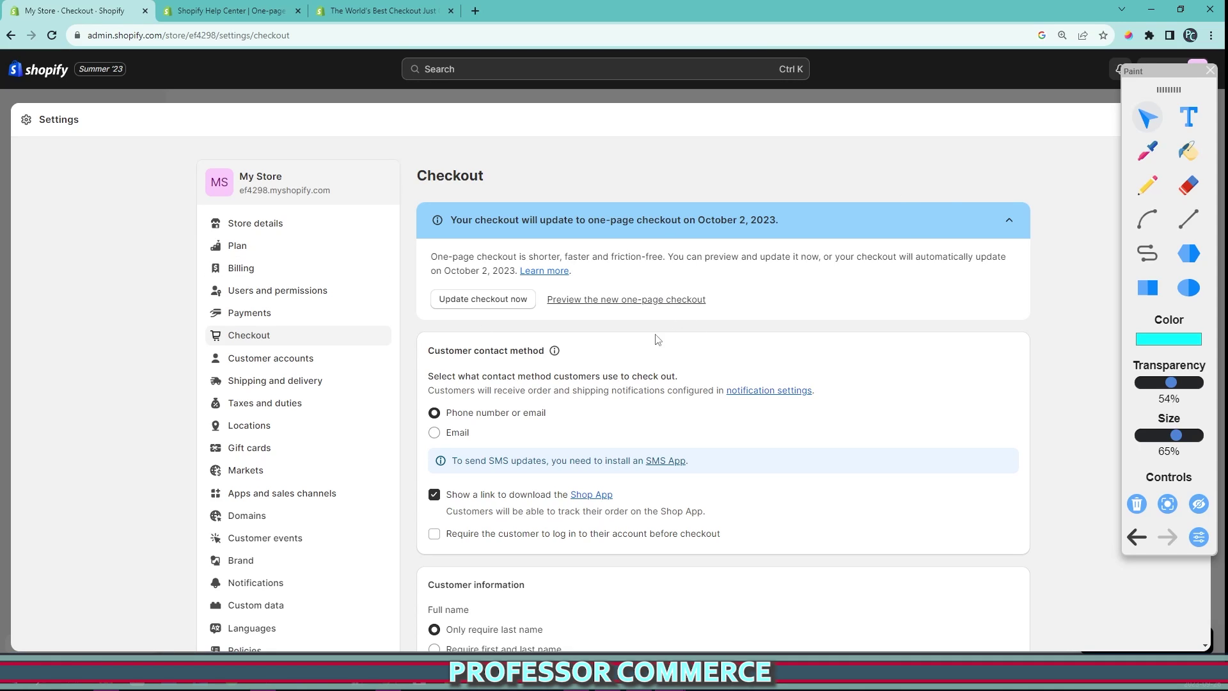
- Update the store's checkout to one-page checkout now and confirm the permanent change
left_click(491, 310)
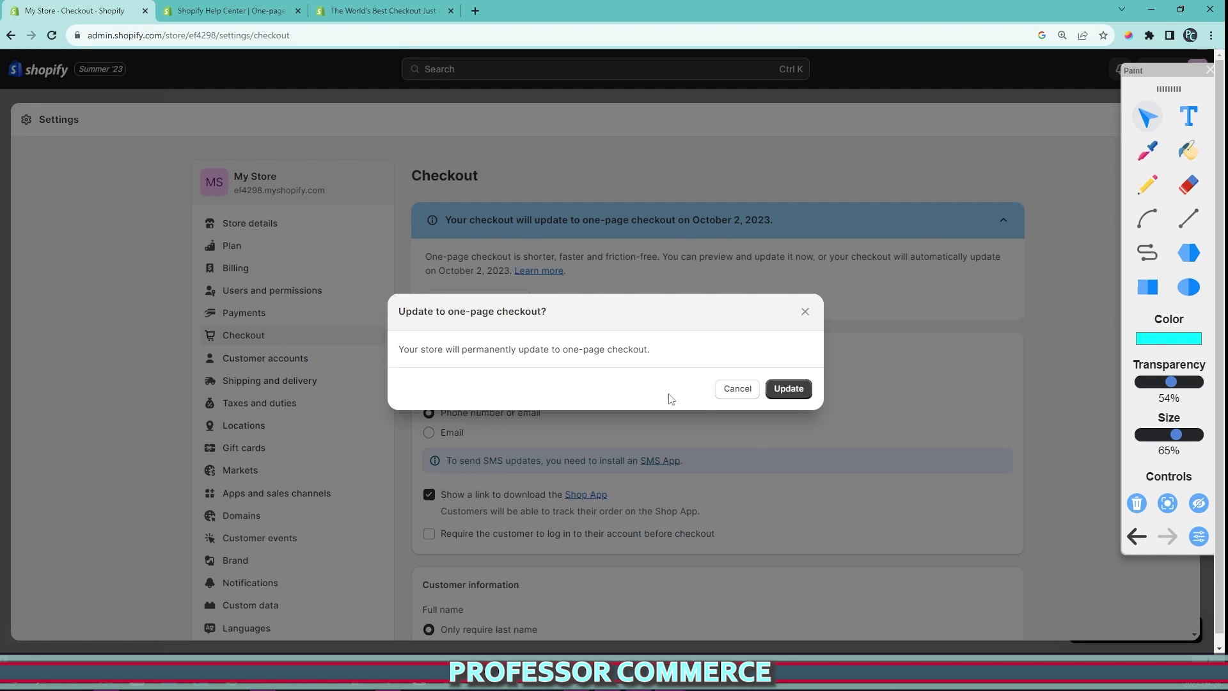
left_click(793, 388)
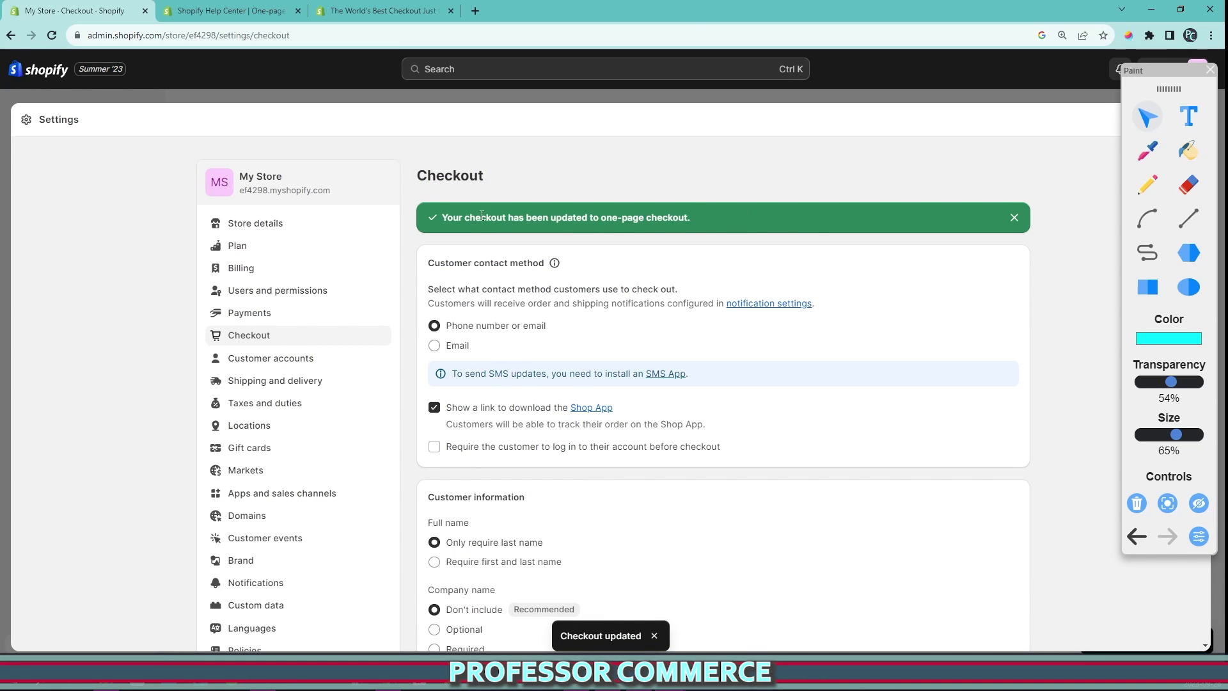
- Back on the blog article, circle the checkout preview video and erase the circle
left_click(383, 11)
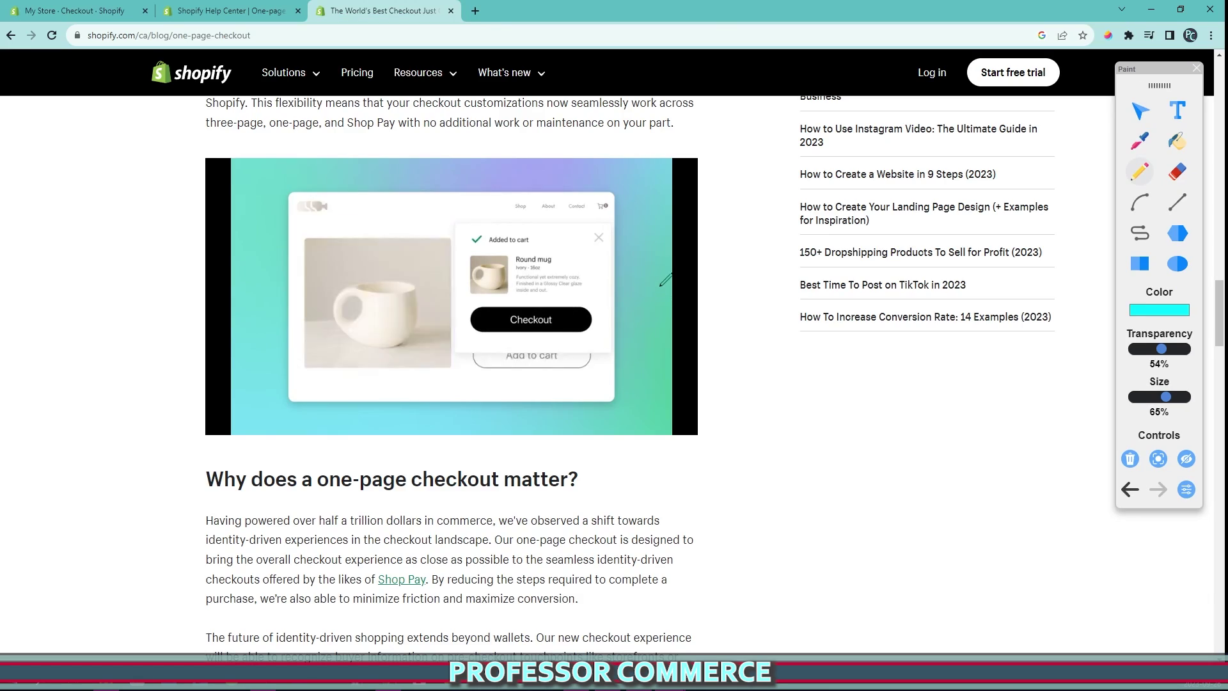
left_click_drag(194, 138, 211, 154)
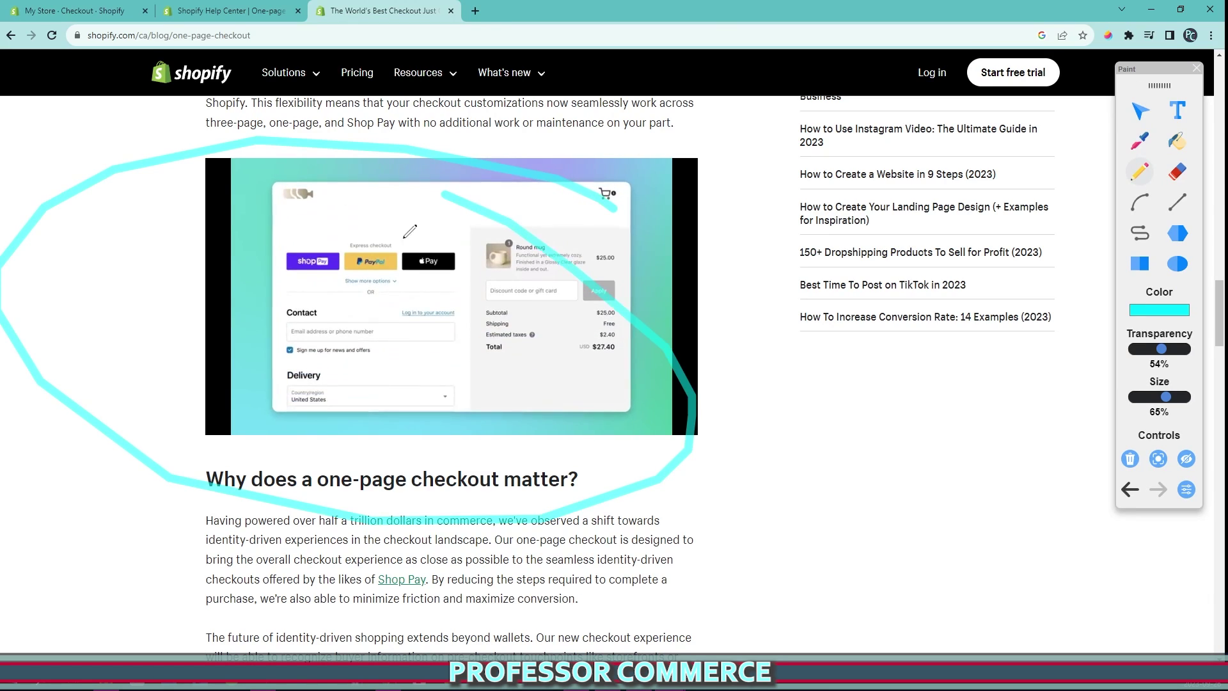
left_click(1129, 459)
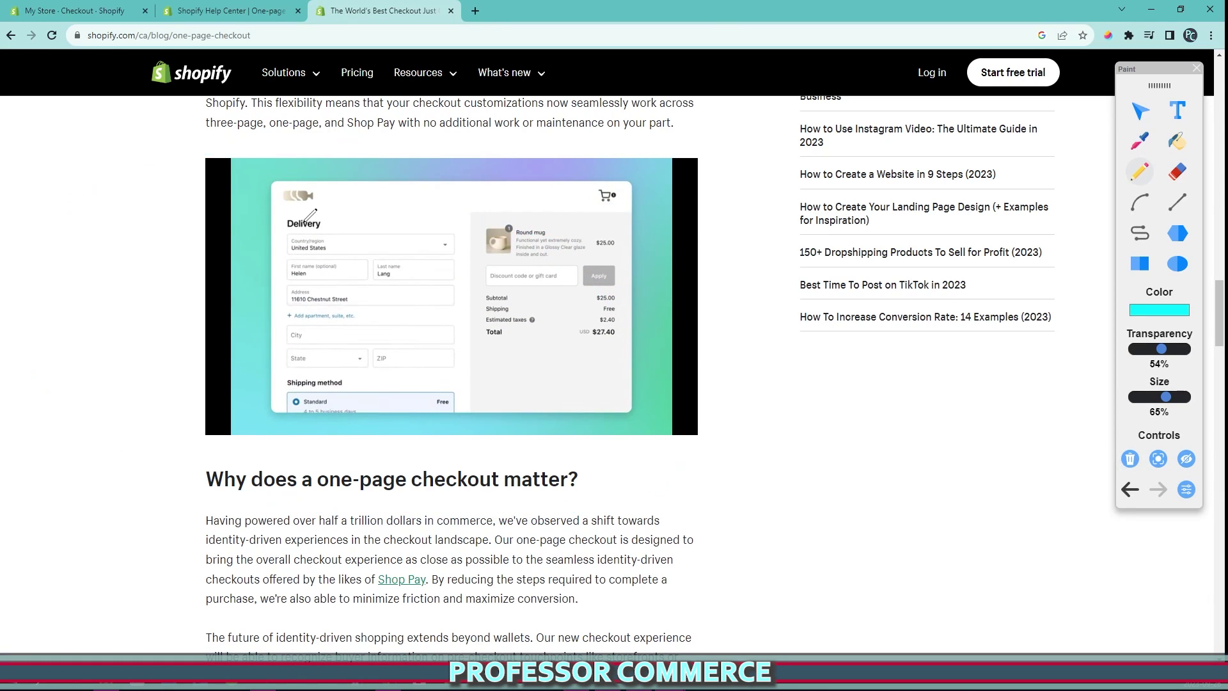
- Mark the delivery and Pay now steps in the demo, underline the customization lines, then clear
left_click_drag(299, 248, 419, 365)
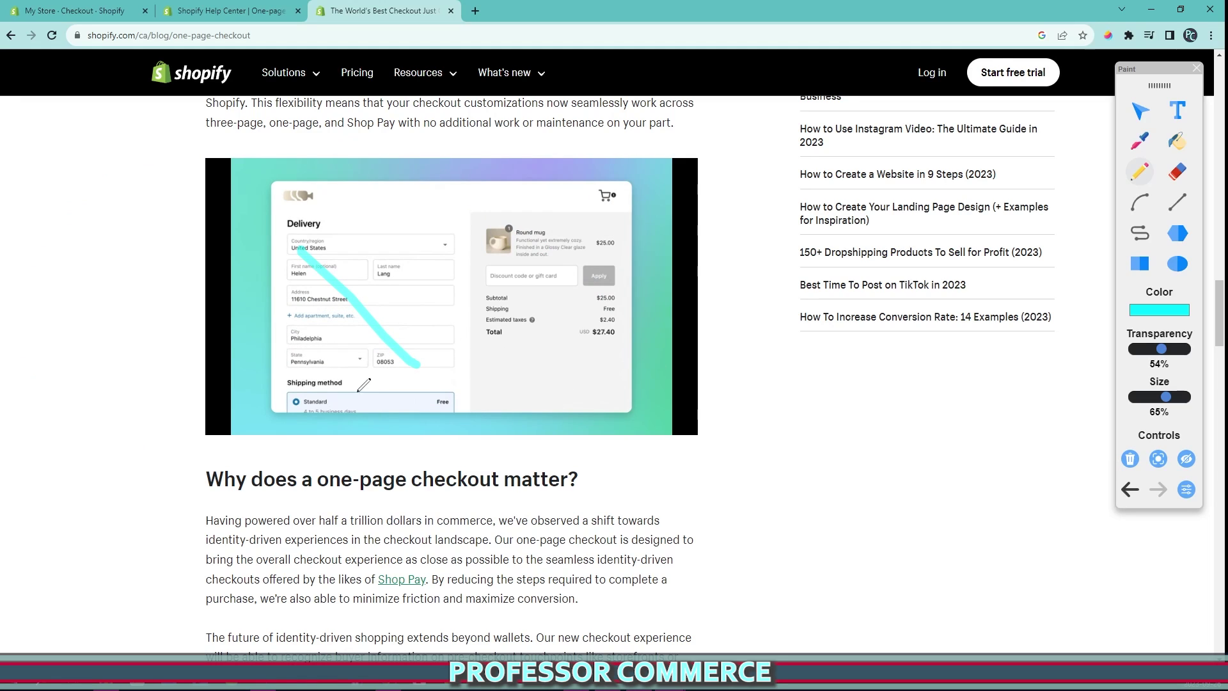
left_click_drag(317, 367, 400, 416)
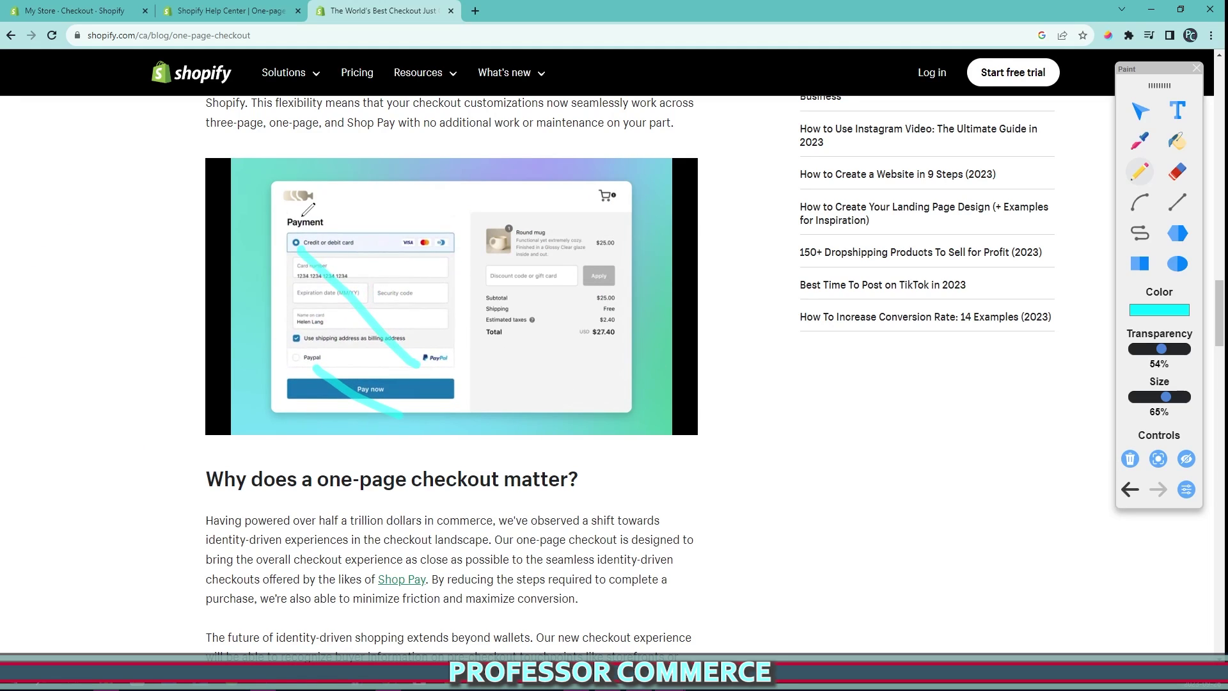
left_click_drag(298, 218, 455, 387)
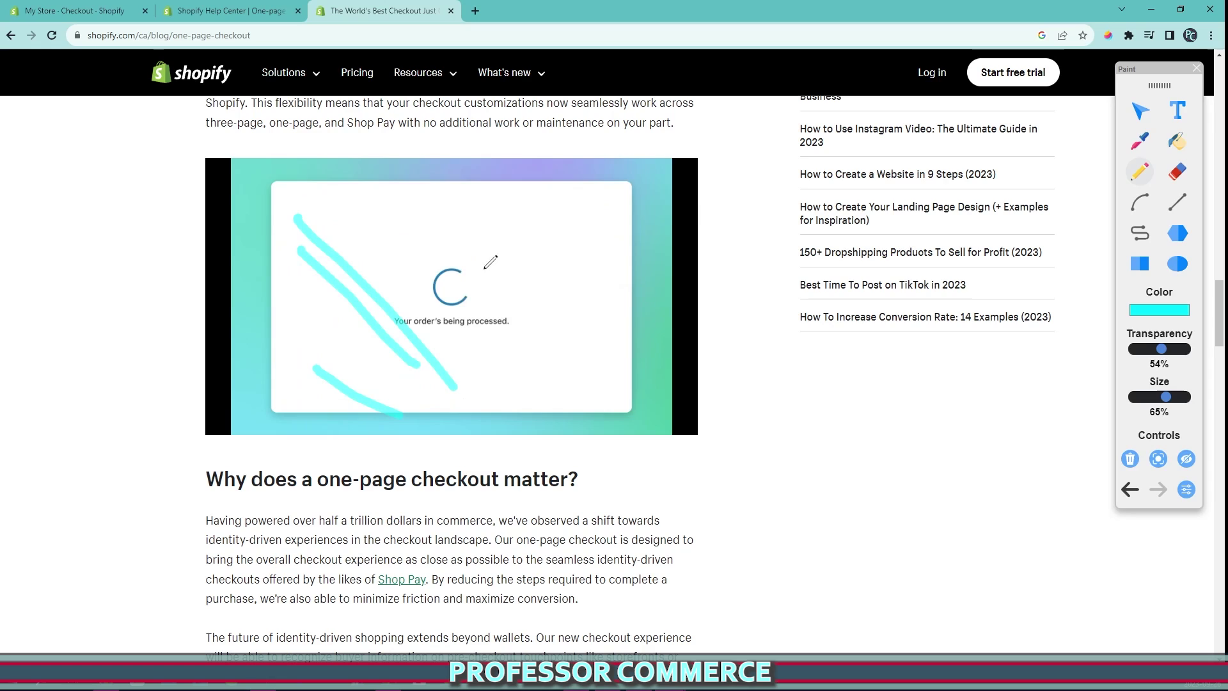
mouse_move(187, 172)
left_mouse_down()
mouse_move(165, 262)
mouse_move(219, 224)
left_mouse_up()
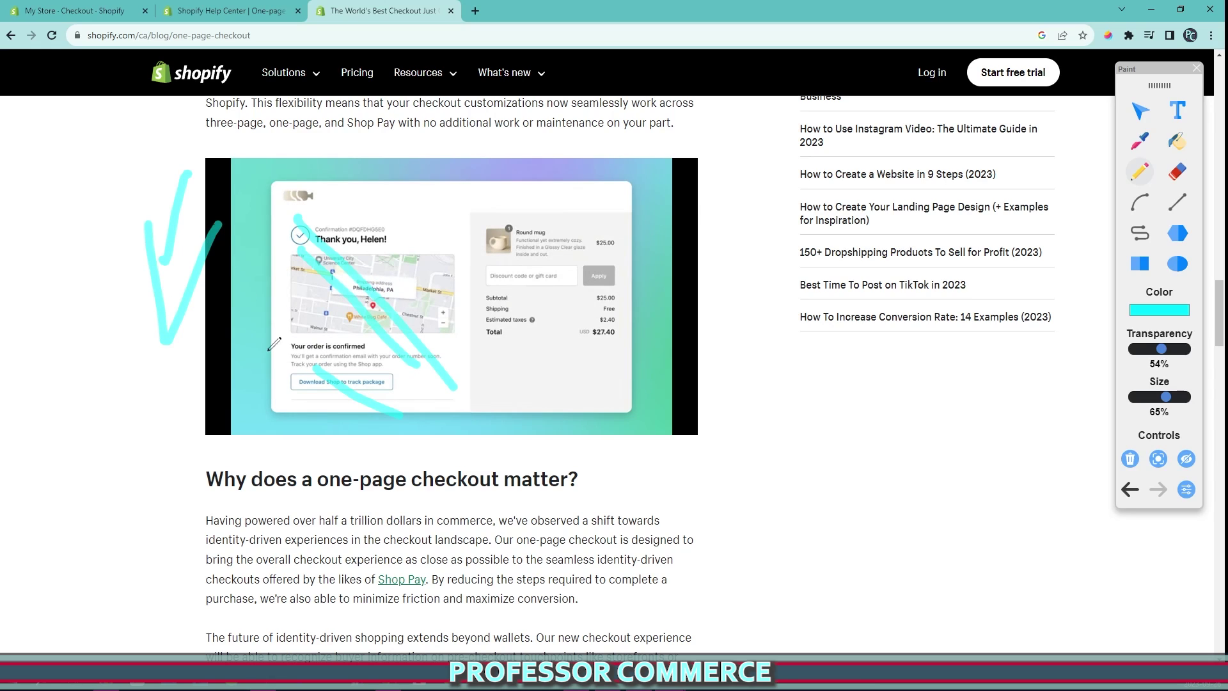
mouse_move(90, 161)
left_mouse_down()
mouse_move(264, 146)
mouse_move(804, 157)
left_mouse_up()
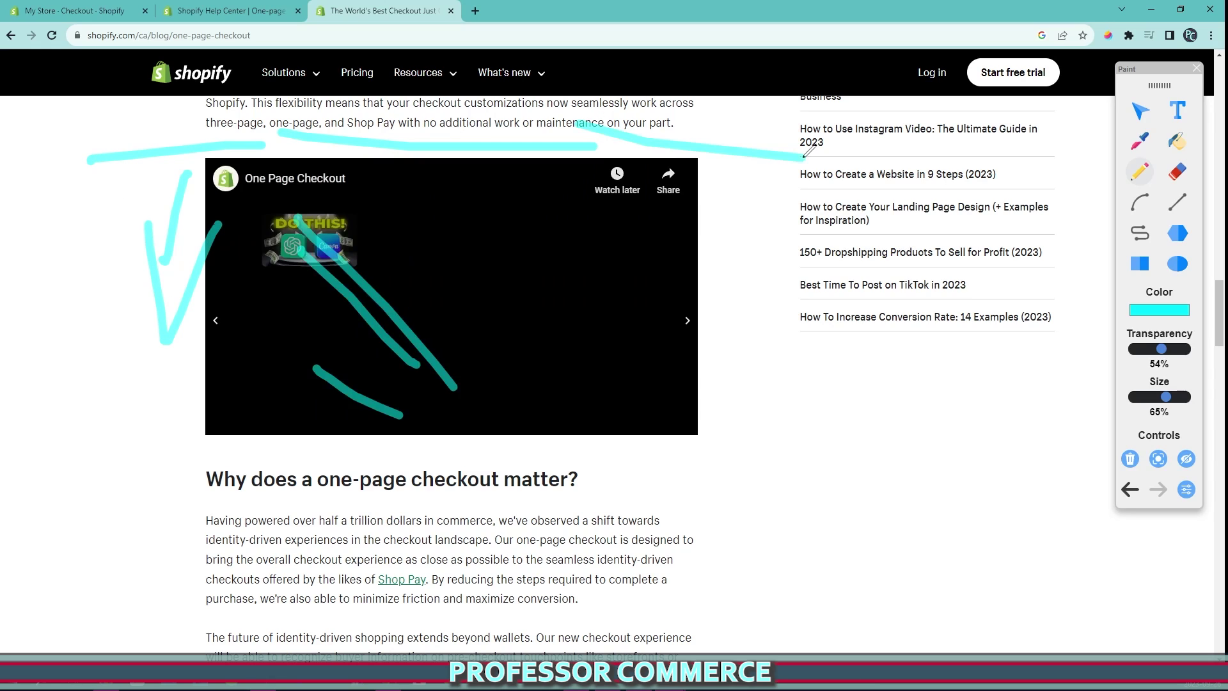
left_click(1130, 458)
- Scroll down, add a couple of strokes, and switch to the Help Center One-page checkout article
scroll(192, 476, "down", 8)
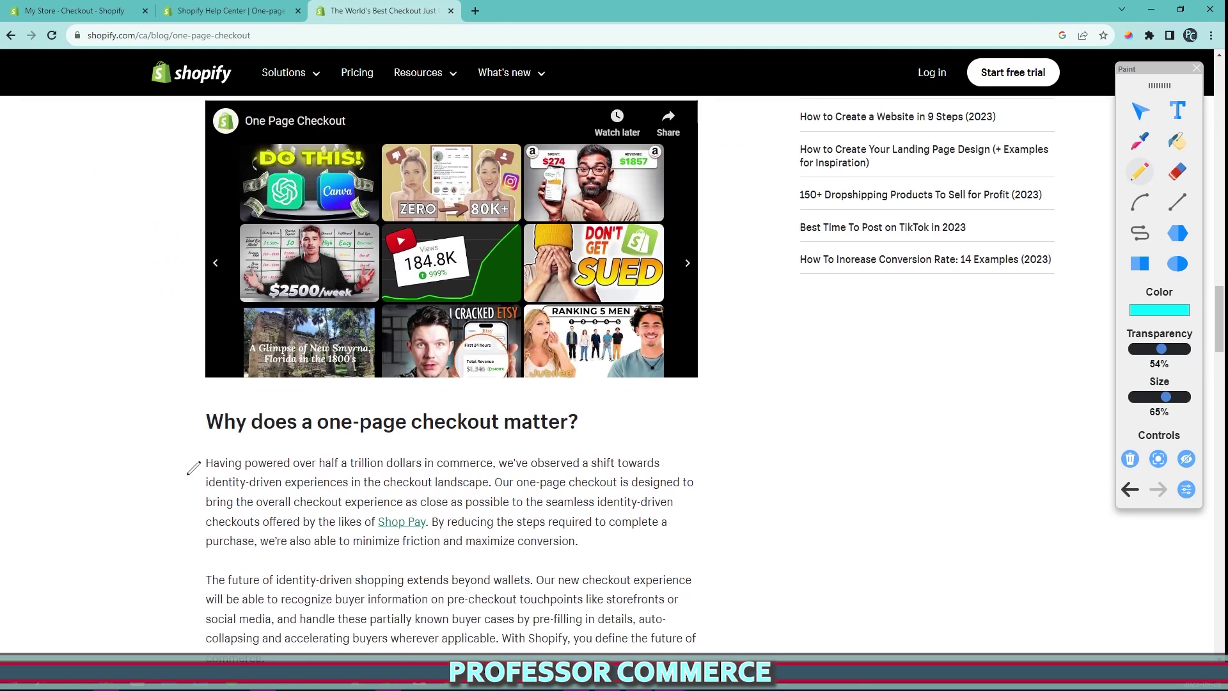
left_click_drag(753, 453, 747, 330)
left_click_drag(713, 376, 774, 257)
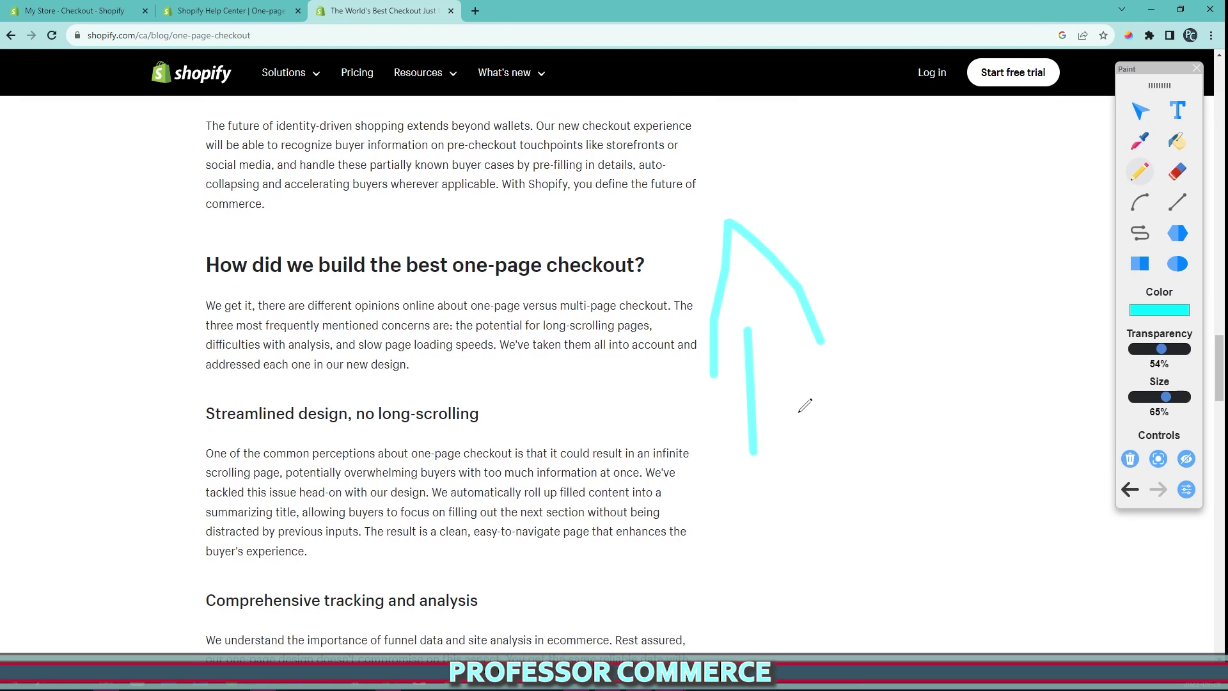
key("ctrl+shift+Tab")
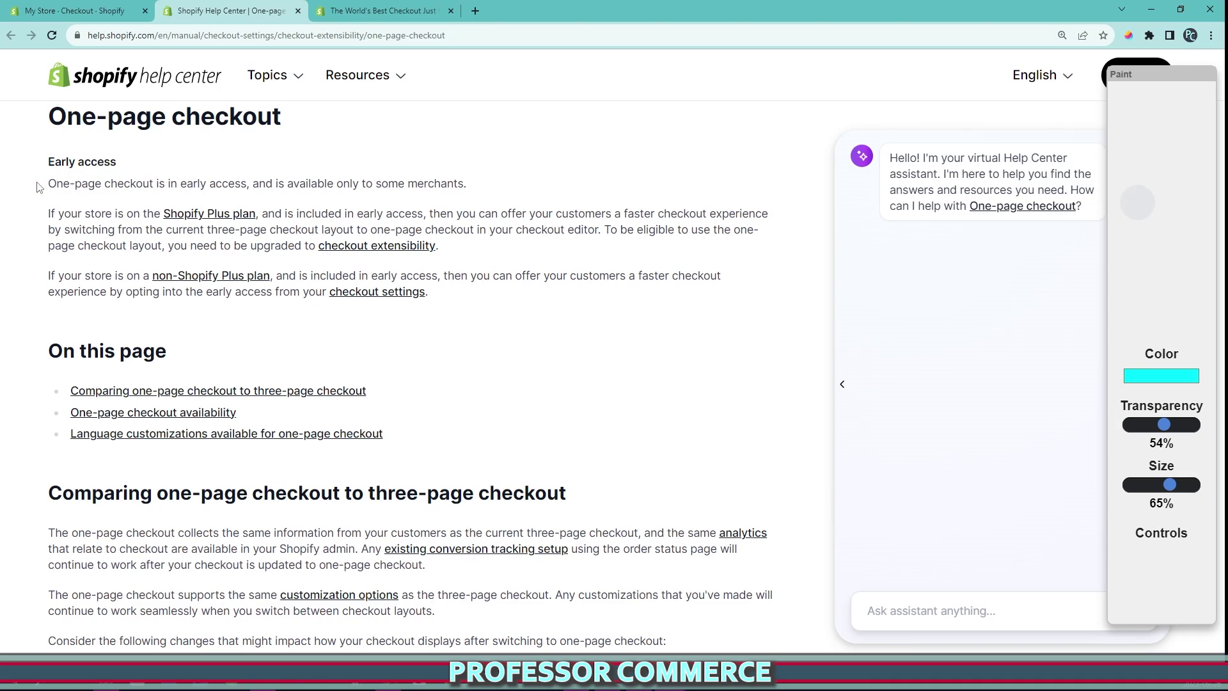
- Highlight the Early access notice and 'Consider the following changes' line, and cross out the two bullets
mouse_move(37, 187)
left_mouse_down()
mouse_move(448, 185)
mouse_move(9, 189)
left_mouse_up()
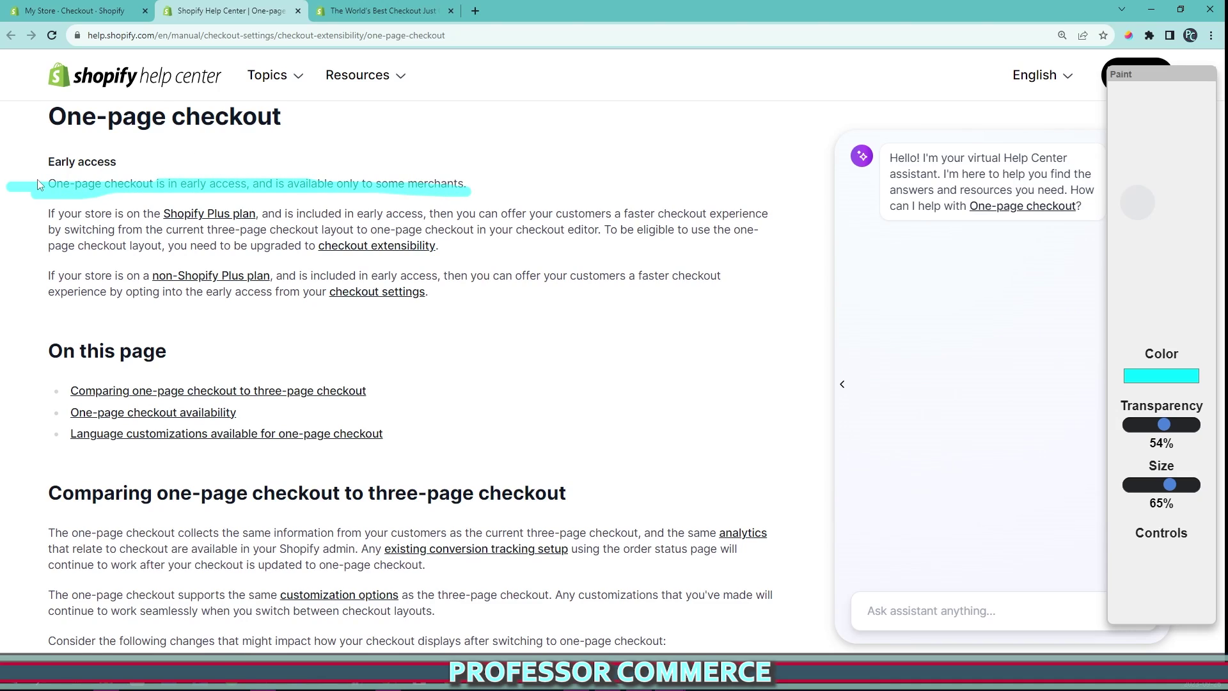
mouse_move(39, 184)
left_mouse_down()
mouse_move(458, 183)
mouse_move(448, 199)
left_mouse_up()
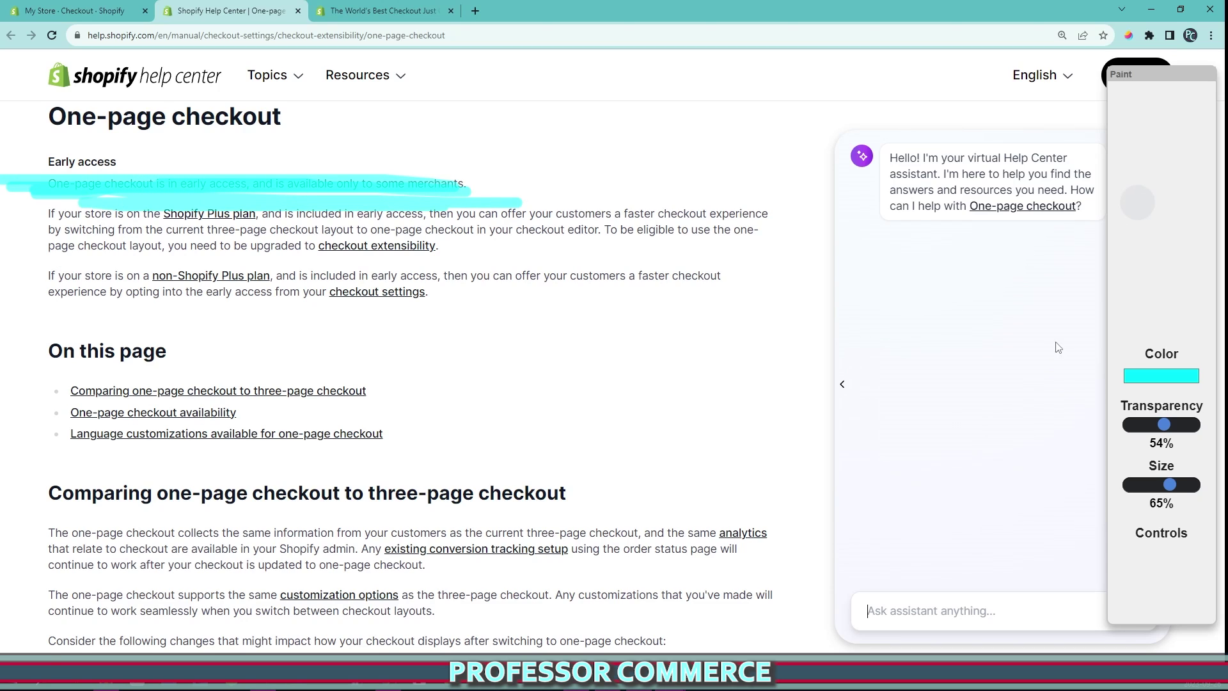
scroll(115, 300, "down", 5)
left_click_drag(46, 305, 777, 305)
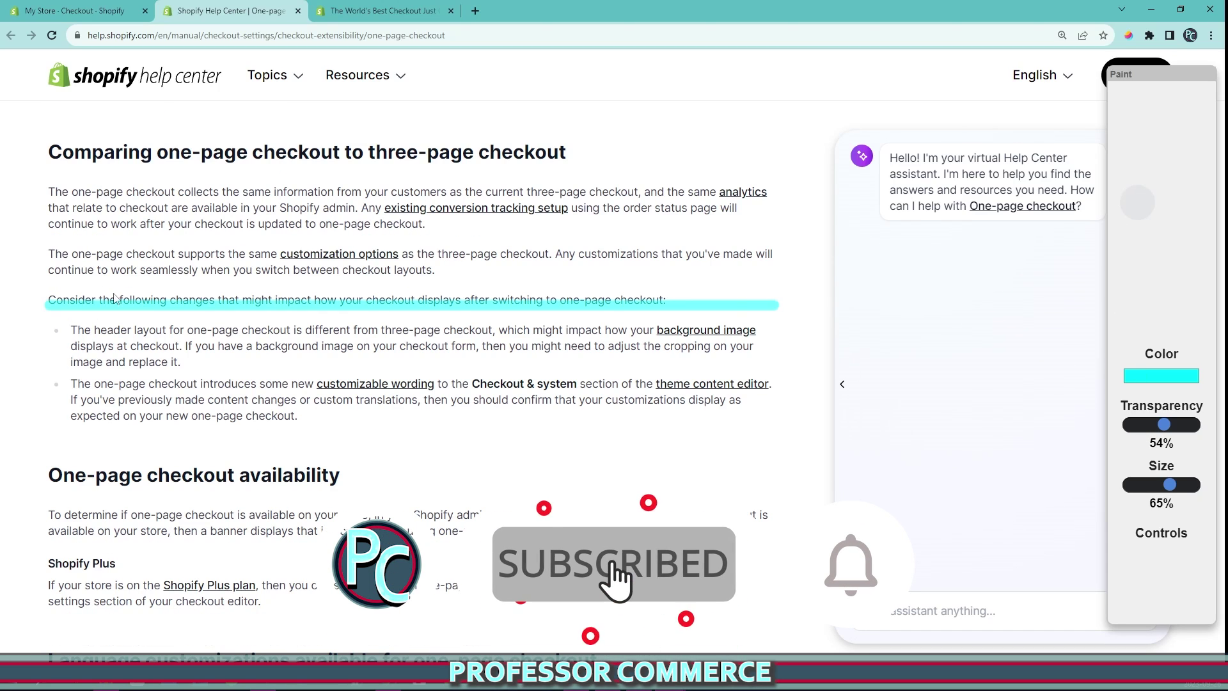
mouse_move(115, 298)
left_mouse_down()
mouse_move(25, 284)
mouse_move(397, 285)
mouse_move(556, 313)
mouse_move(614, 297)
left_mouse_up()
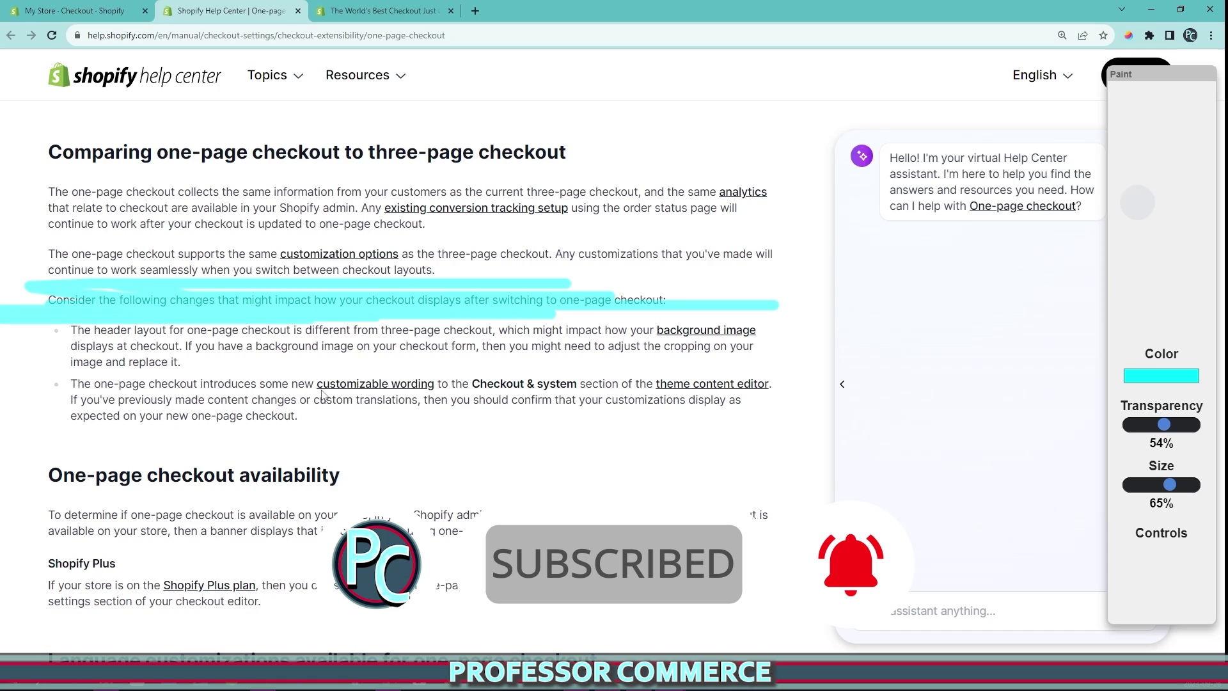
left_click_drag(167, 322, 289, 440)
left_click_drag(116, 442, 314, 319)
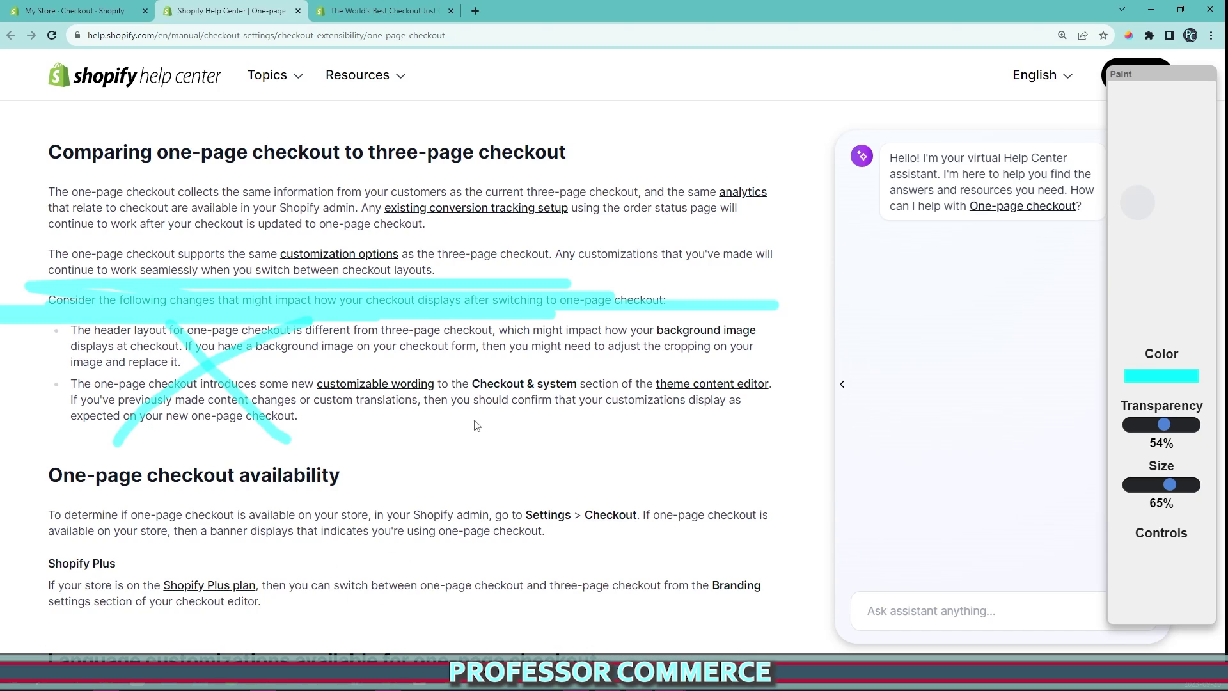
- Draw a box around the virtual assistant with an arrow pointing at it
scroll(745, 293, "up", 3)
scroll(716, 230, "up", 3)
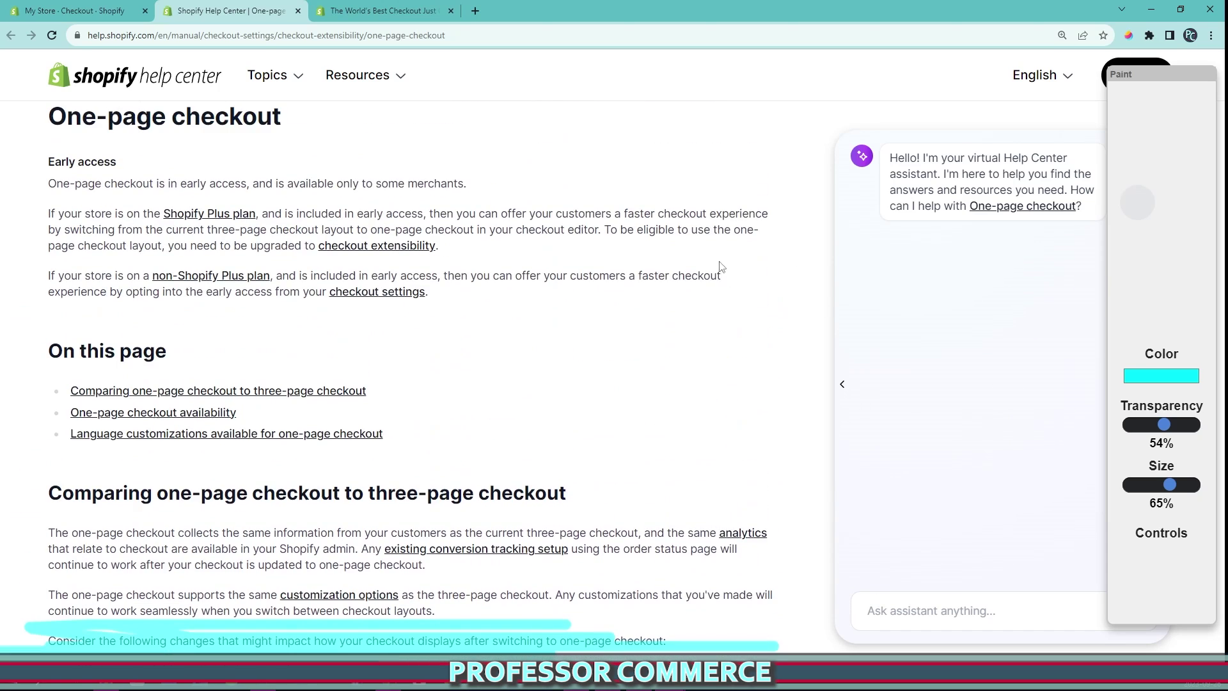
mouse_move(775, 194)
left_mouse_down()
mouse_move(748, 496)
mouse_move(937, 206)
mouse_move(751, 183)
left_mouse_up()
mouse_move(479, 395)
left_mouse_down()
mouse_move(738, 346)
mouse_move(796, 364)
left_mouse_up()
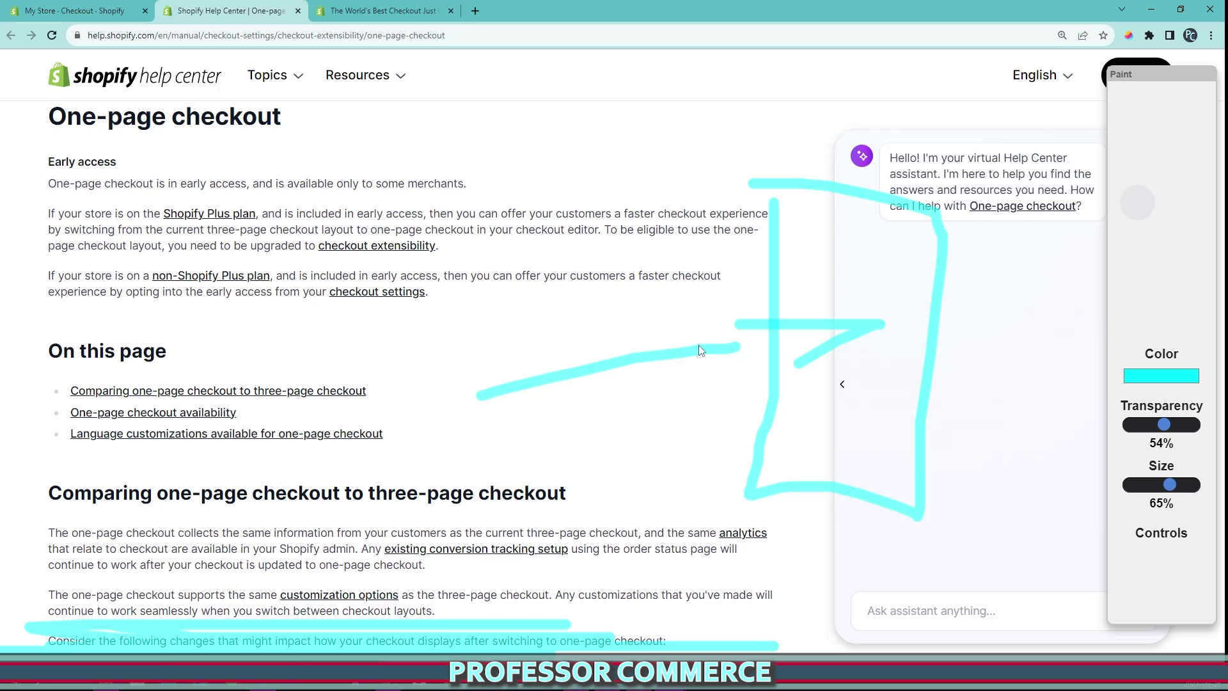
- Add cyan lines, hooks, a diagonal and a blob over the virtual assistant panel
scroll(701, 350, "down", 5)
scroll(702, 350, "up", 5)
left_click_drag(770, 256, 973, 262)
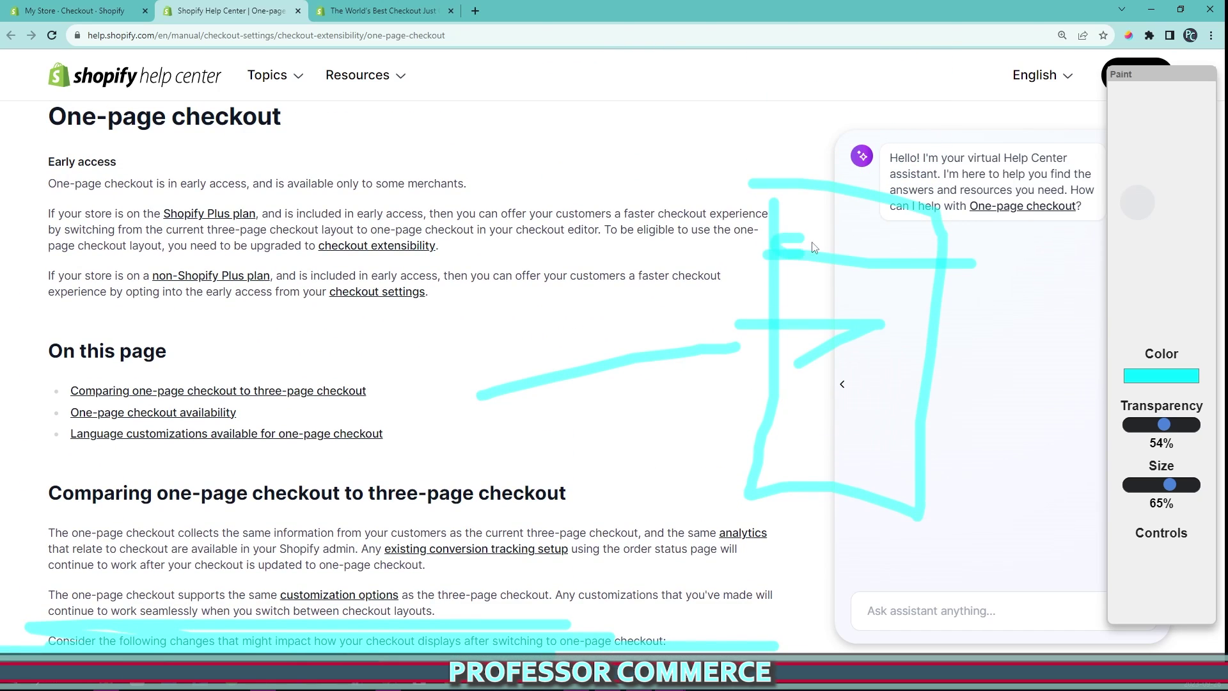
left_click_drag(814, 248, 816, 254)
left_click_drag(909, 250, 881, 424)
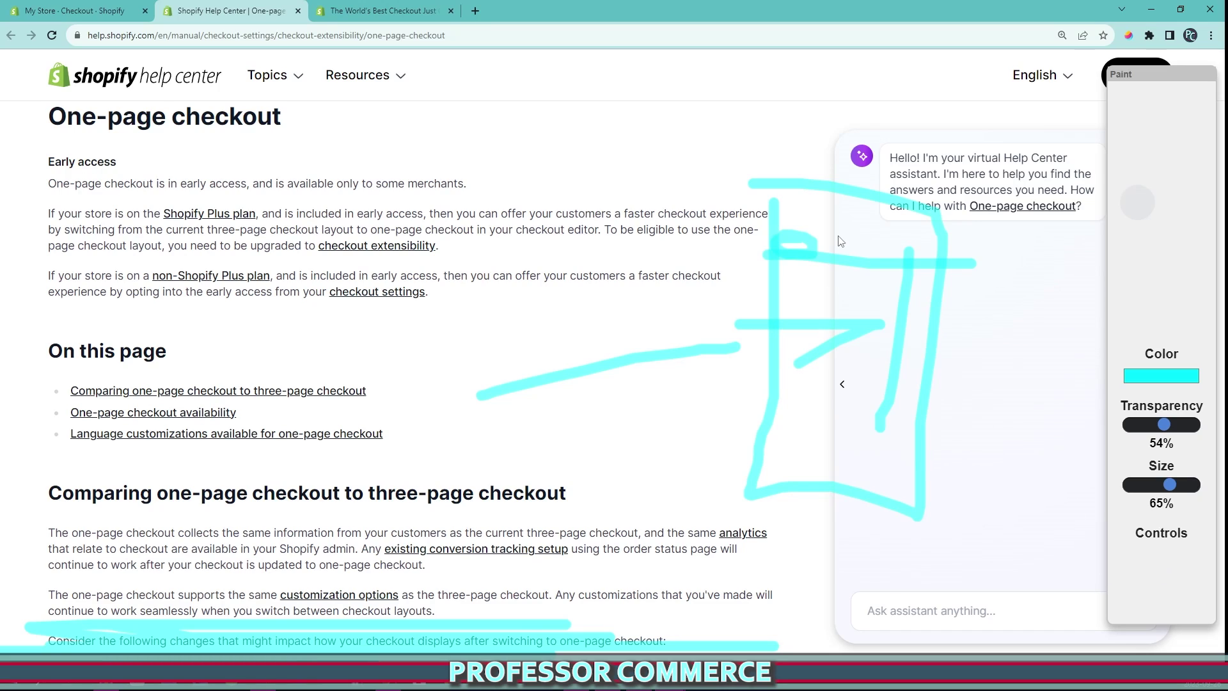
mouse_move(641, 505)
left_mouse_down()
mouse_move(764, 440)
mouse_move(800, 466)
left_mouse_up()
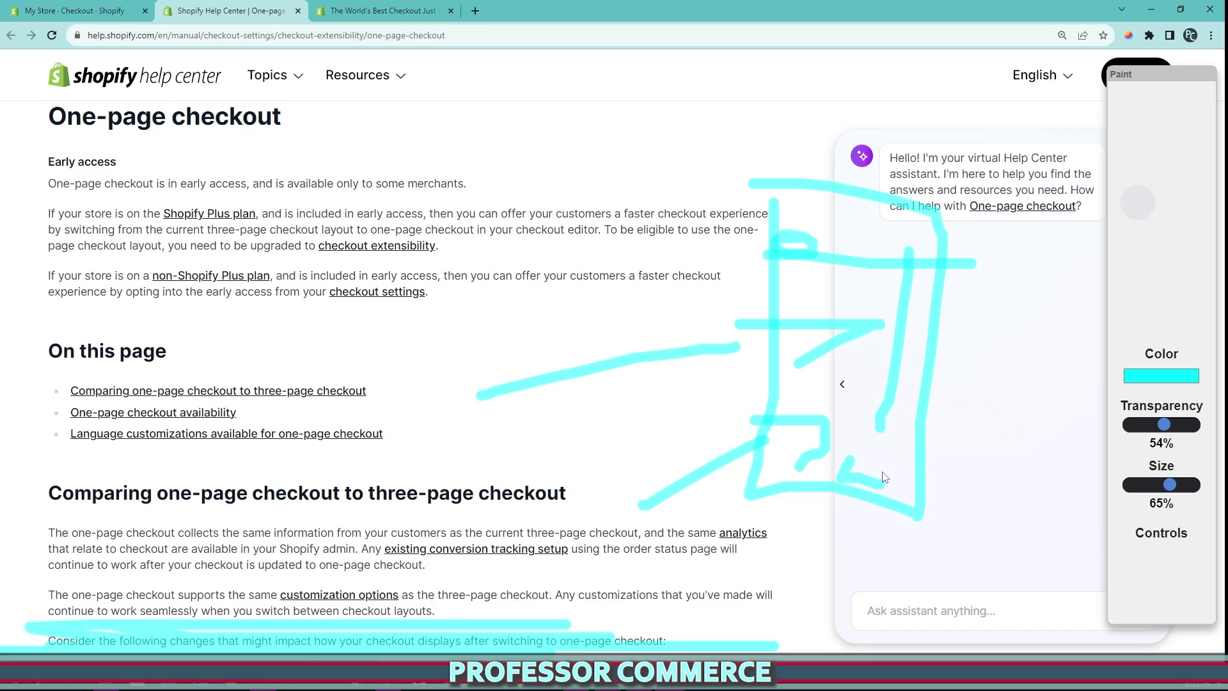
left_click_drag(884, 476, 850, 473)
- Strike a thick cyan stroke across the 'Comparing one-page checkout to three-page checkout' heading
scroll(420, 372, "down", 2)
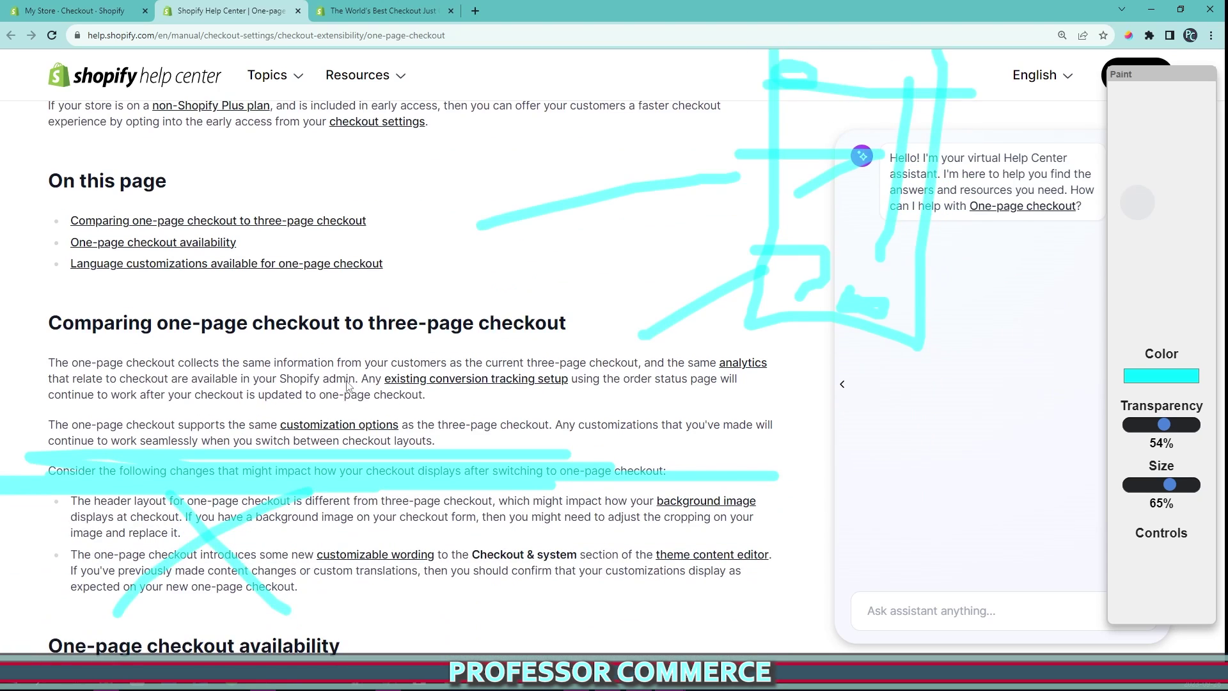
scroll(236, 391, "up", 2)
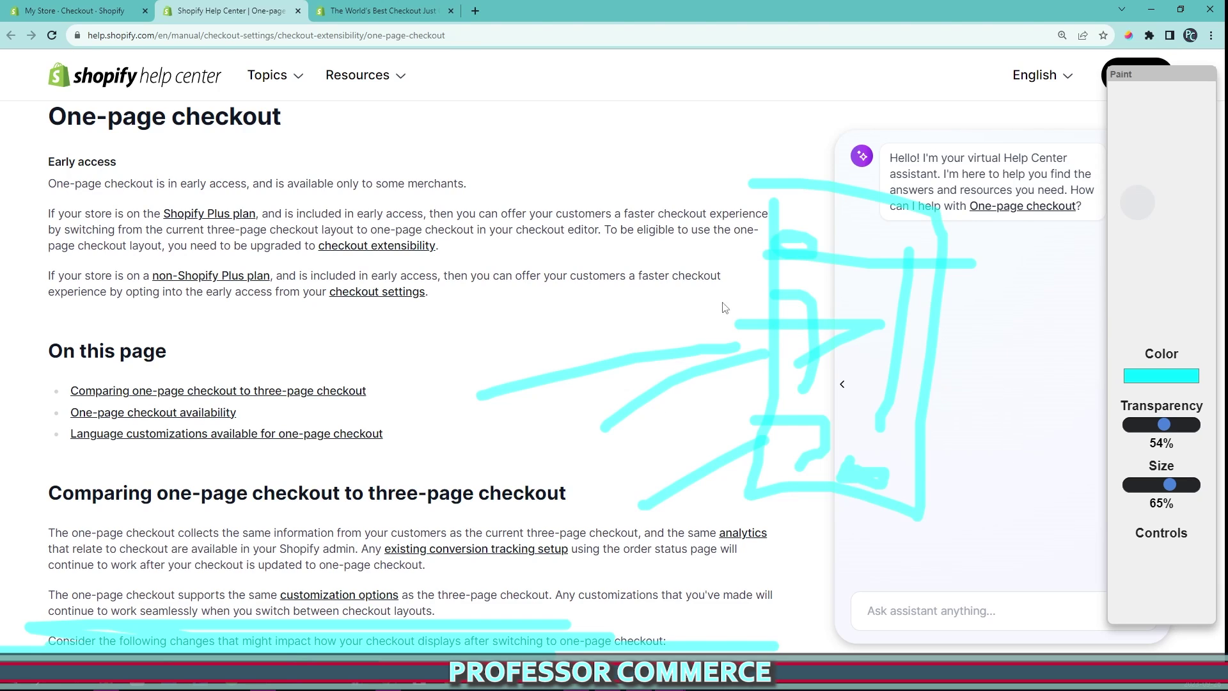
scroll(724, 308, "down", 4)
left_click_drag(203, 217, 466, 123)
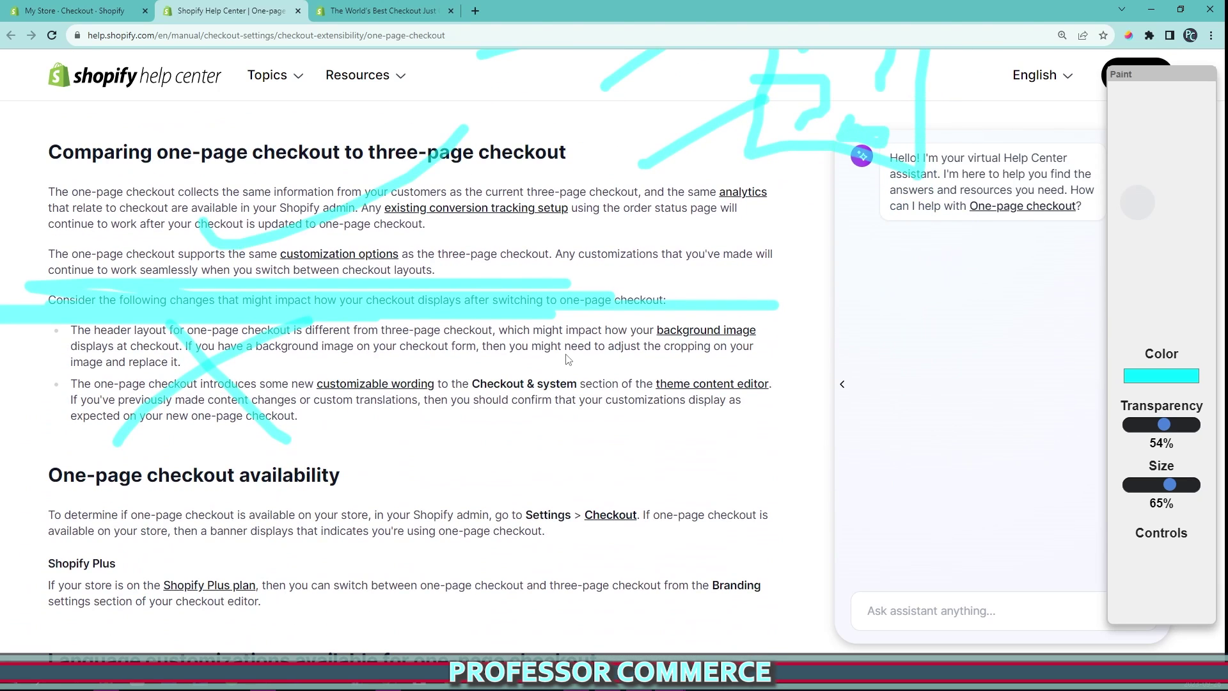
scroll(566, 359, "up", 4)
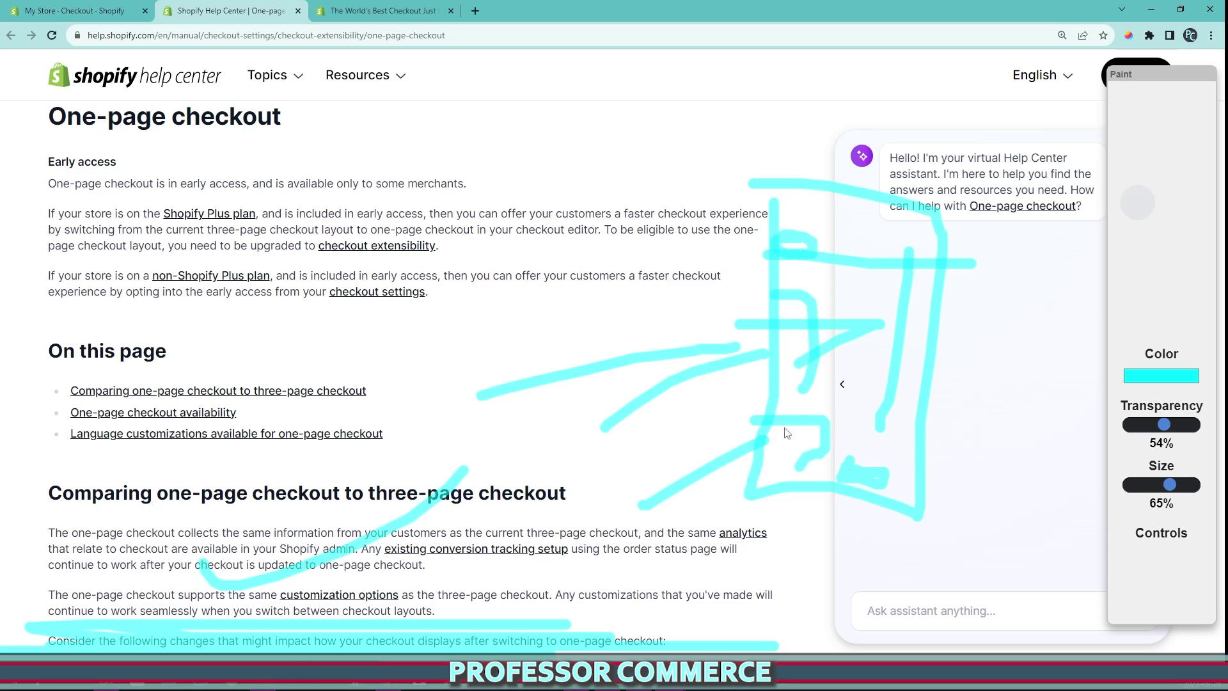
scroll(801, 369, "down", 2)
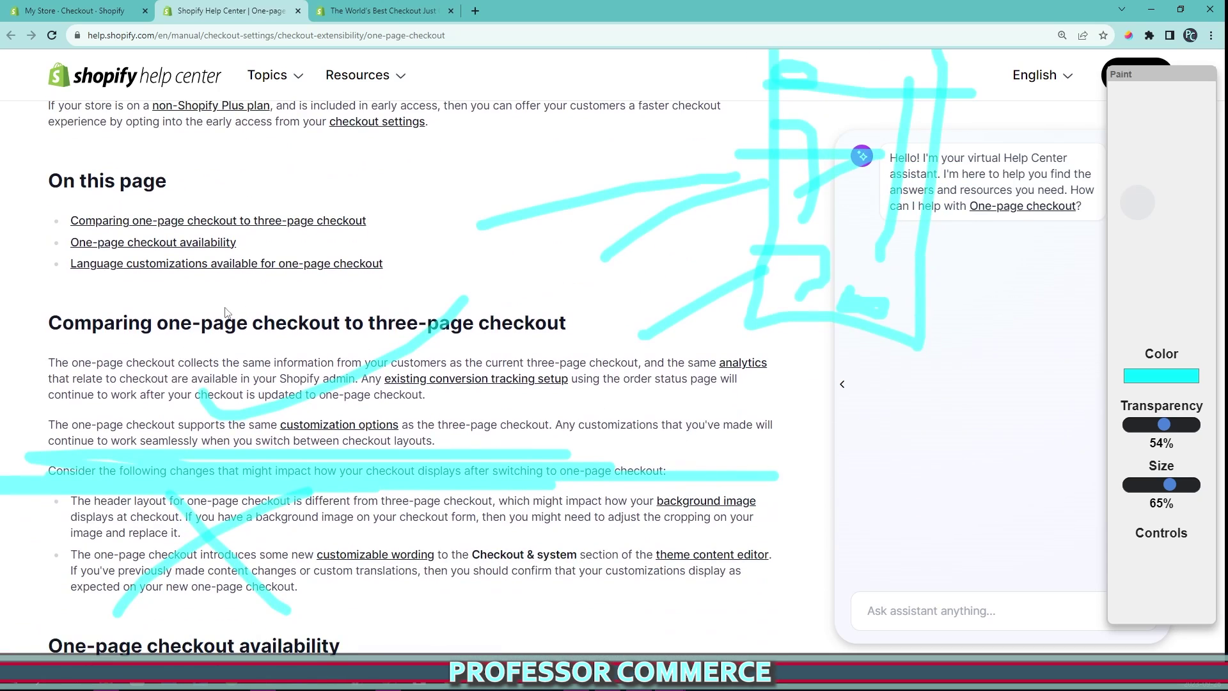
mouse_move(225, 311)
left_mouse_down()
mouse_move(606, 337)
mouse_move(76, 336)
left_mouse_up()
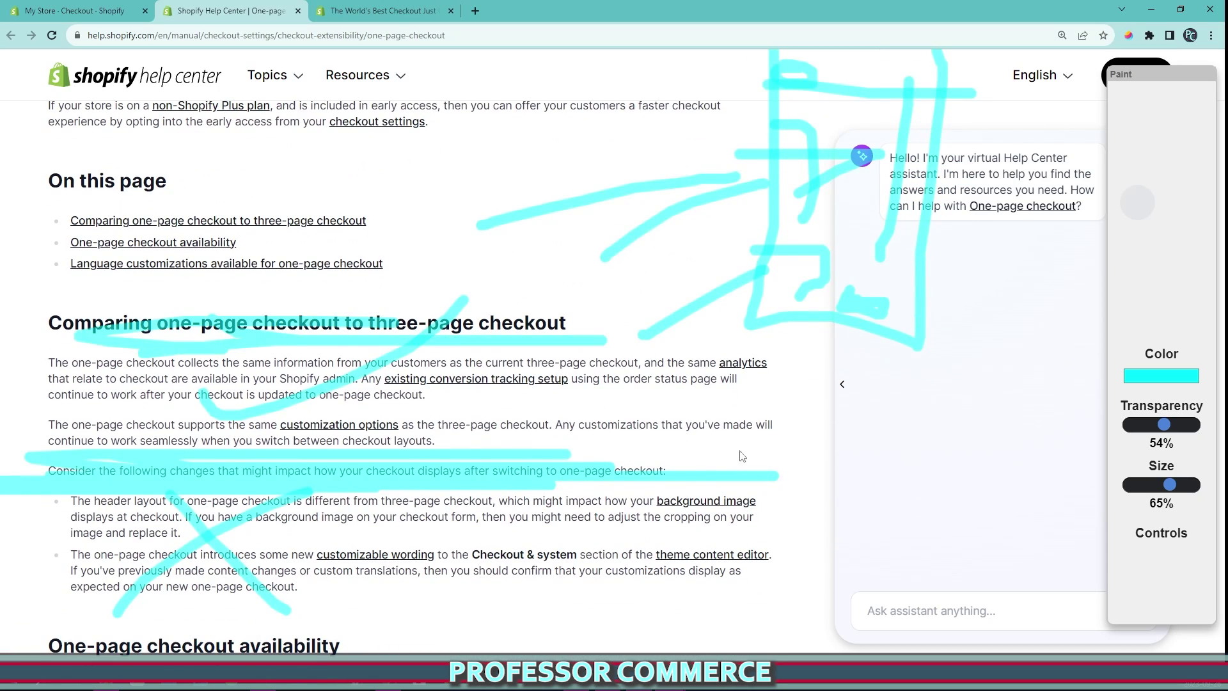
- Erase old marks, underline the Language customizations heading and sentence, and arrow the list
left_click(1125, 566)
scroll(128, 184, "down", 10)
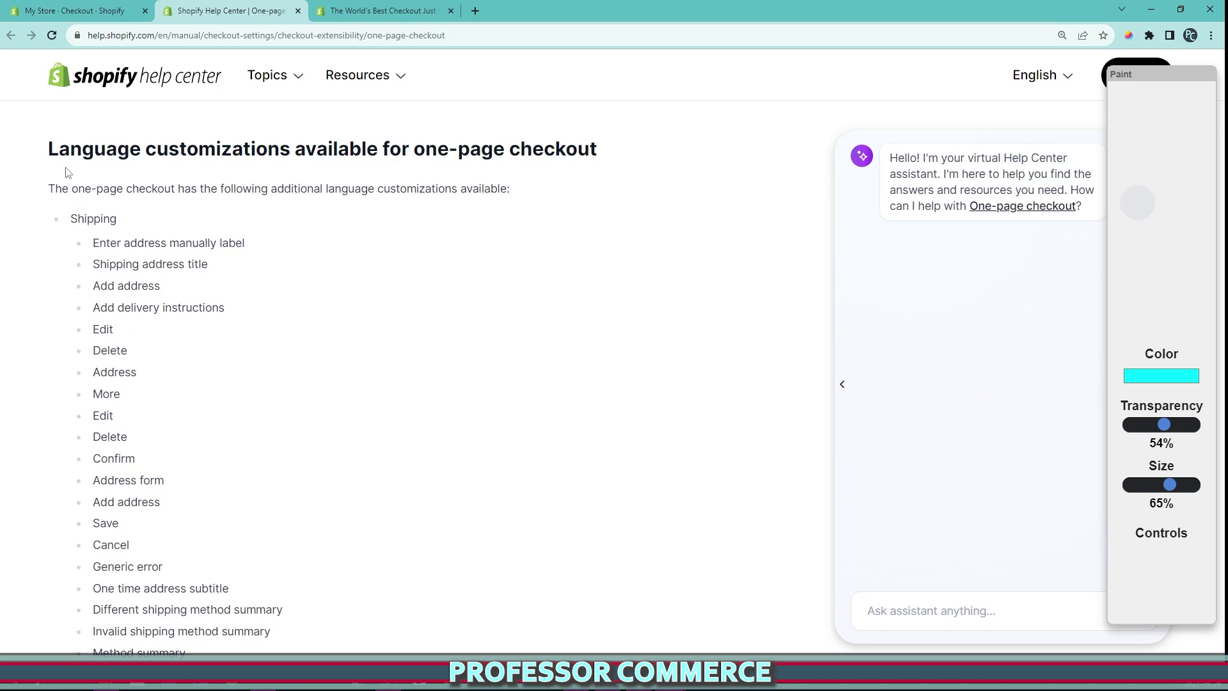
mouse_move(50, 156)
left_mouse_down()
mouse_move(627, 163)
mouse_move(72, 143)
mouse_move(652, 198)
left_mouse_up()
mouse_move(43, 189)
left_mouse_down()
mouse_move(455, 186)
mouse_move(497, 162)
mouse_move(96, 171)
mouse_move(142, 315)
mouse_move(131, 411)
left_mouse_up()
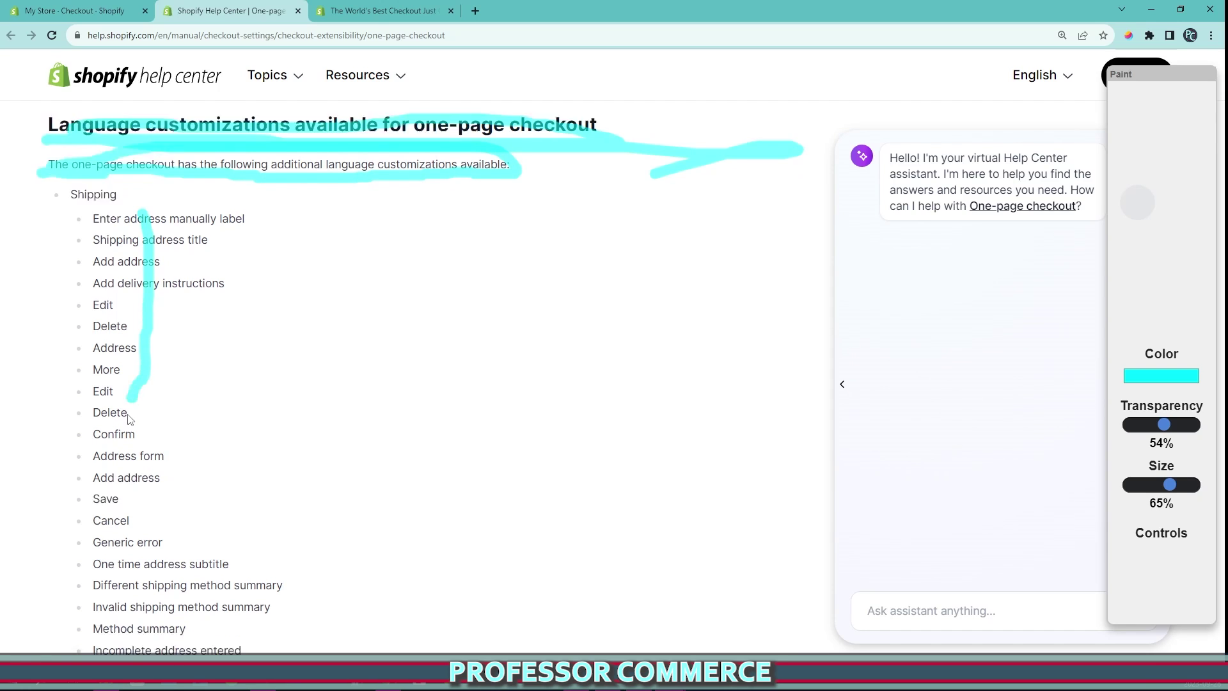
scroll(131, 411, "down", 8)
scroll(131, 433, "down", 8)
left_click_drag(134, 282, 142, 464)
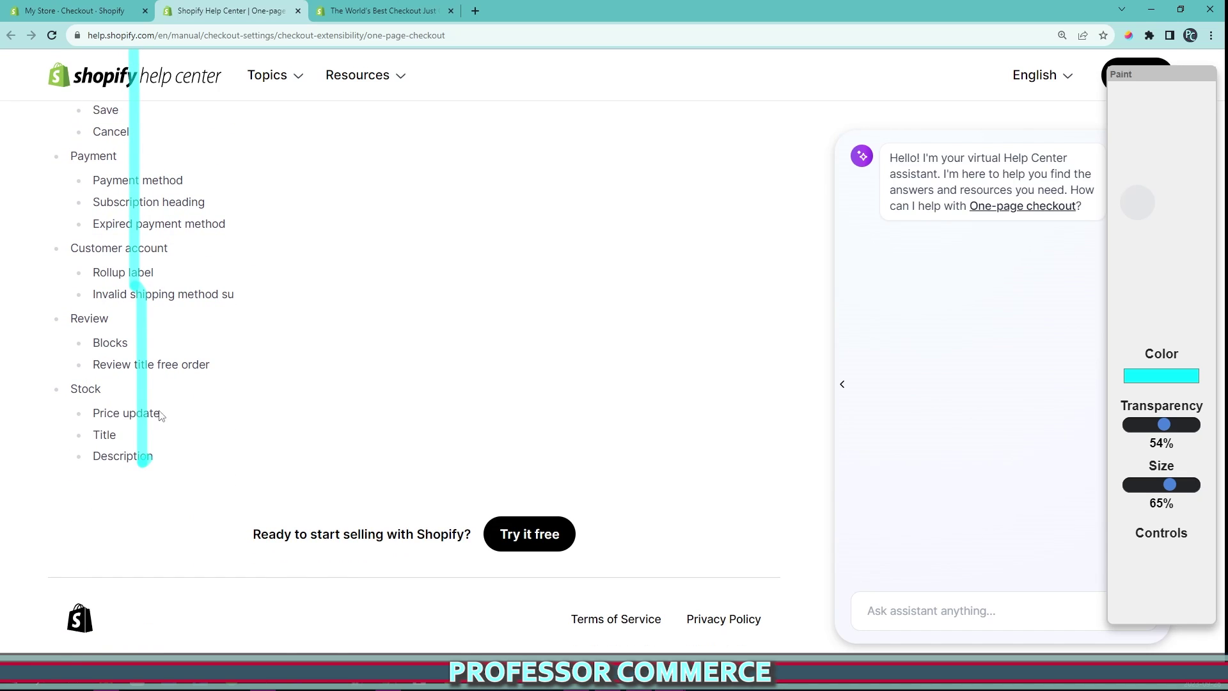
scroll(344, 284, "up", 16)
mouse_move(563, 282)
left_mouse_down()
mouse_move(271, 343)
mouse_move(358, 422)
left_mouse_up()
- Clear the annotations and draw cyan strokes down the Shipping list items
left_click(1132, 567)
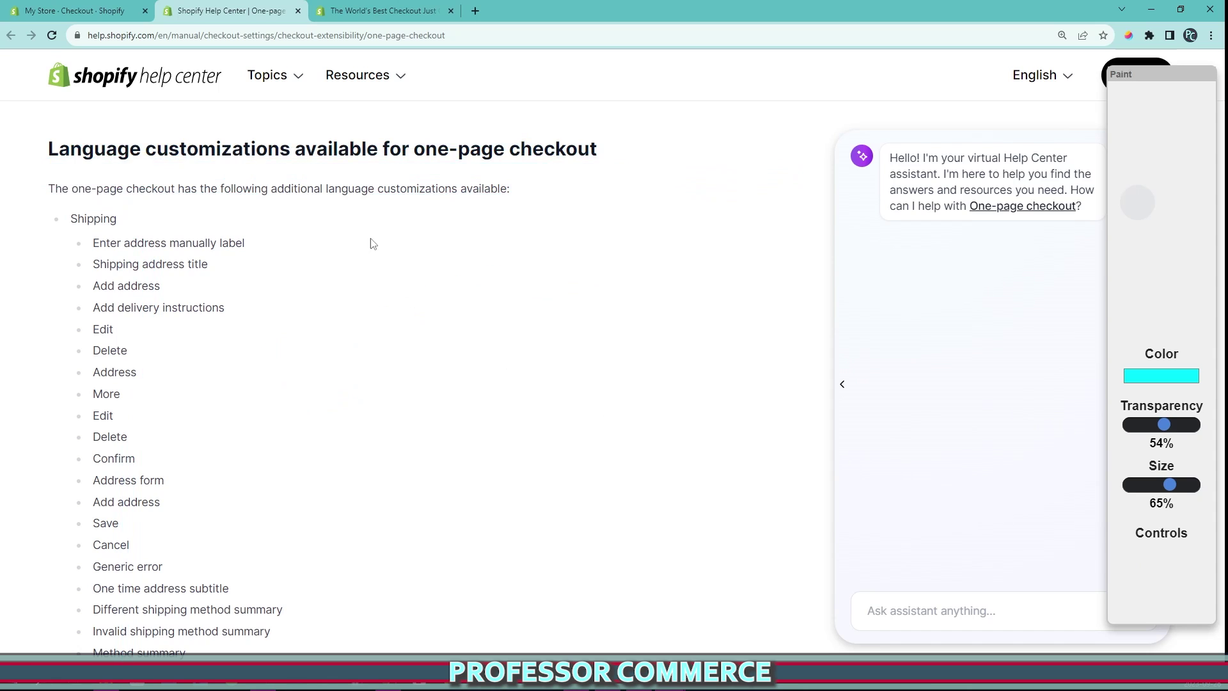
mouse_move(373, 243)
left_mouse_down()
mouse_move(619, 623)
mouse_move(354, 238)
left_mouse_up()
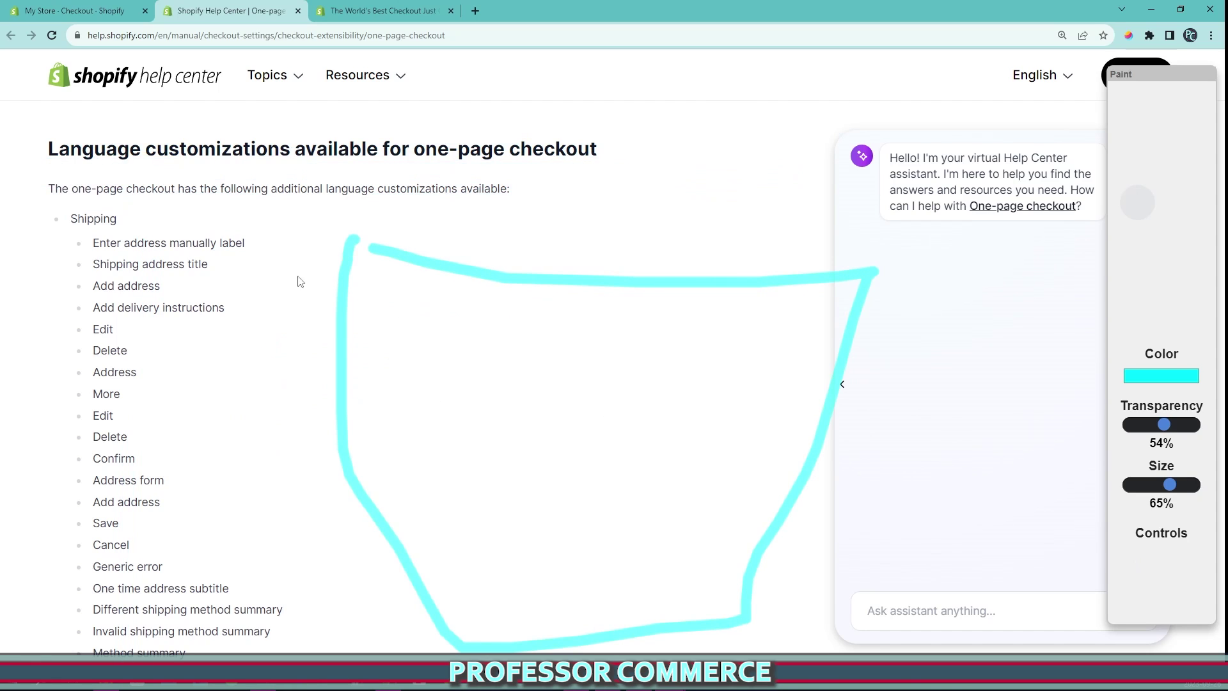
left_click_drag(139, 211, 146, 640)
scroll(184, 543, "down", 6)
left_click_drag(167, 288, 171, 638)
scroll(171, 337, "down", 10)
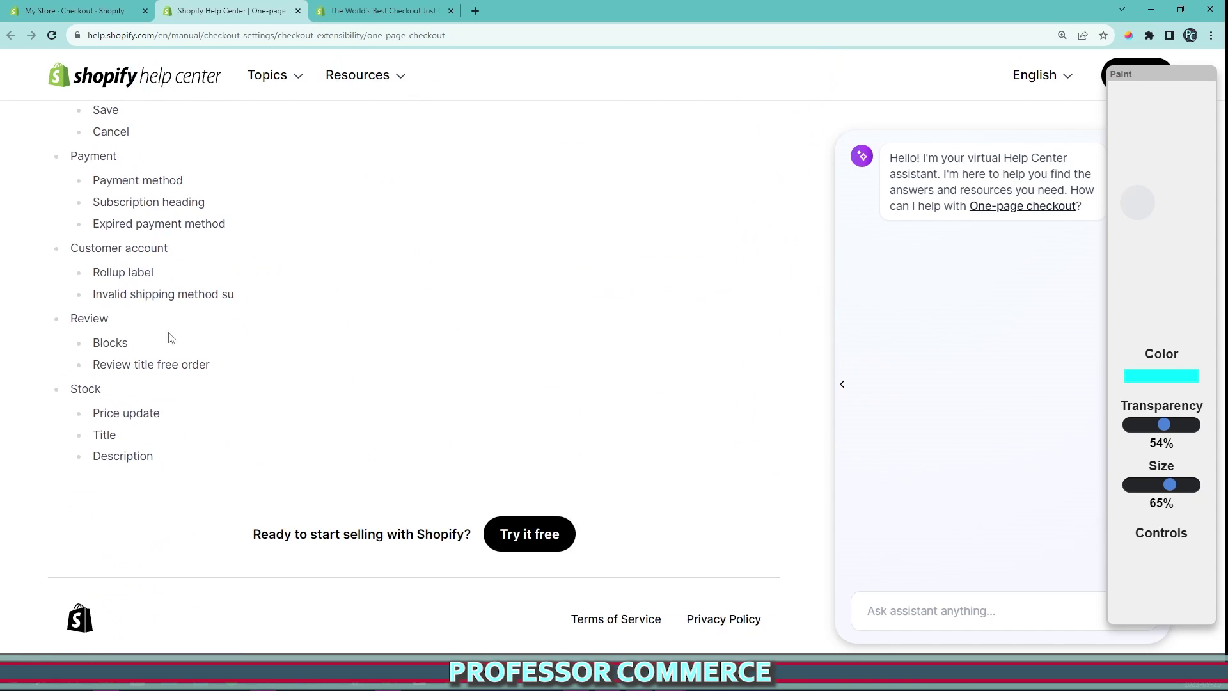
left_click_drag(134, 208, 190, 511)
scroll(633, 521, "up", 15)
- Redraw an arrow at the Shipping items, underline the intro, and return to checkout settings
left_click(1132, 568)
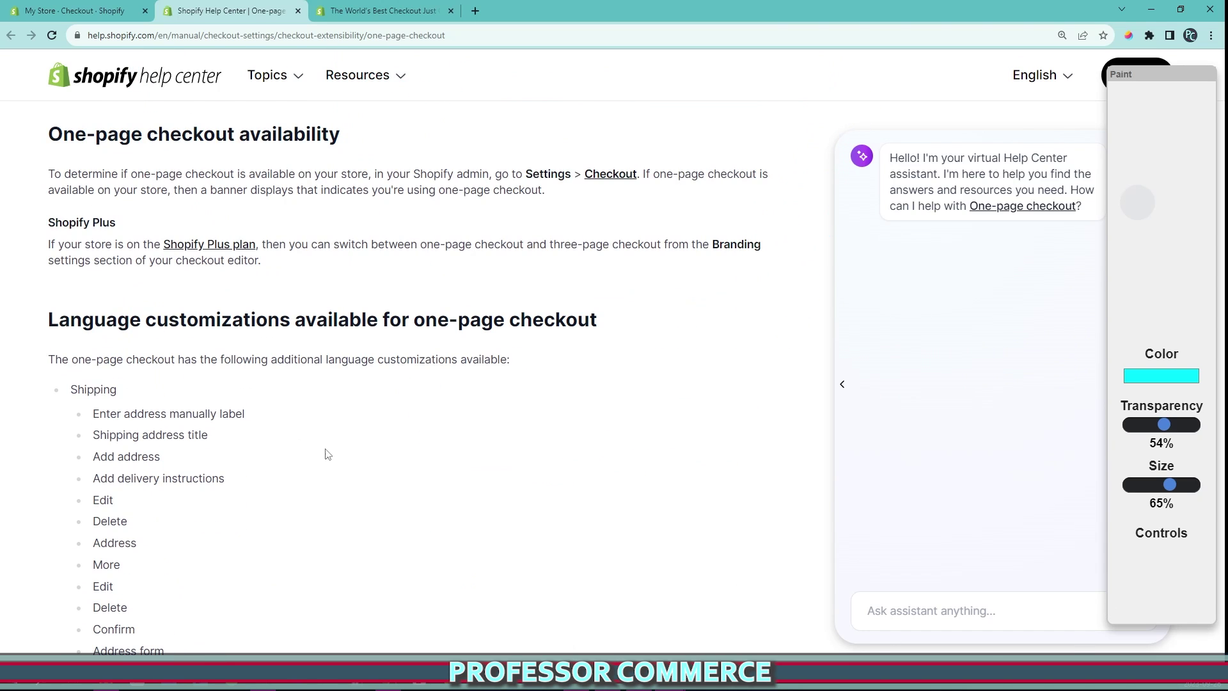
scroll(381, 386, "down", 3)
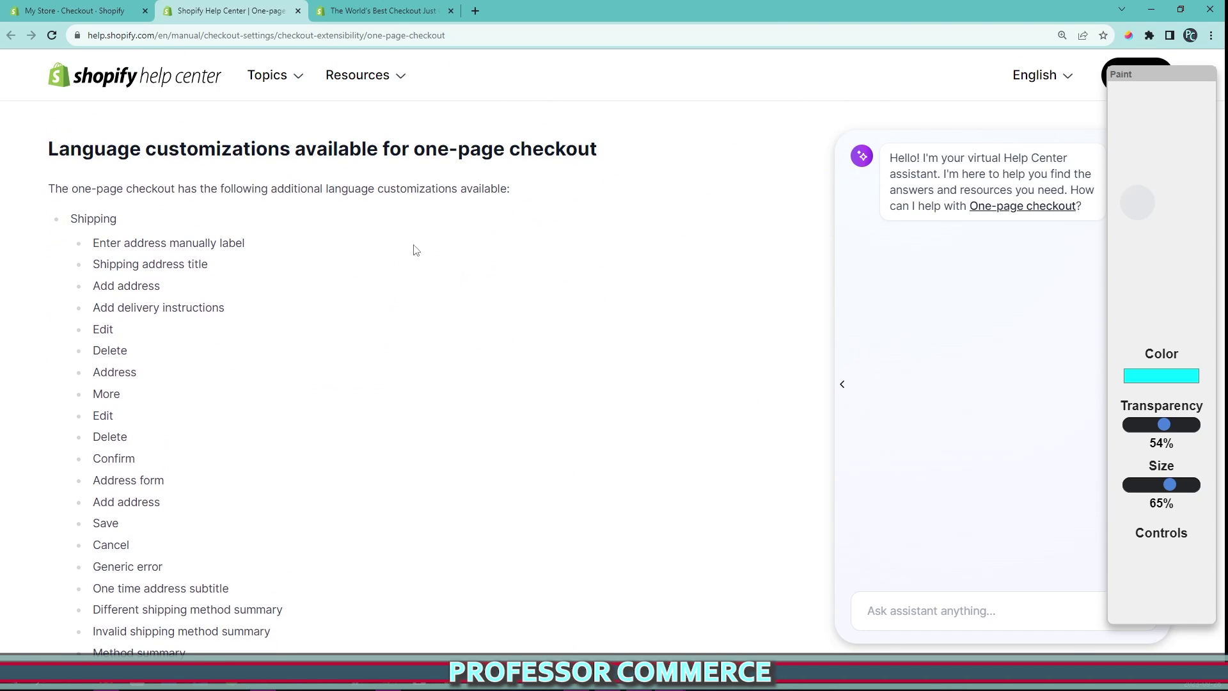
mouse_move(489, 248)
left_mouse_down()
mouse_move(336, 276)
mouse_move(435, 316)
left_mouse_up()
left_click_drag(154, 233, 185, 585)
scroll(181, 383, "down", 7)
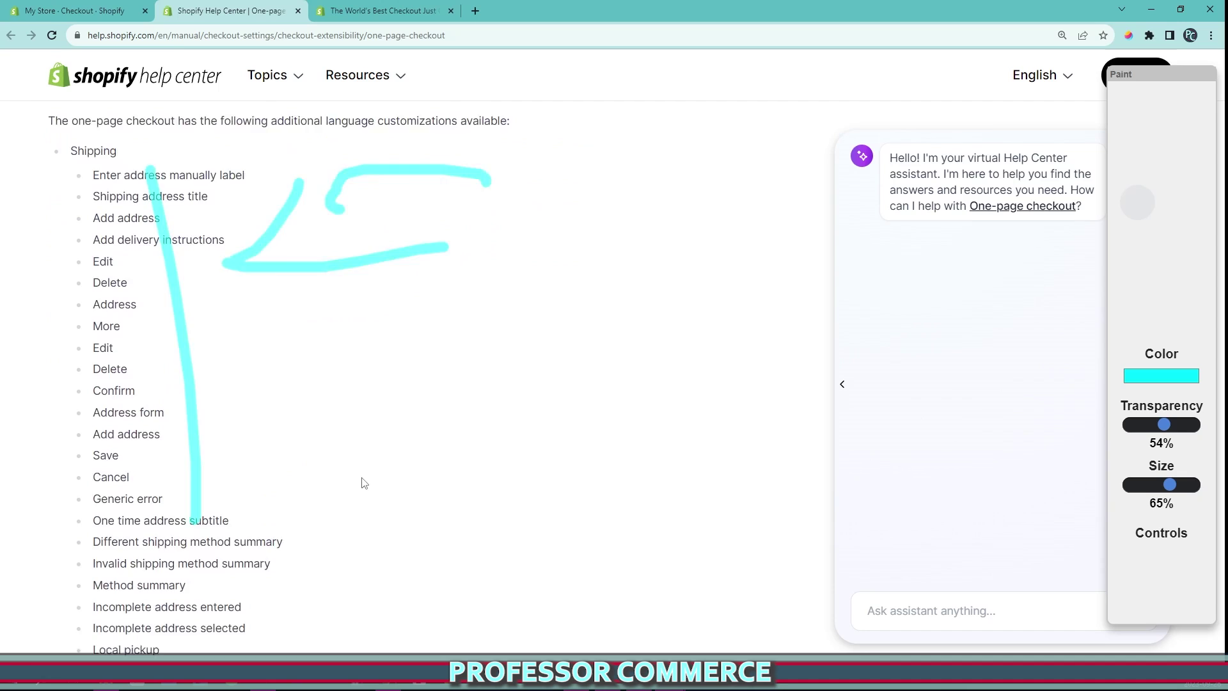
left_click_drag(142, 281, 144, 474)
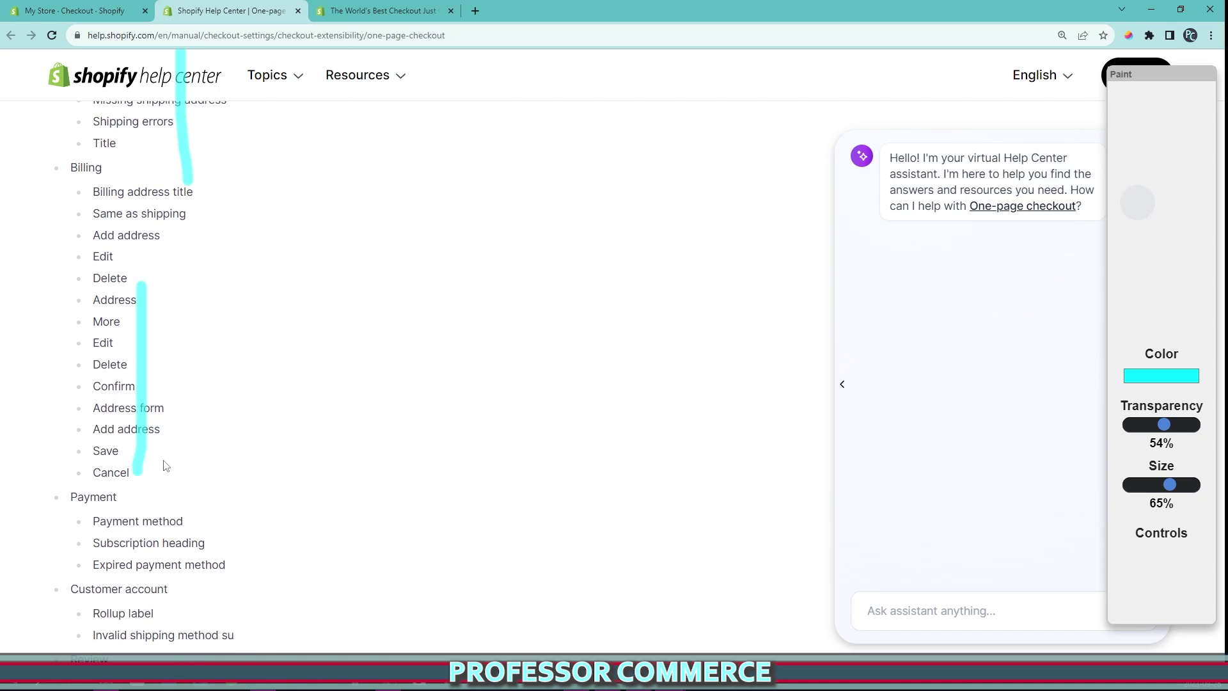
scroll(202, 470, "down", 3)
scroll(288, 512, "up", 15)
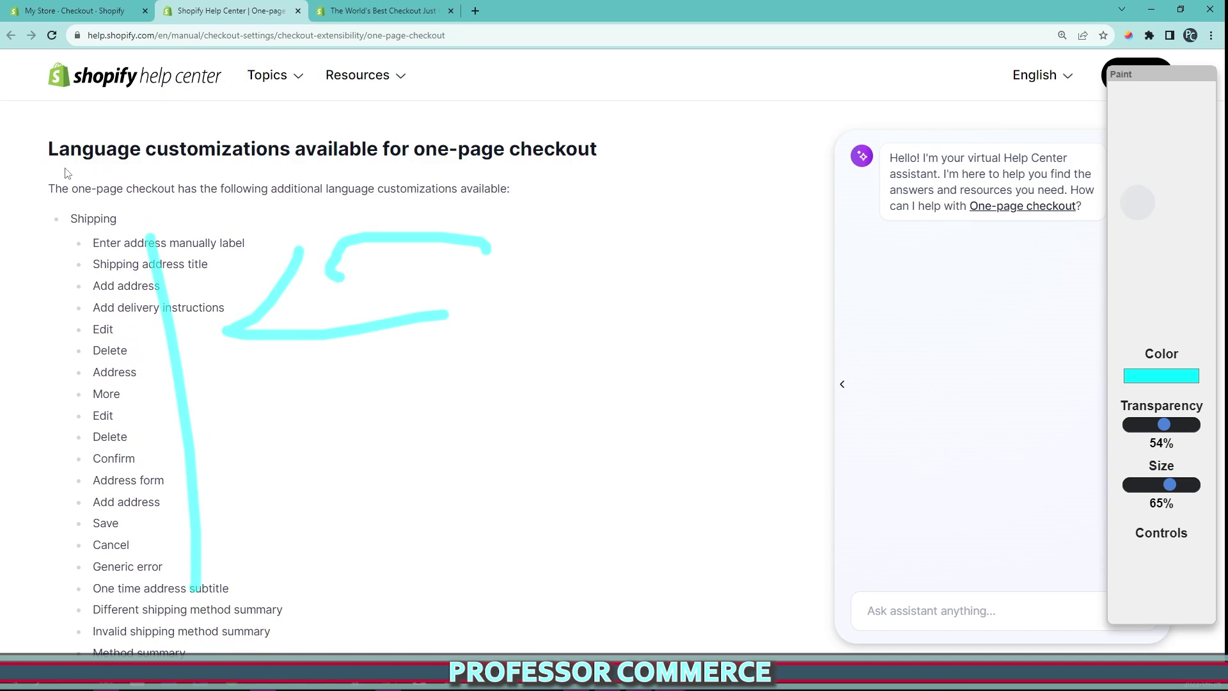
left_click_drag(62, 179, 516, 199)
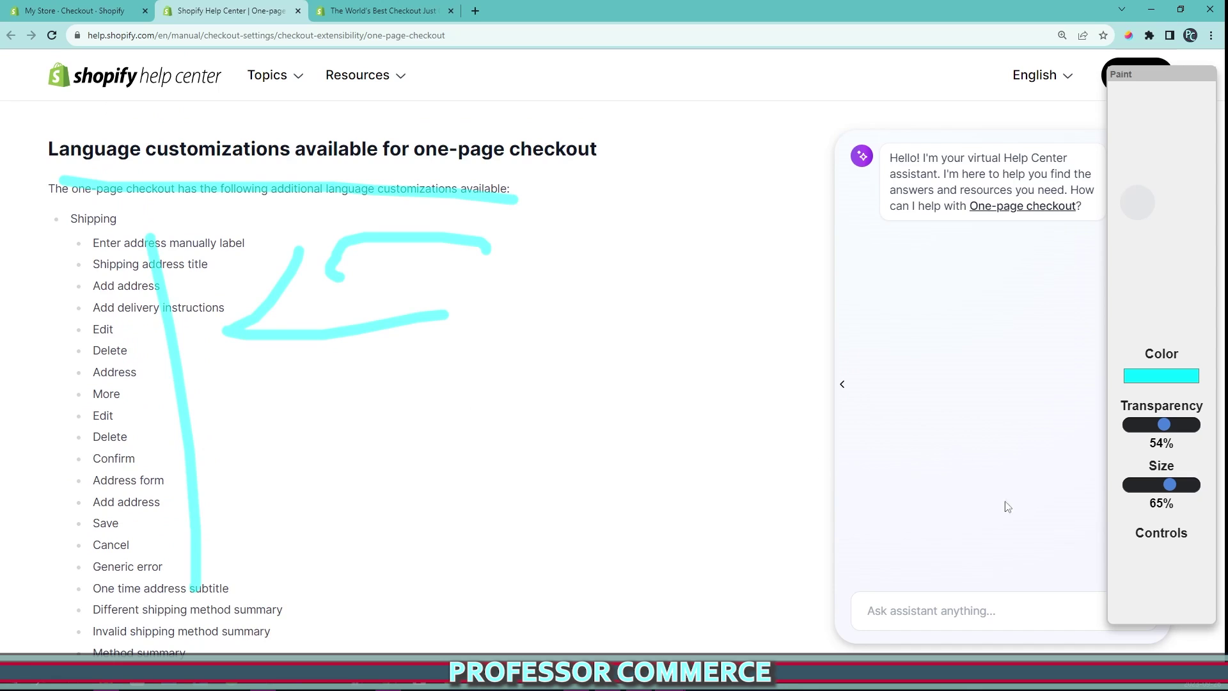
key("ctrl+shift+Tab")
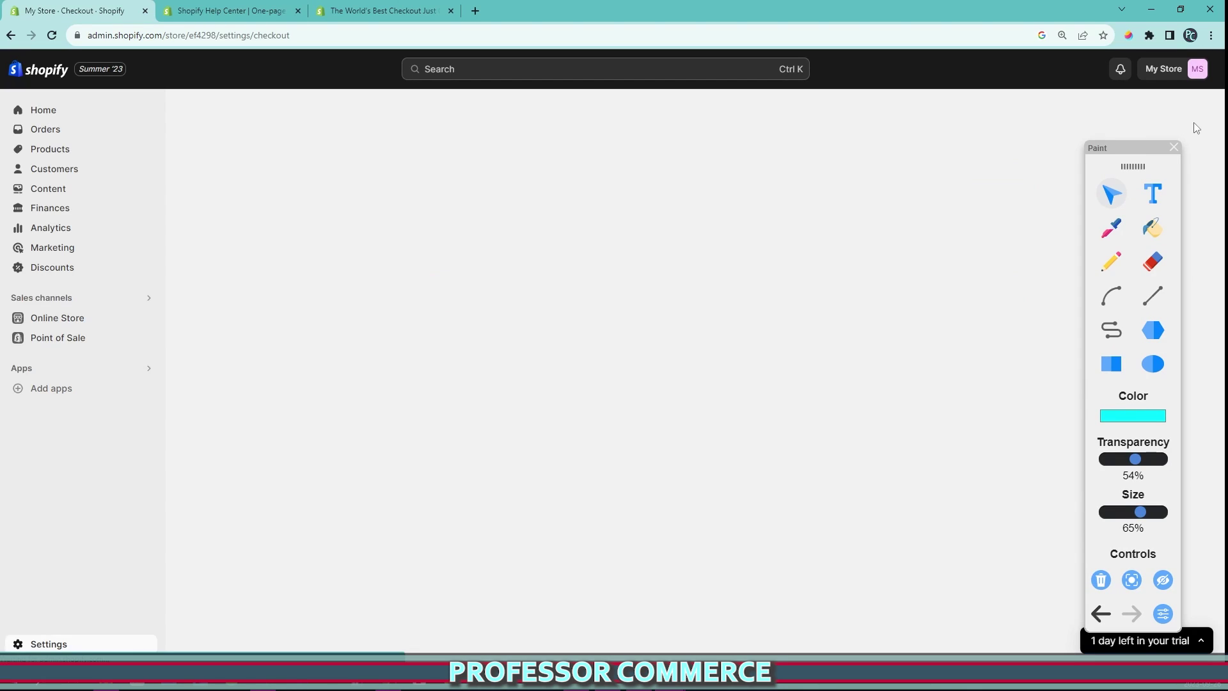
- Close Settings and choose Edit default theme content from the Dawn theme's actions in Online Store
left_click(1188, 120)
left_click(62, 317)
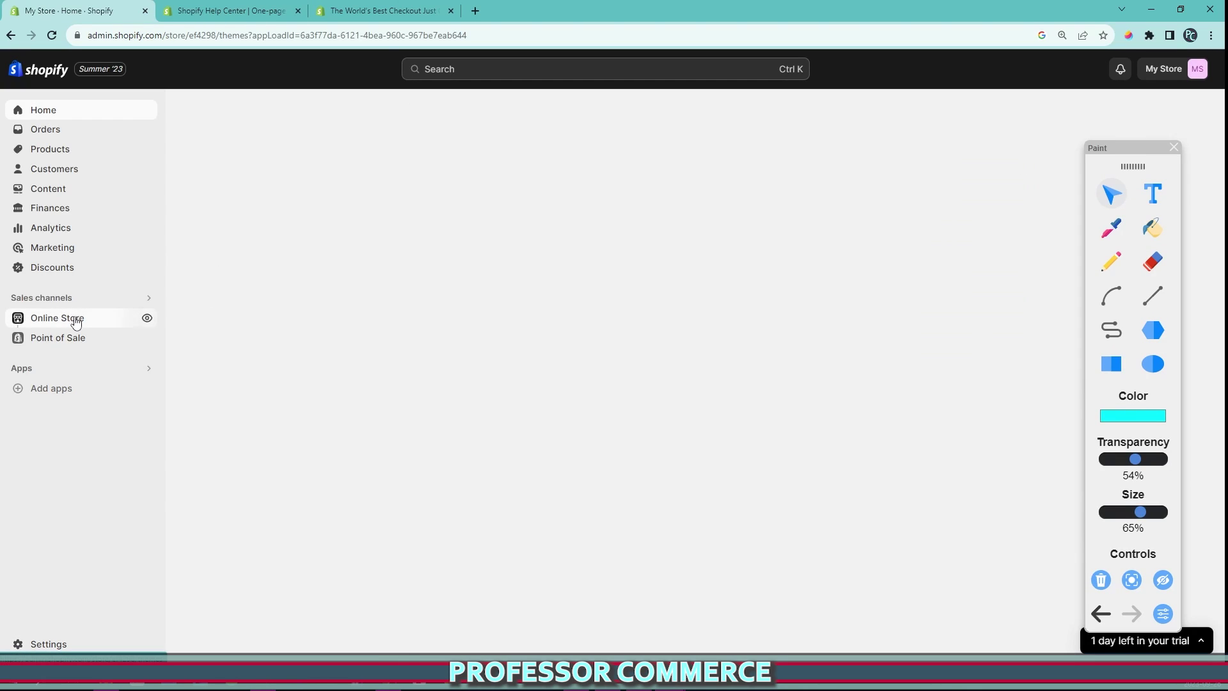
scroll(931, 303, "down", 3)
left_click(931, 298)
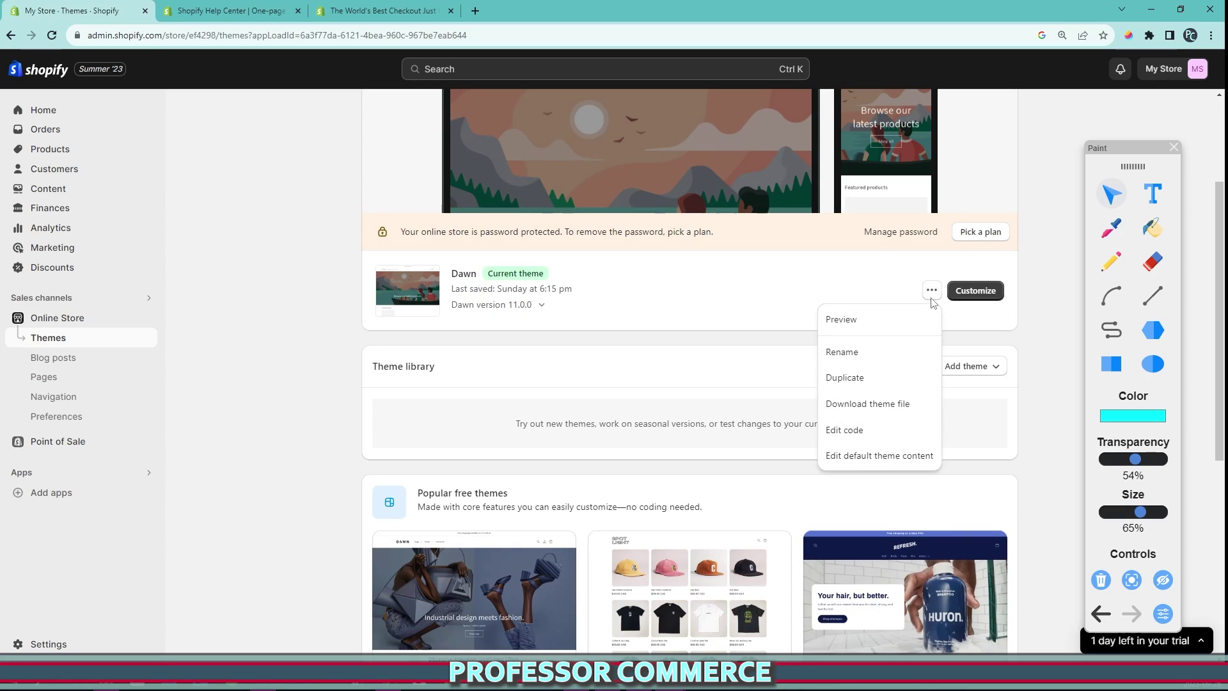
left_click(899, 457)
- Back in the Help Center, stroke down the Shipping, Billing, Payment and Customer account lists
key("ctrl+Tab")
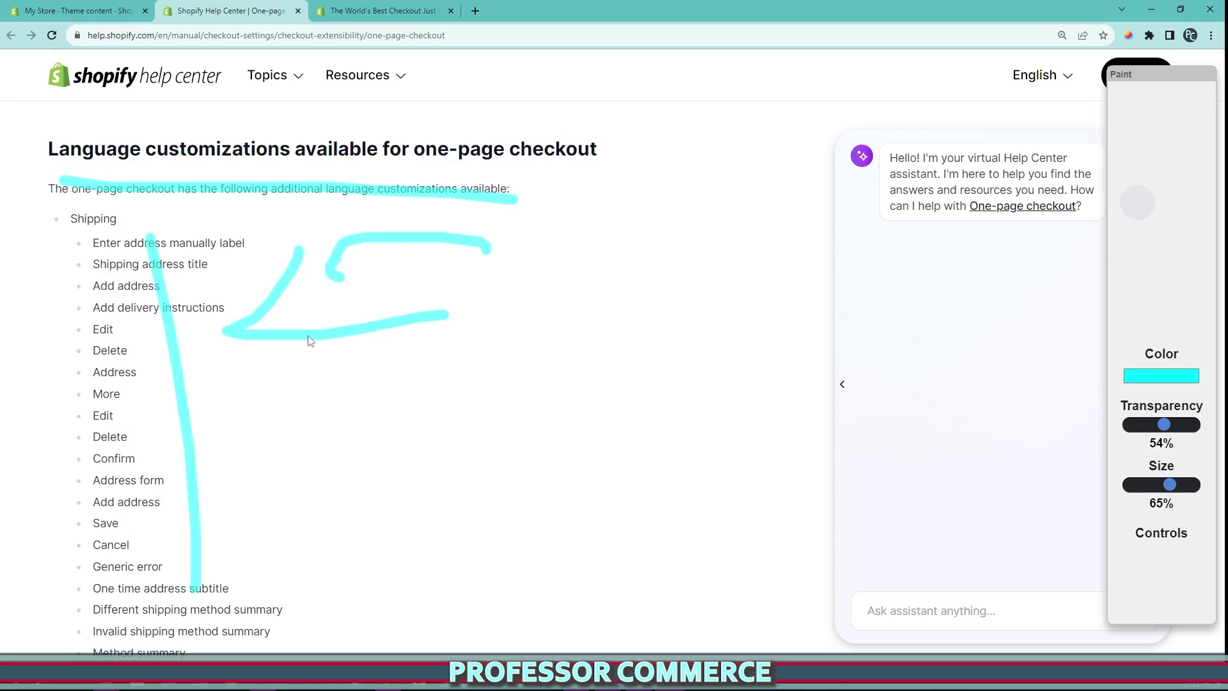
left_click_drag(164, 222, 144, 473)
scroll(229, 444, "down", 5)
left_click_drag(108, 517, 107, 560)
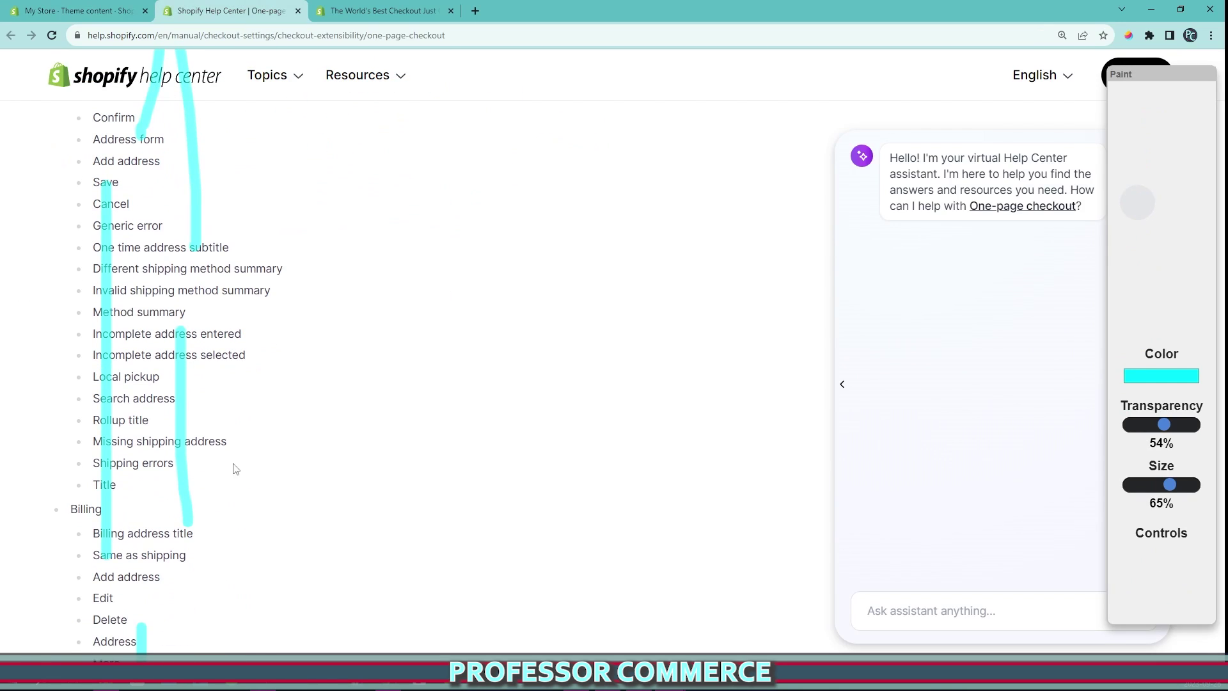
scroll(178, 378, "down", 3)
left_click_drag(146, 170, 128, 531)
scroll(127, 447, "down", 6)
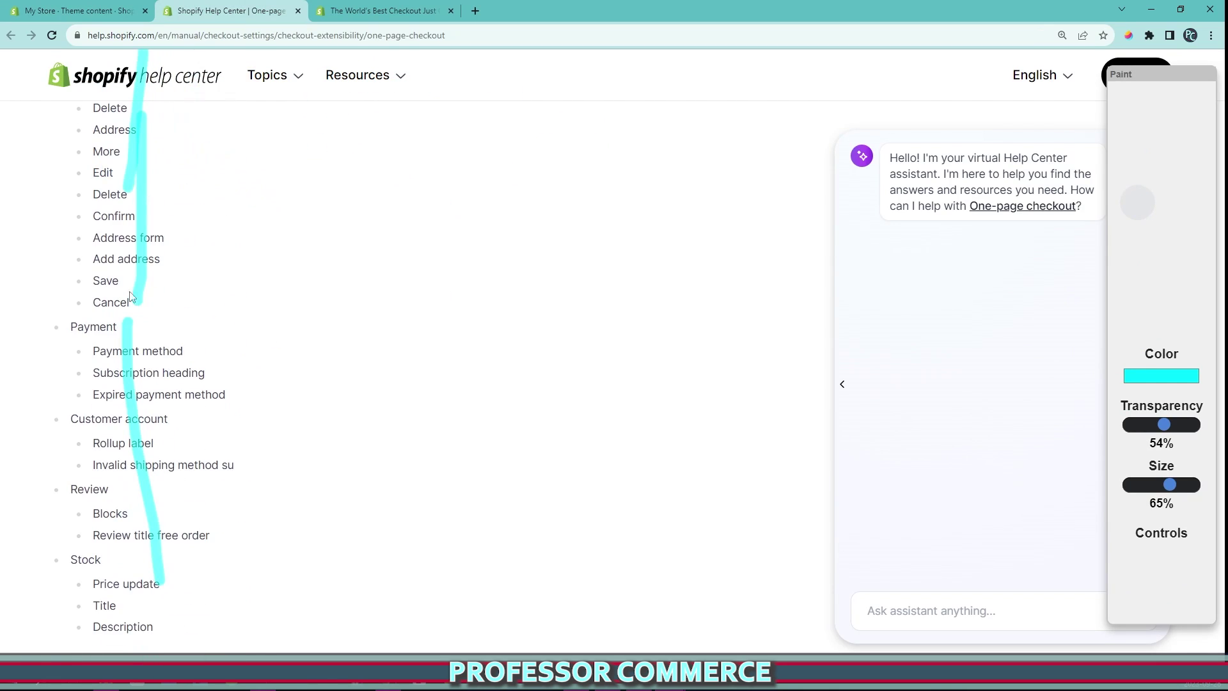
left_click_drag(137, 256, 192, 515)
scroll(160, 384, "down", 3)
- Add a couple more cyan strokes higher up, then clear all annotations
scroll(195, 499, "up", 13)
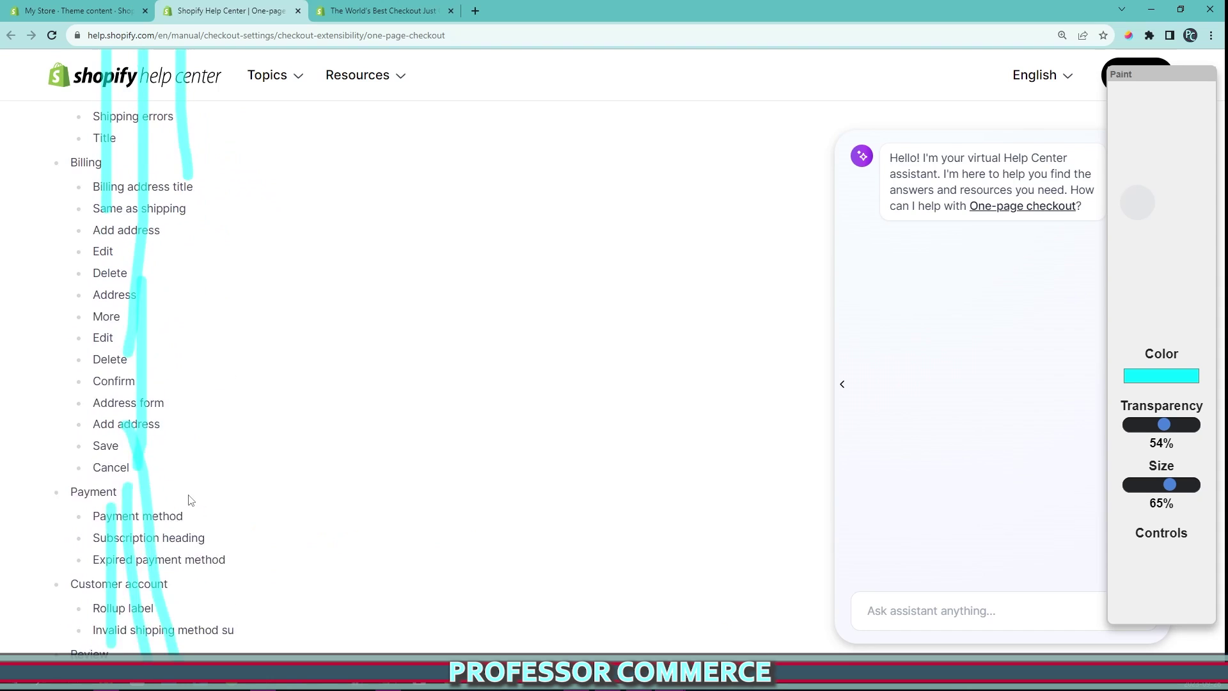
scroll(223, 527, "up", 1)
left_click_drag(228, 545, 27, 252)
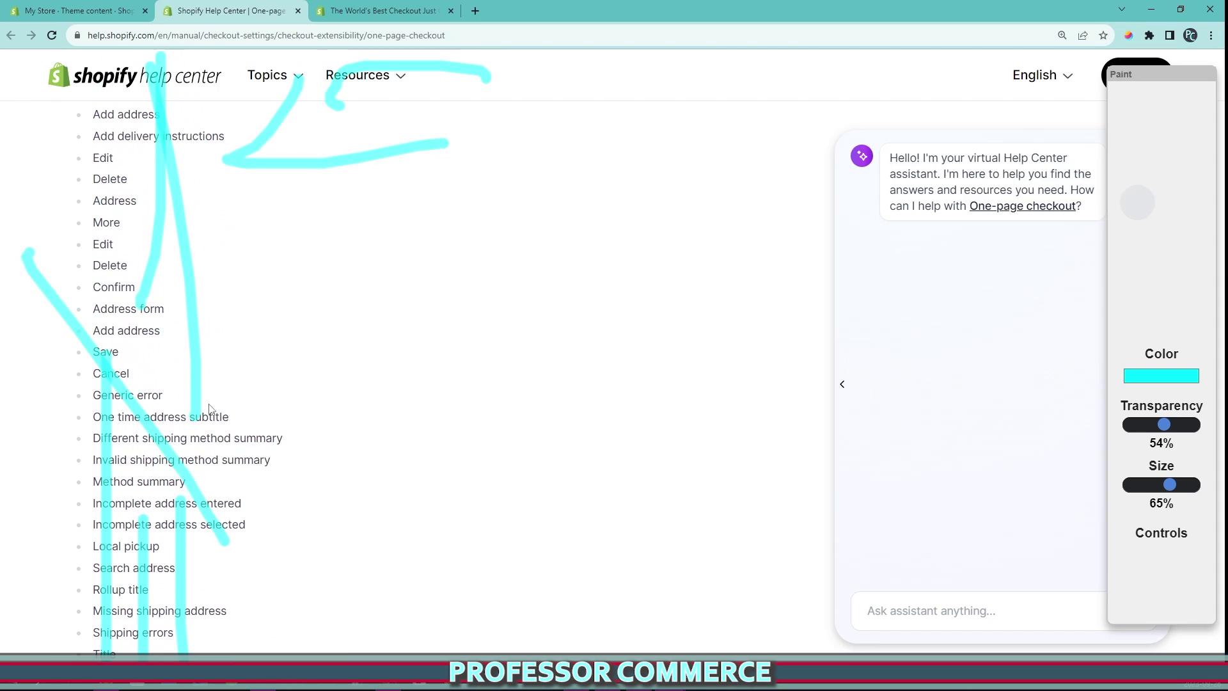
scroll(205, 412, "up", 5)
mouse_move(550, 382)
left_mouse_down()
mouse_move(7, 366)
mouse_move(630, 380)
left_mouse_up()
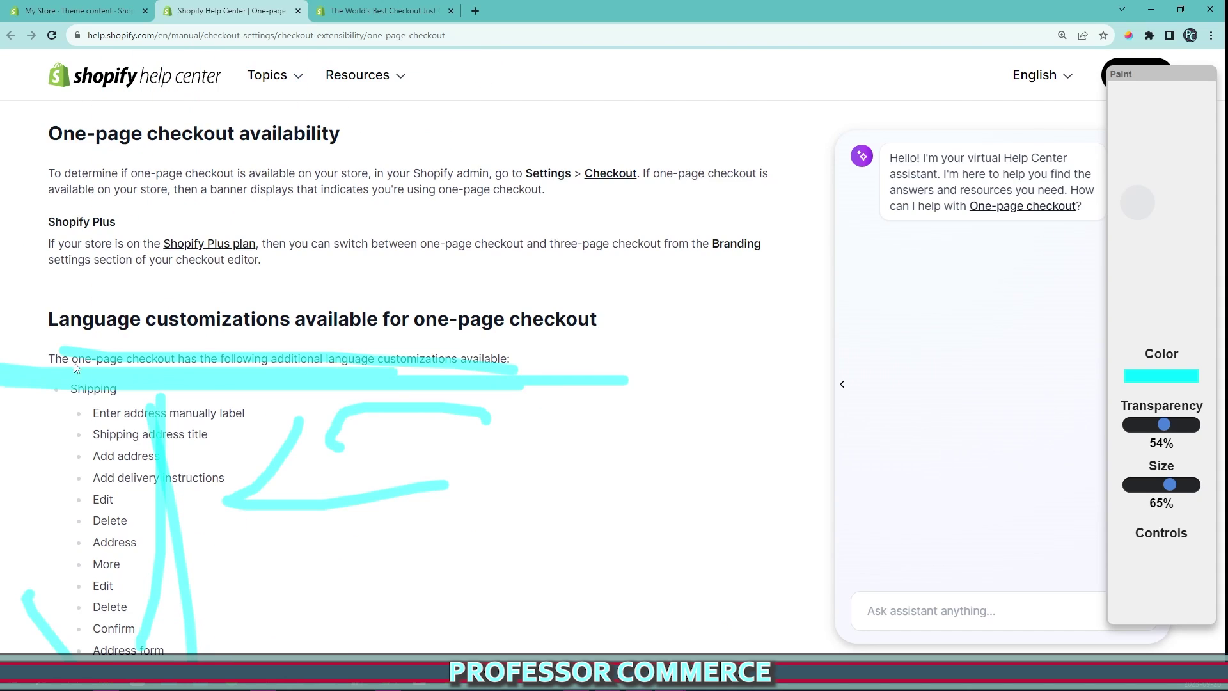
left_click(1115, 556)
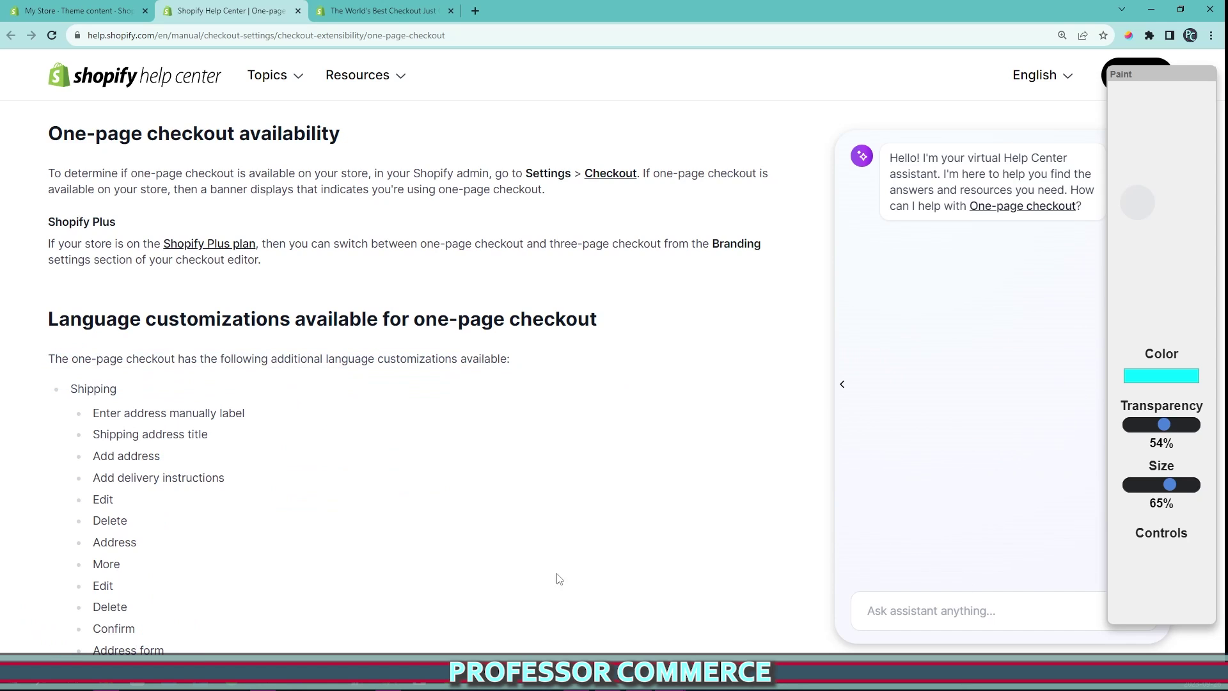
- Draw fresh strokes down the customization lists, then move to the blog checkout article
scroll(383, 540, "down", 3)
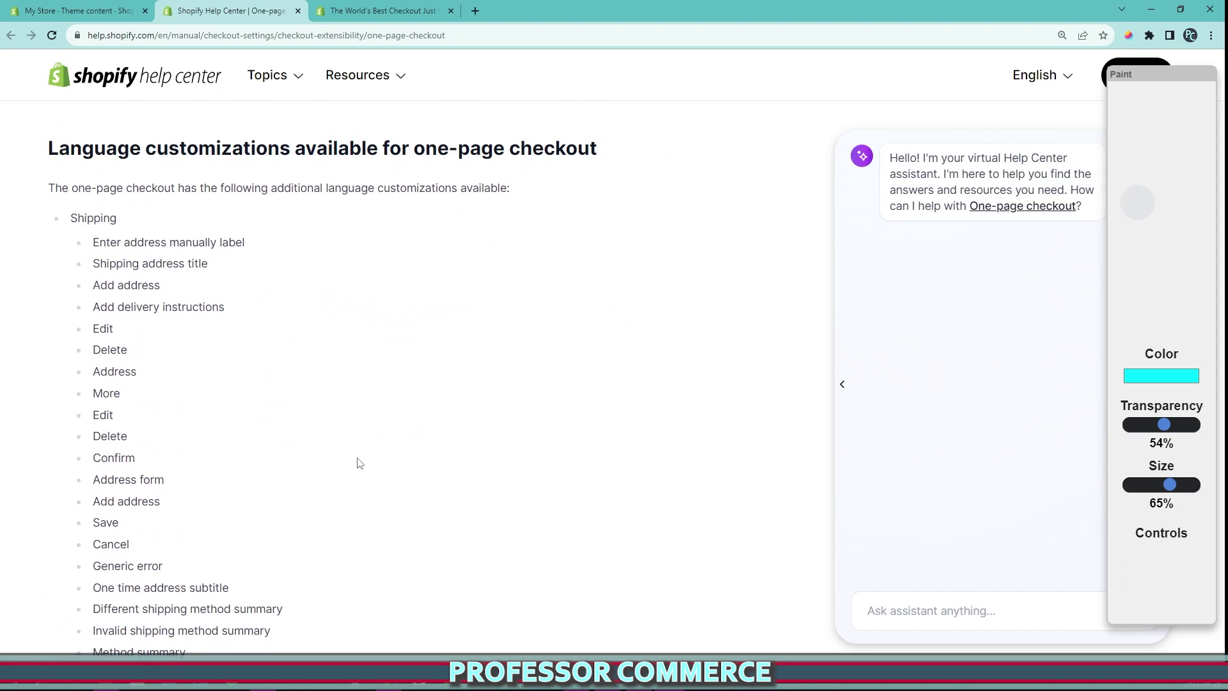
left_click_drag(61, 211, 172, 629)
scroll(173, 447, "down", 5)
left_click_drag(172, 288, 255, 652)
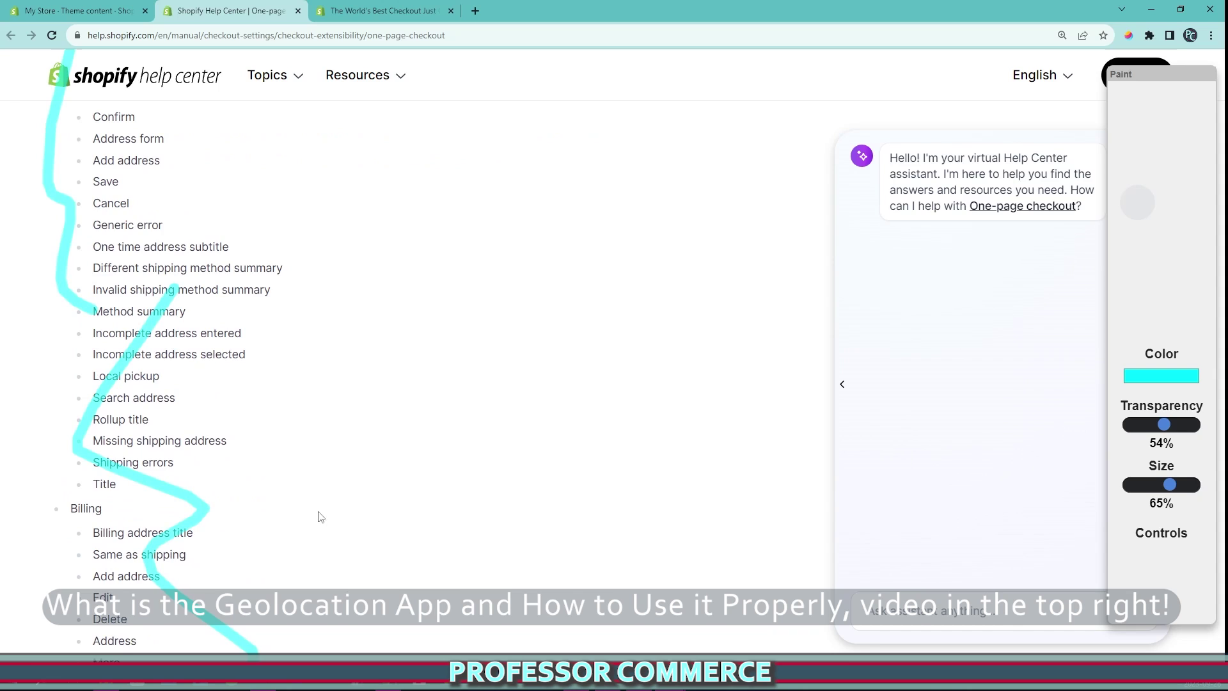
scroll(323, 508, "up", 10)
key("ctrl+Tab")
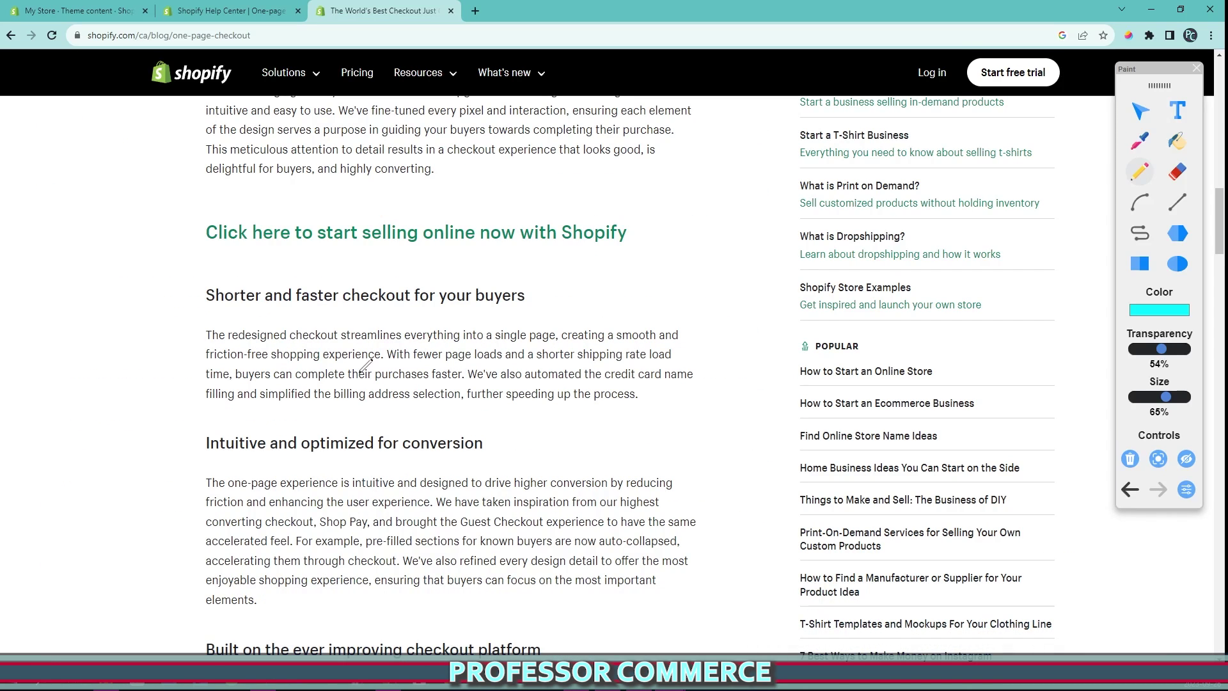
- Highlight the 'Shorter and faster checkout' heading and underline the no-additional-maintenance sentence
mouse_move(187, 293)
left_mouse_down()
mouse_move(130, 277)
mouse_move(601, 279)
mouse_move(142, 264)
left_mouse_up()
scroll(441, 409, "down", 2)
scroll(355, 349, "down", 2)
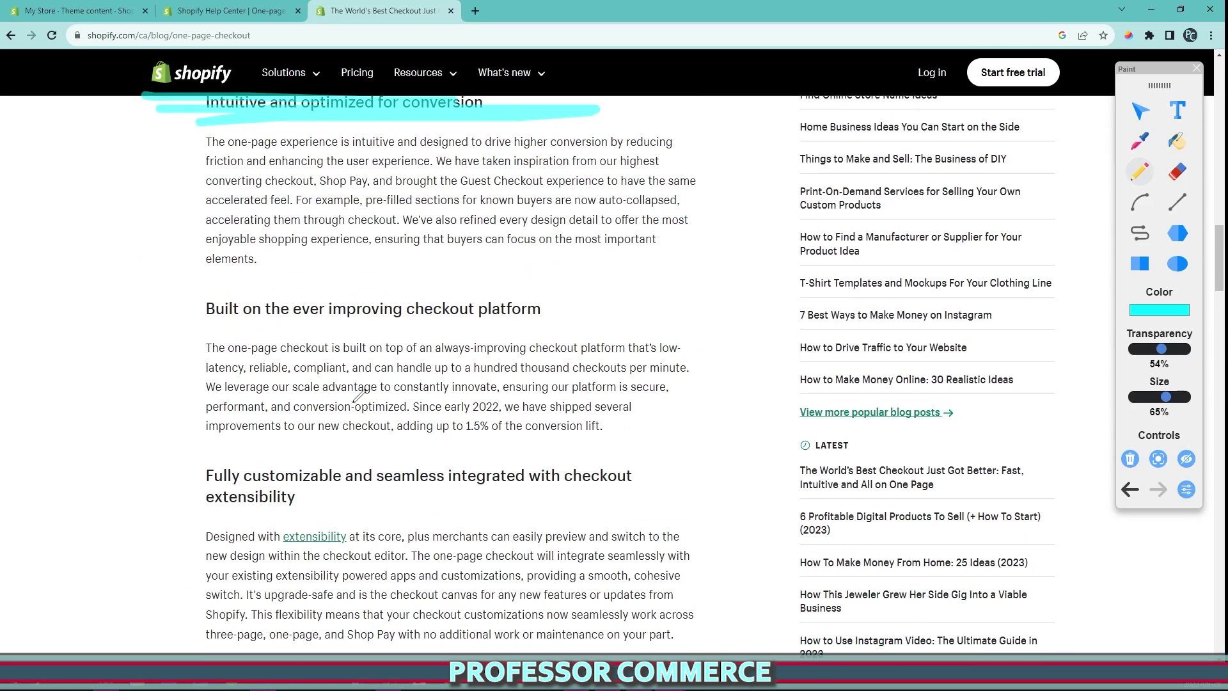
scroll(355, 405, "down", 2)
left_click_drag(214, 409, 427, 423)
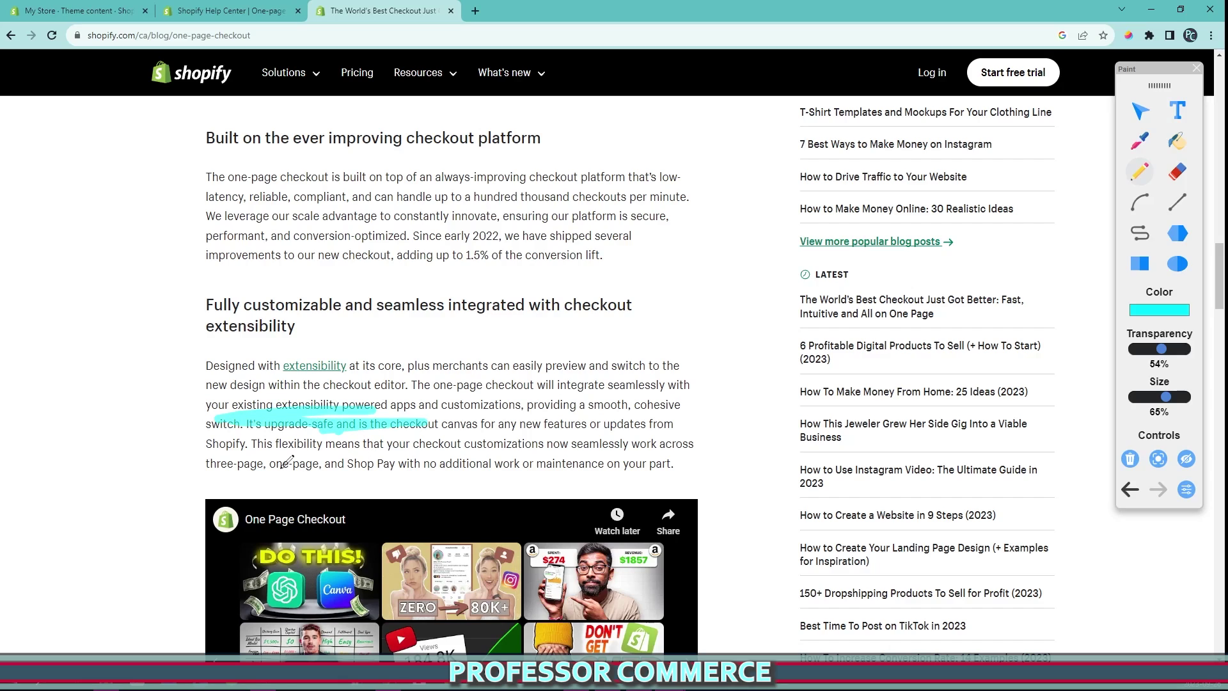
mouse_move(350, 452)
left_mouse_down()
mouse_move(680, 461)
mouse_move(295, 464)
left_mouse_up()
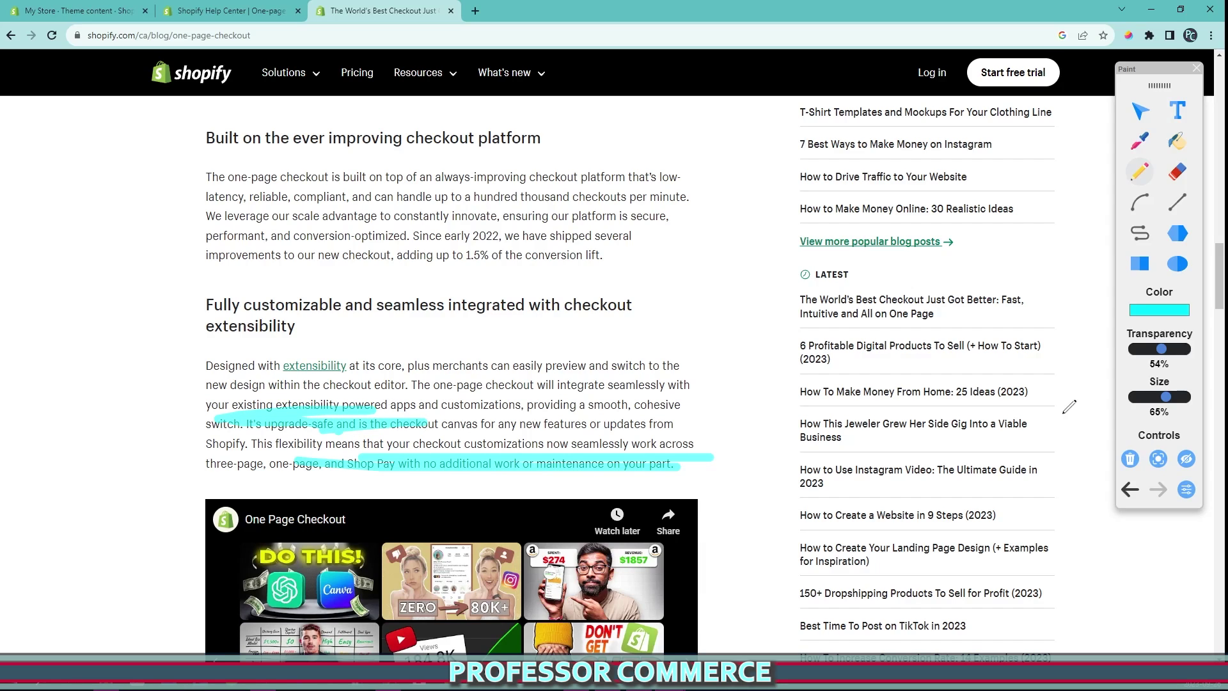
scroll(282, 275, "down", 15)
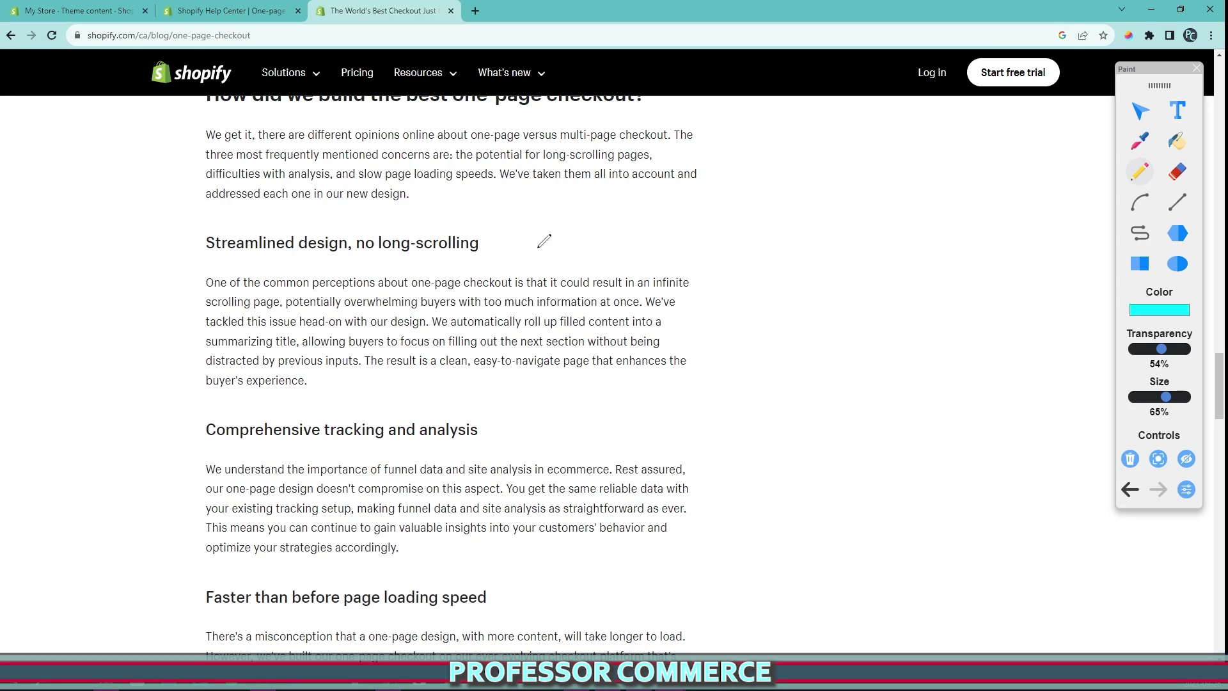
- Scribble over 'Streamlined design, no long-scrolling', sketch a box and arrow, then clear everything
mouse_move(538, 248)
left_mouse_down()
mouse_move(422, 228)
mouse_move(423, 263)
left_mouse_up()
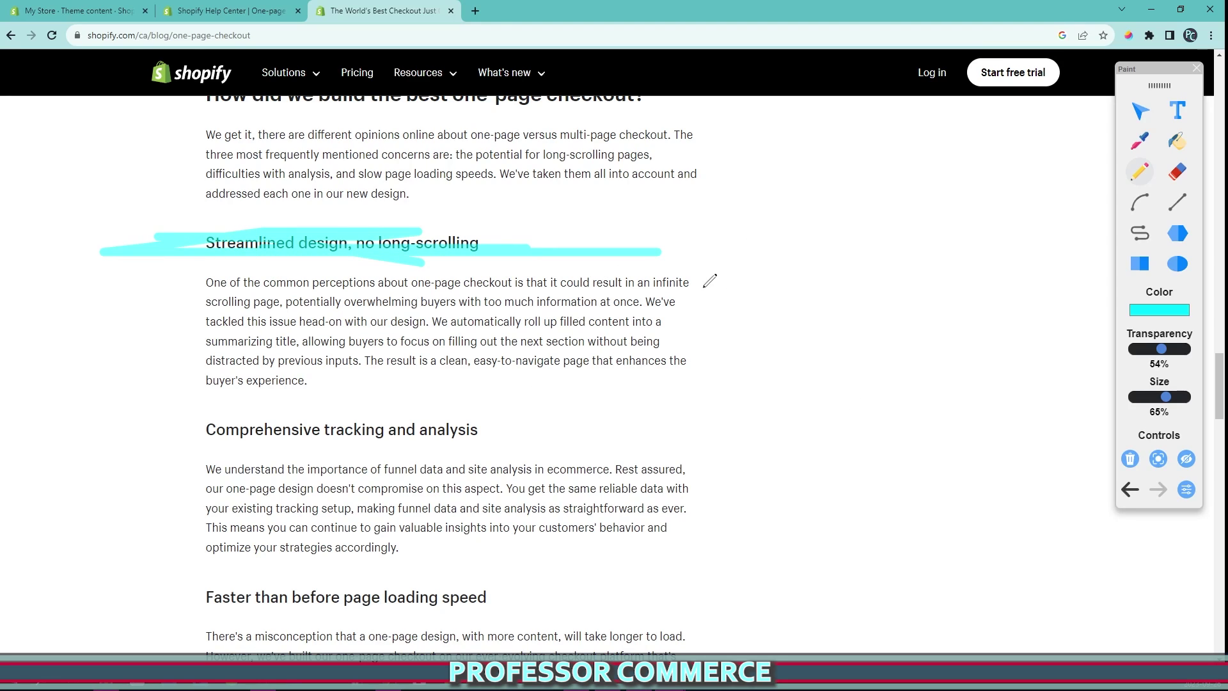
mouse_move(777, 147)
left_mouse_down()
mouse_move(1014, 575)
mouse_move(954, 388)
left_mouse_up()
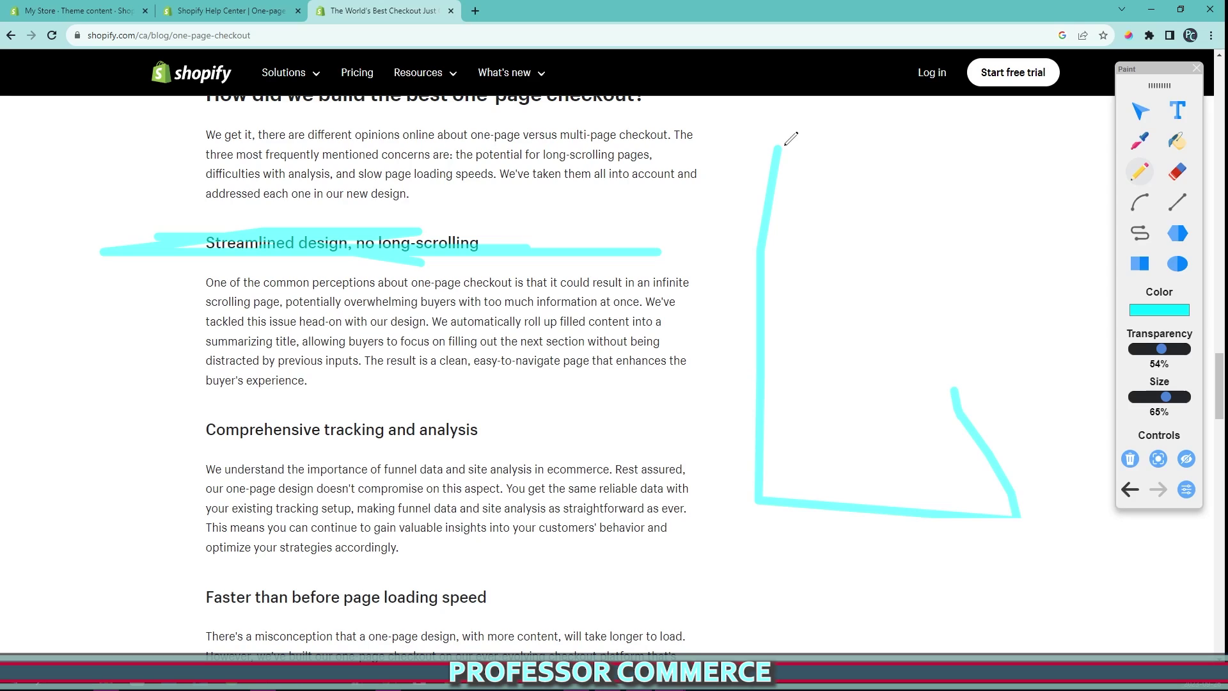
left_click_drag(787, 144, 1025, 515)
mouse_move(870, 512)
left_mouse_down()
mouse_move(879, 205)
mouse_move(871, 383)
left_mouse_up()
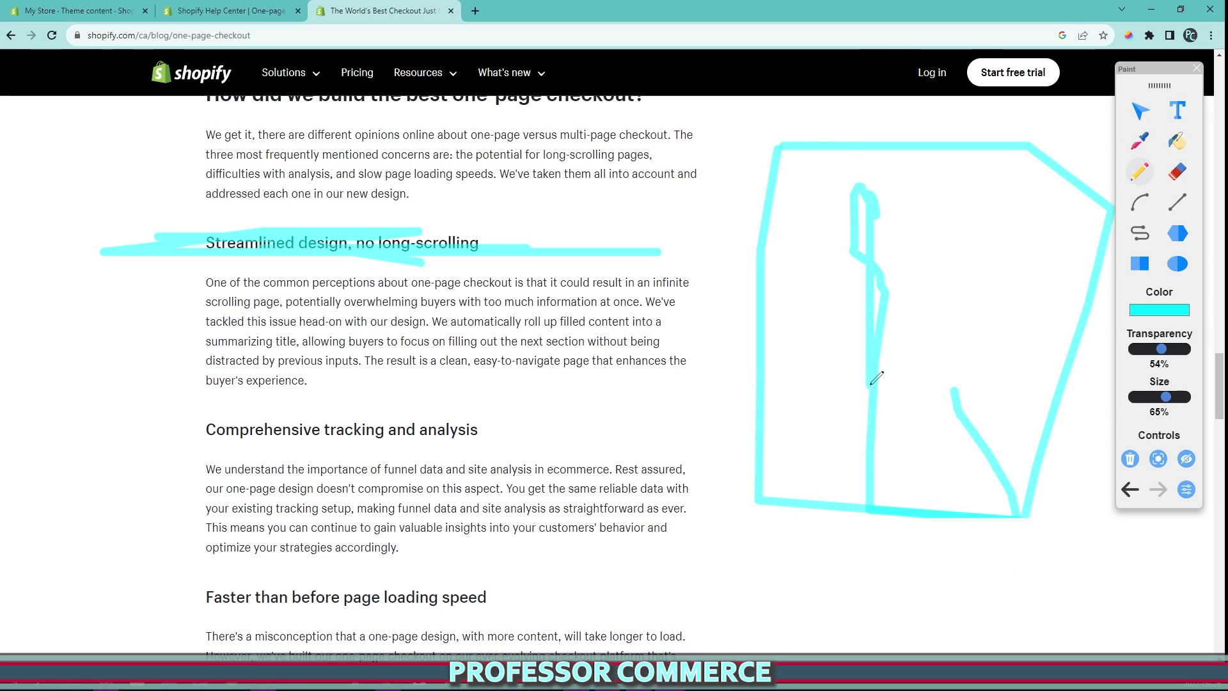
key("ctrl+z")
key("ctrl+z")
mouse_move(868, 201)
left_mouse_down()
mouse_move(865, 406)
mouse_move(965, 267)
left_mouse_up()
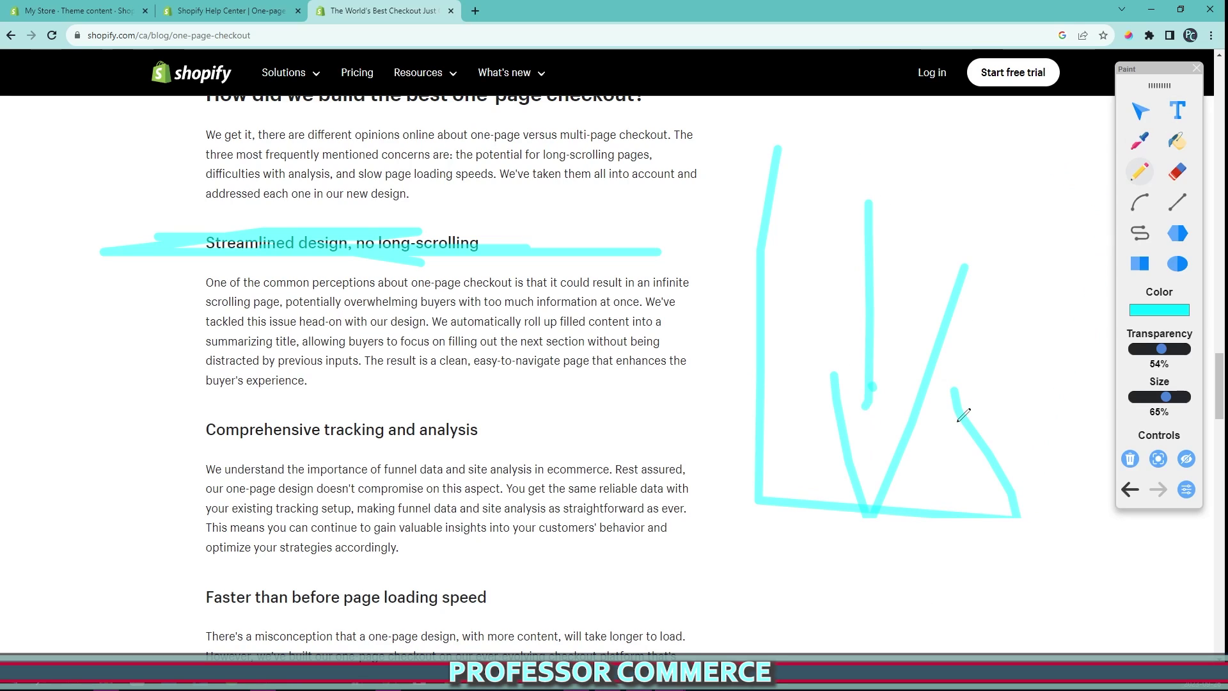
left_click(1129, 458)
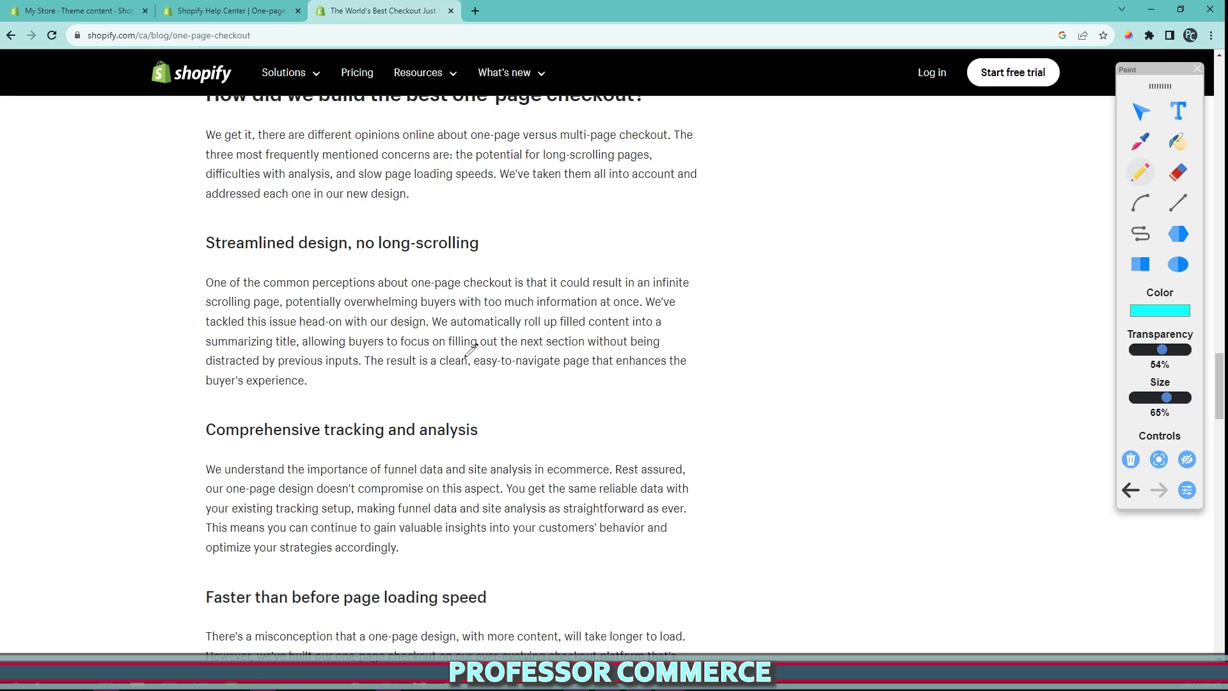
- Underline the sentences about rolling filled content into a summary and the clean, easy-to-navigate page
left_click_drag(429, 328, 665, 322)
right_click(521, 319)
left_click(447, 318)
left_click_drag(190, 342, 645, 335)
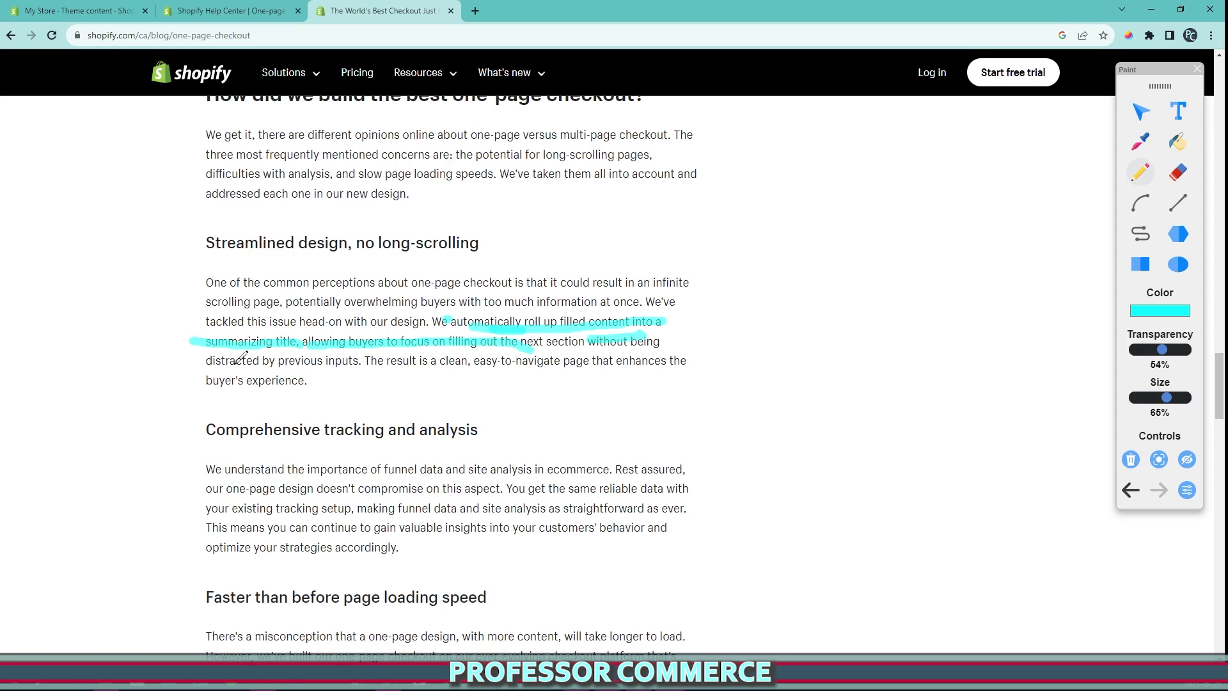
left_click_drag(210, 366, 660, 362)
left_click_drag(193, 385, 275, 380)
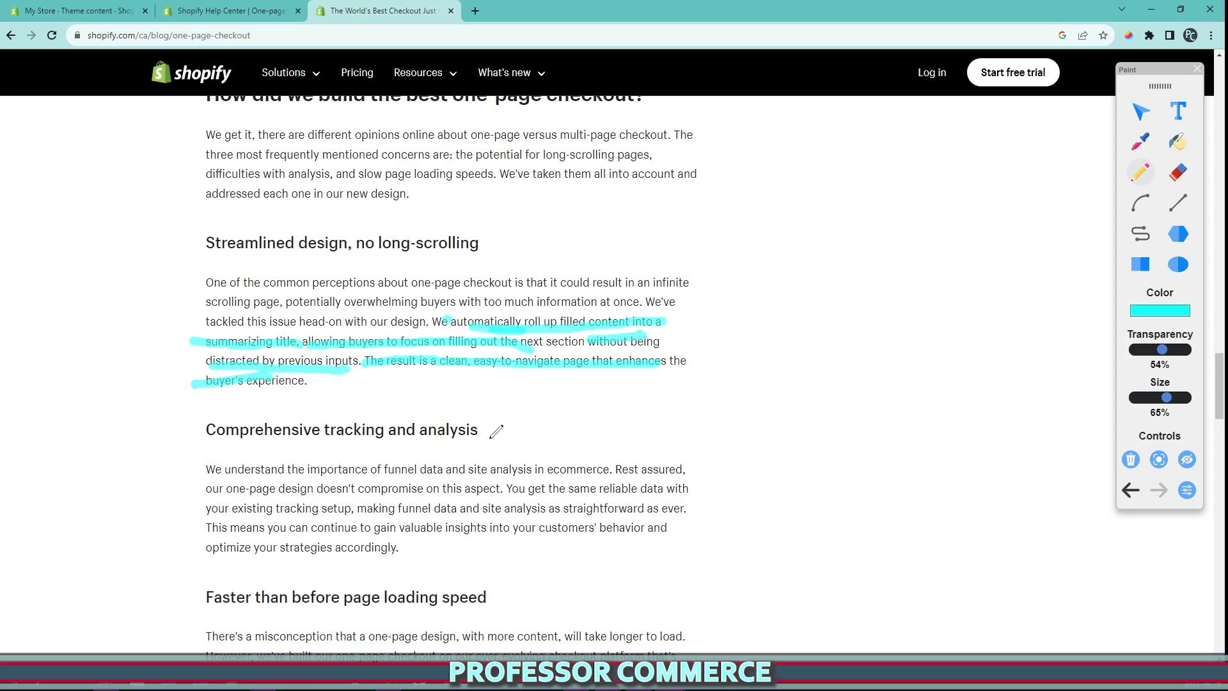
- Sketch an outline with a check mark, box and lines in the right margin
mouse_move(917, 188)
left_mouse_down()
mouse_move(1037, 174)
mouse_move(911, 184)
mouse_move(919, 176)
left_mouse_up()
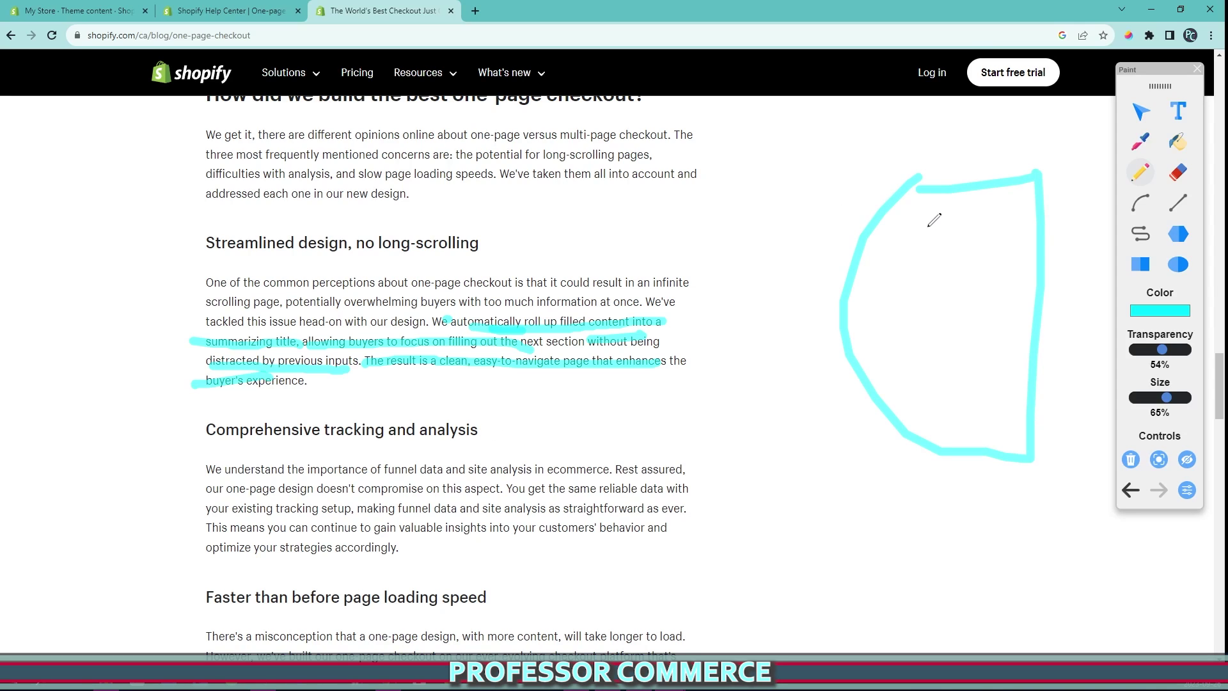
left_click_drag(894, 222, 1000, 220)
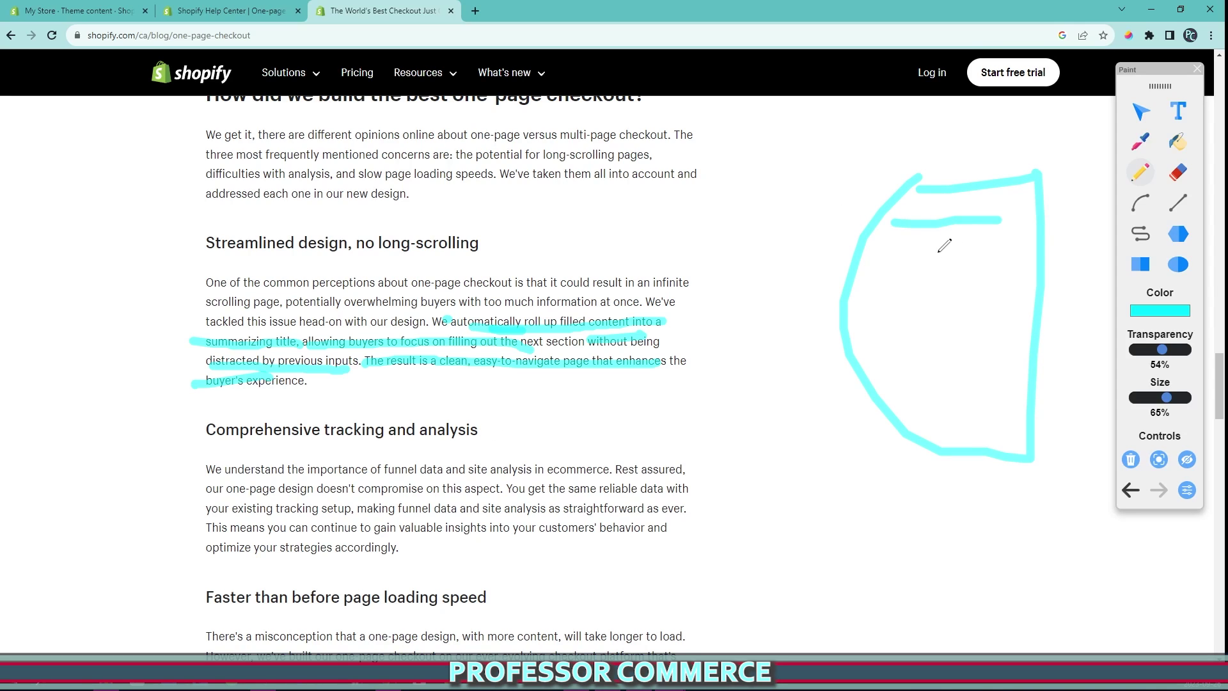
mouse_move(1010, 292)
left_mouse_down()
mouse_move(1018, 261)
mouse_move(1053, 291)
mouse_move(1076, 269)
left_mouse_up()
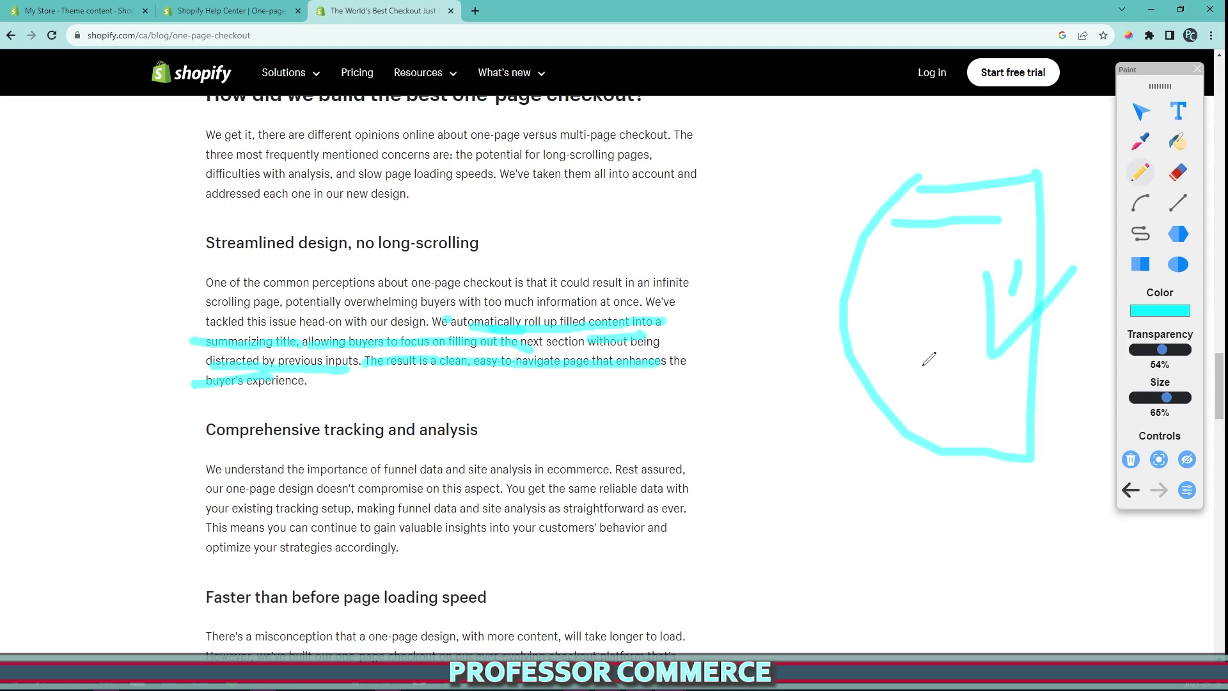
mouse_move(872, 278)
left_mouse_down()
mouse_move(990, 257)
mouse_move(885, 301)
mouse_move(883, 276)
left_mouse_up()
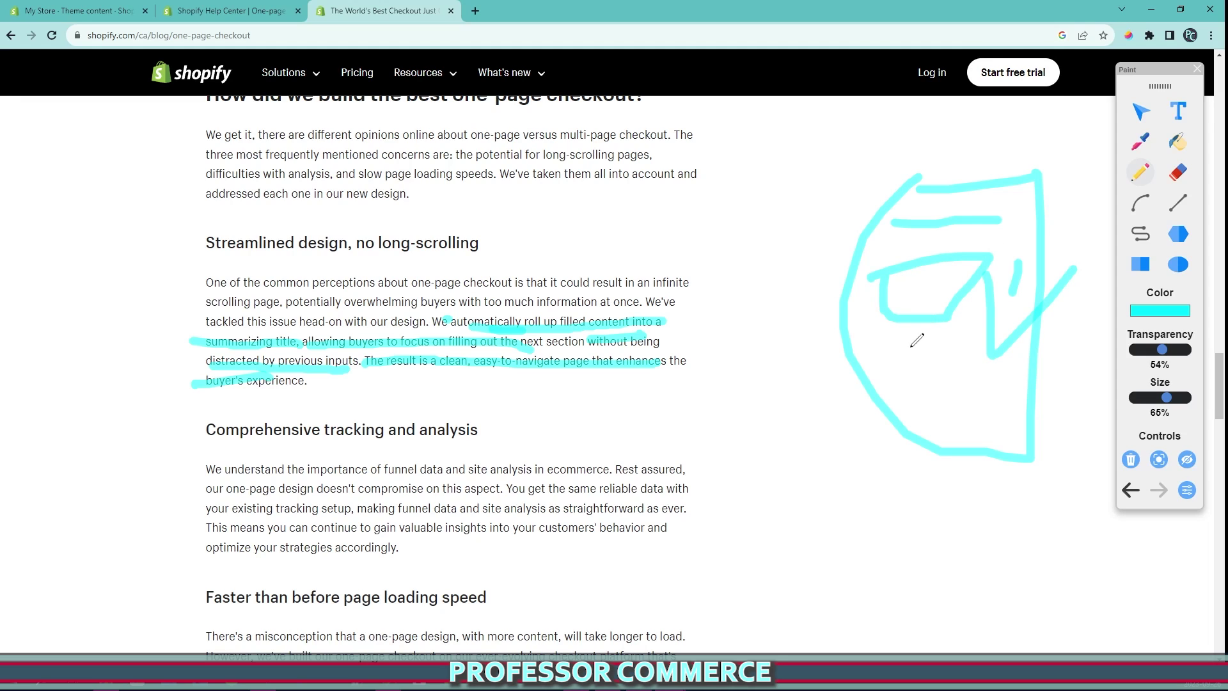
left_click_drag(983, 336, 984, 473)
mouse_move(970, 406)
left_mouse_down()
mouse_move(988, 476)
mouse_move(1036, 313)
left_mouse_up()
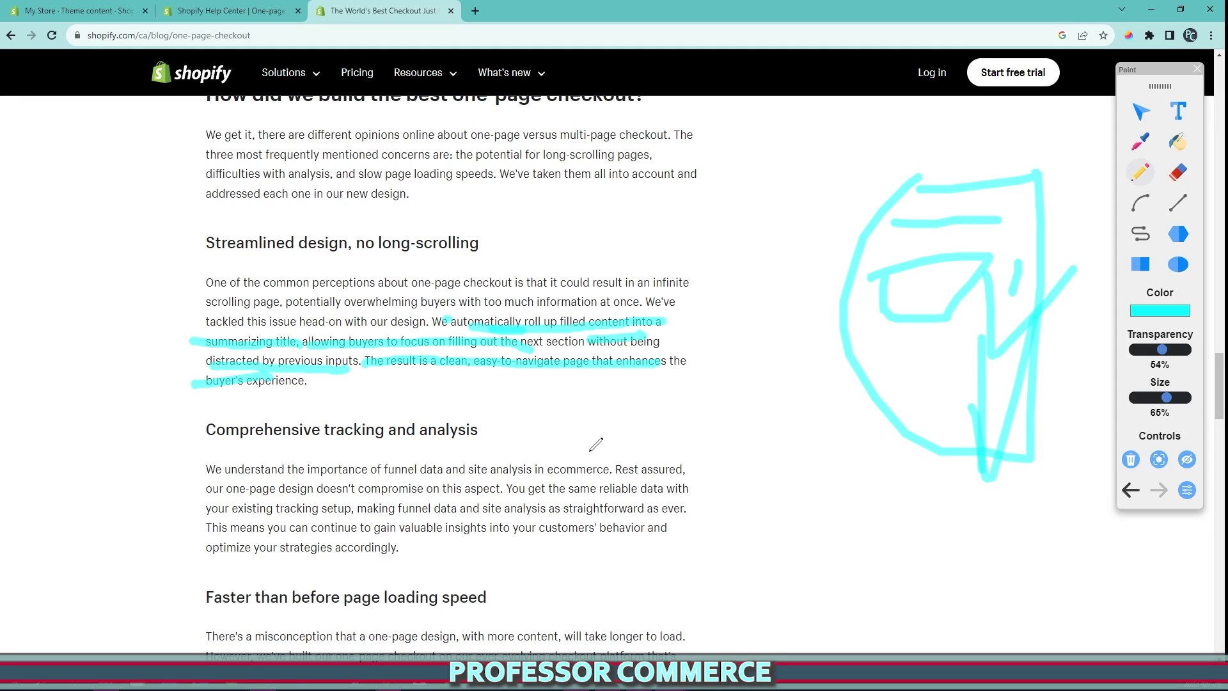
scroll(522, 422, "down", 5)
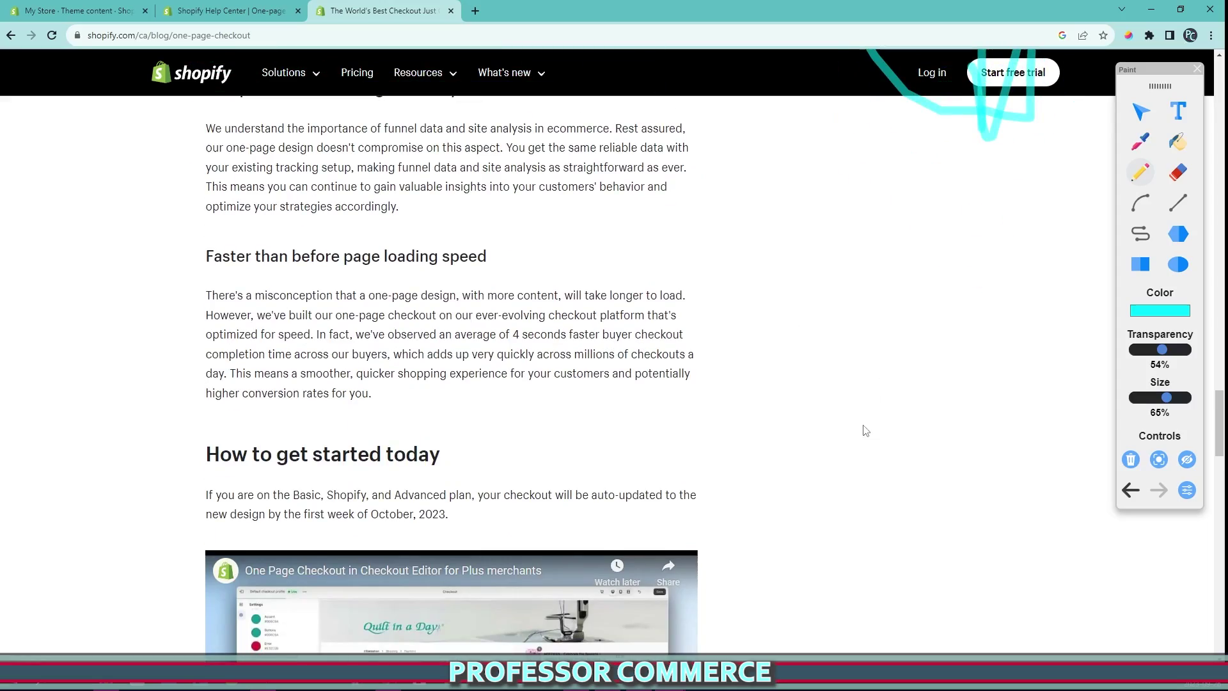
- Draw cyan arrows from the one-page checkout intro toward the banner
scroll(767, 383, "up", 20)
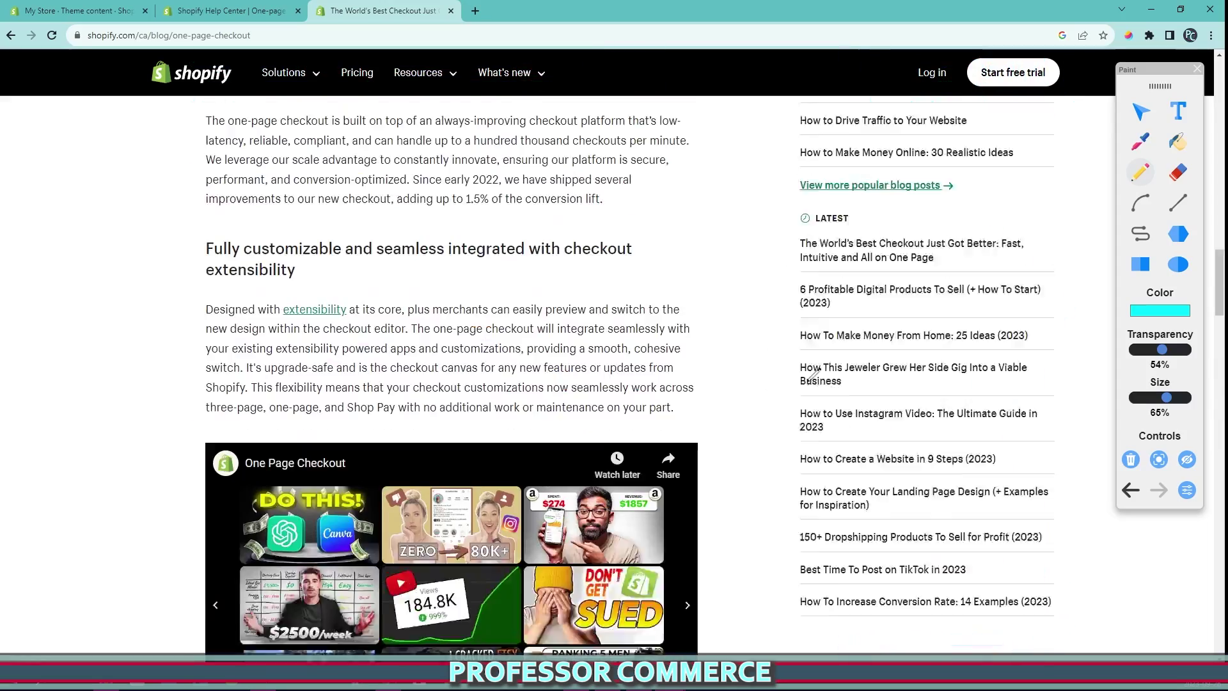
scroll(824, 351, "down", 15)
scroll(795, 329, "down", 12)
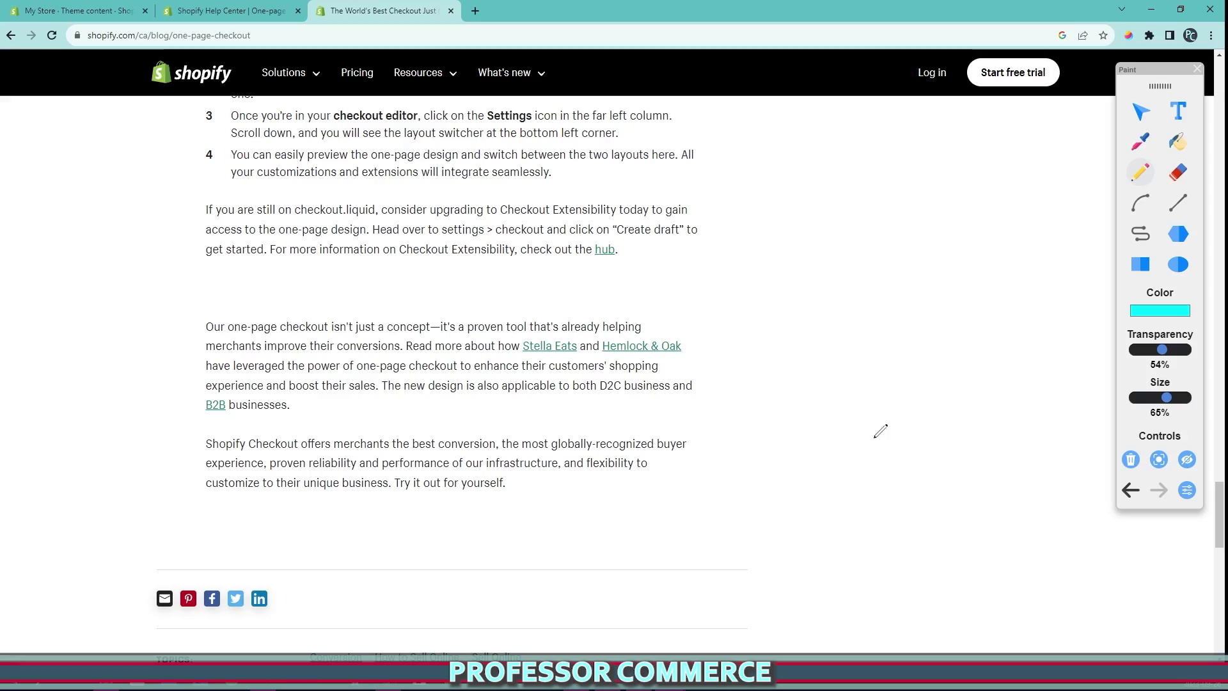
scroll(774, 436, "up", 20)
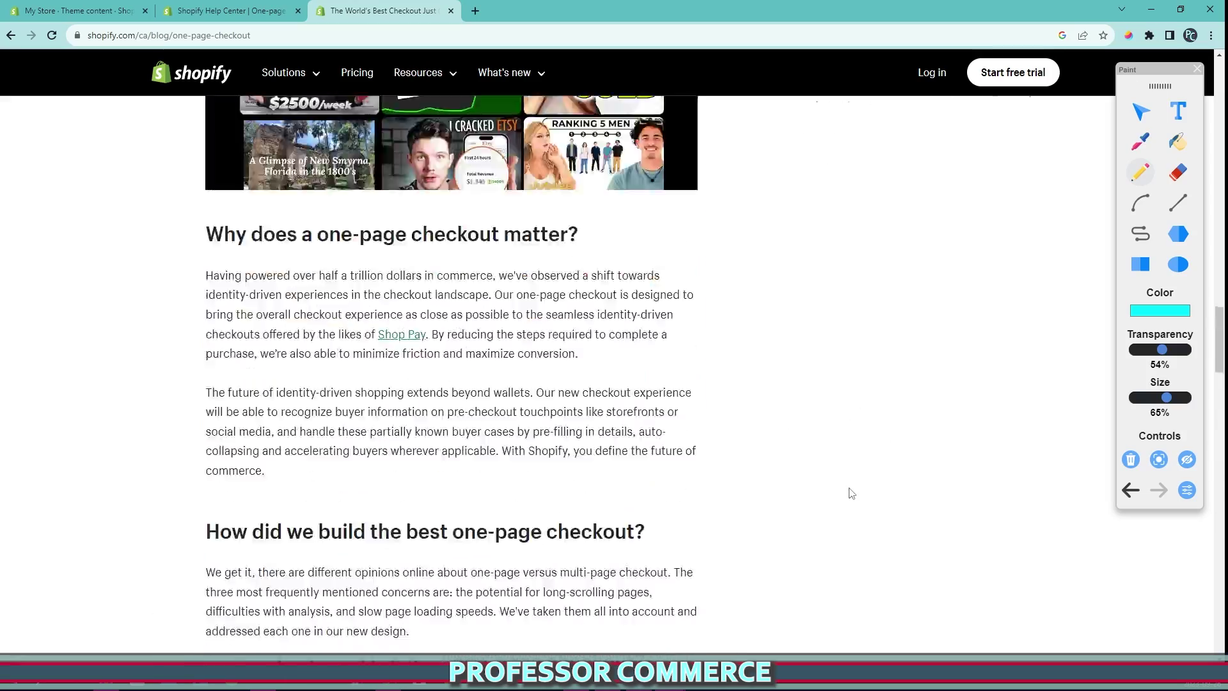
scroll(791, 482, "down", 10)
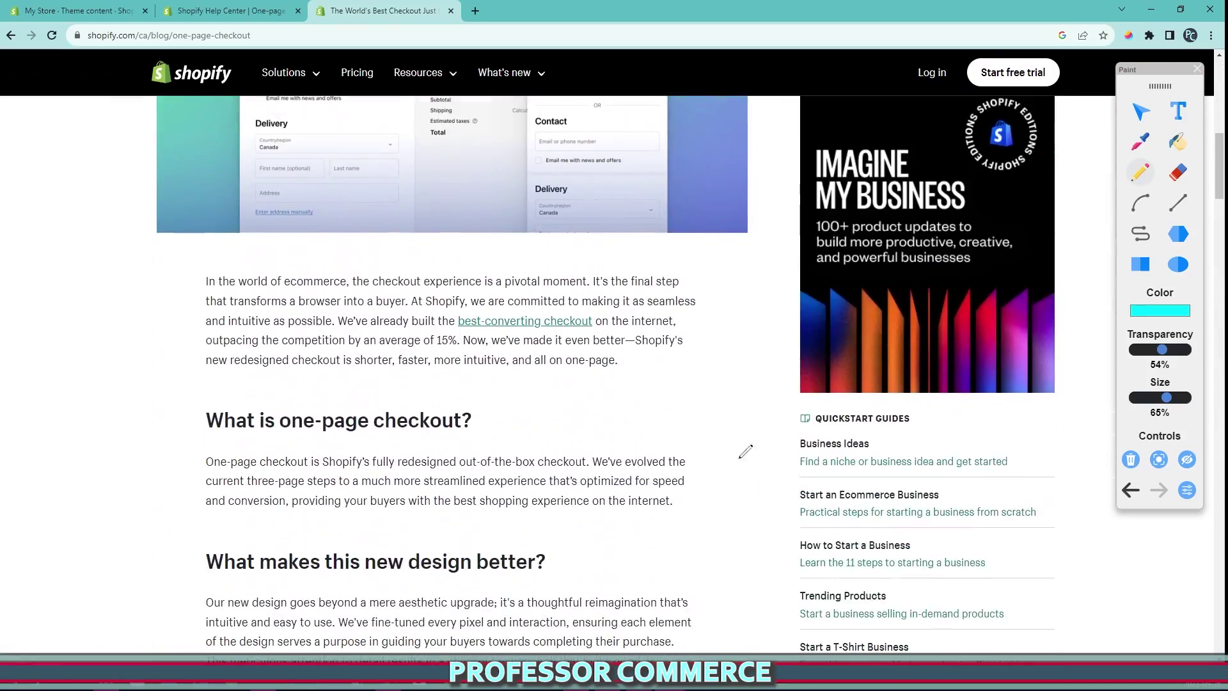
mouse_move(605, 477)
left_mouse_down()
mouse_move(647, 423)
mouse_move(818, 301)
left_mouse_up()
mouse_move(739, 294)
left_mouse_down()
mouse_move(896, 256)
mouse_move(835, 416)
left_mouse_up()
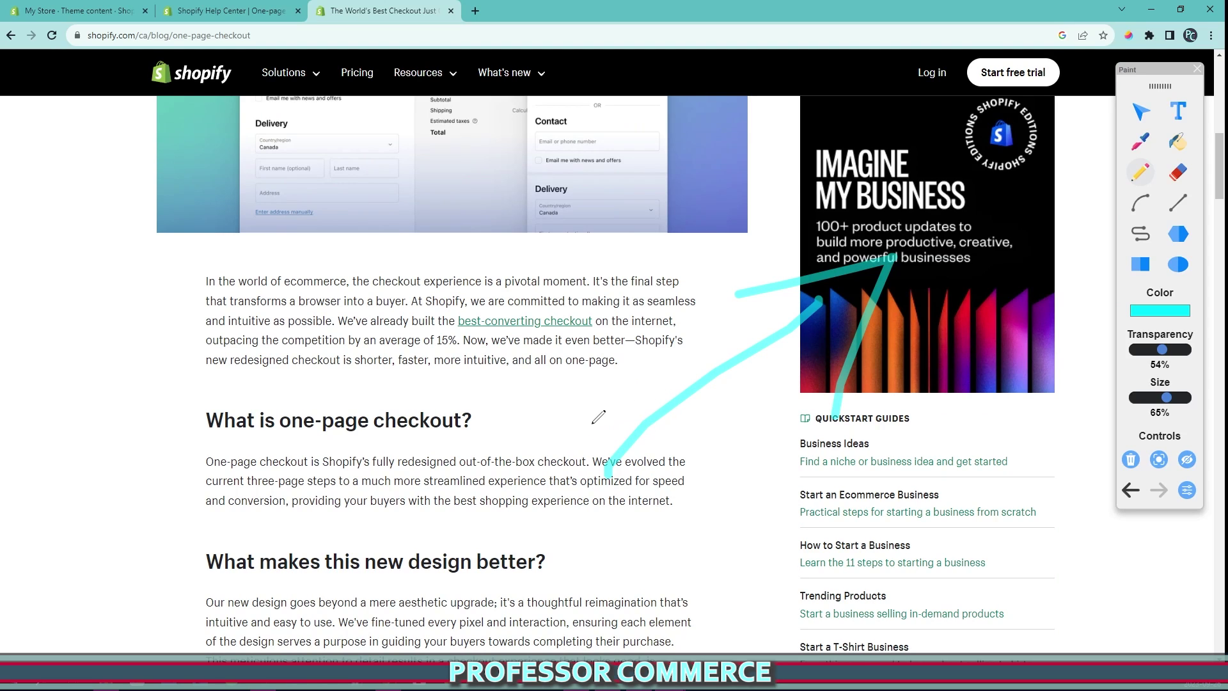
- Sketch an arch with a dot and a long arrow beside 'Shorter and faster checkout'
scroll(590, 415, "down", 8)
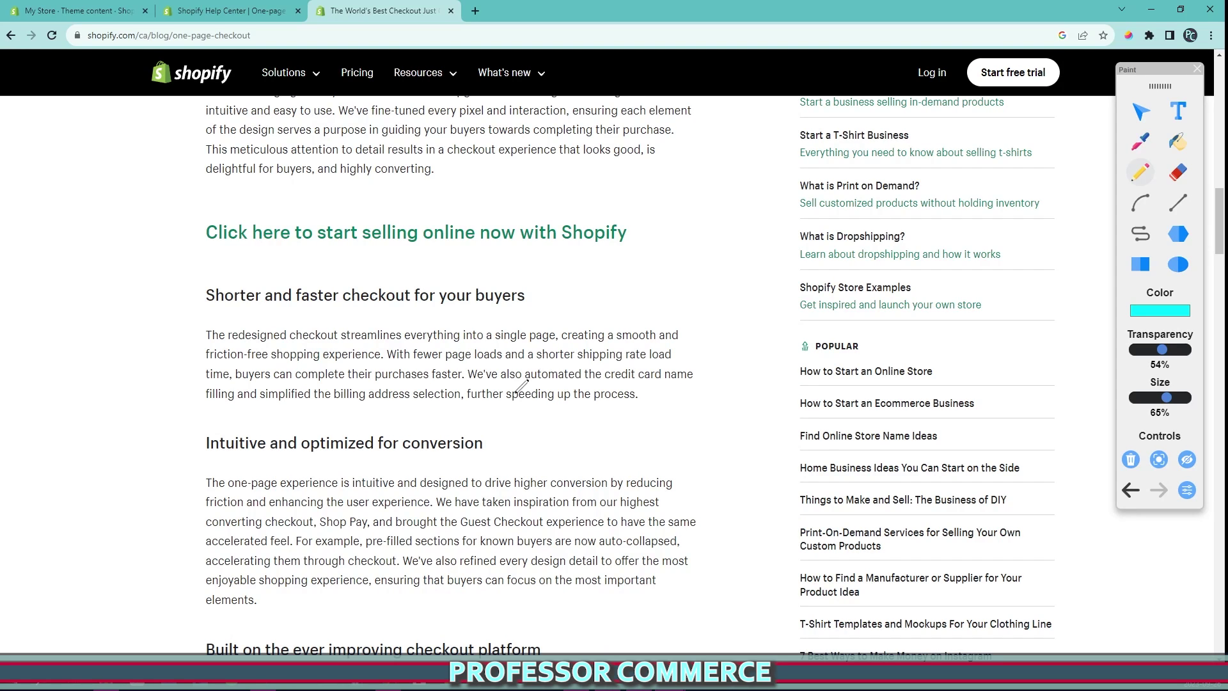
scroll(521, 385, "down", 5)
scroll(383, 320, "up", 2)
left_click_drag(102, 406, 83, 498)
left_click_drag(75, 260, 227, 281)
left_click(150, 250)
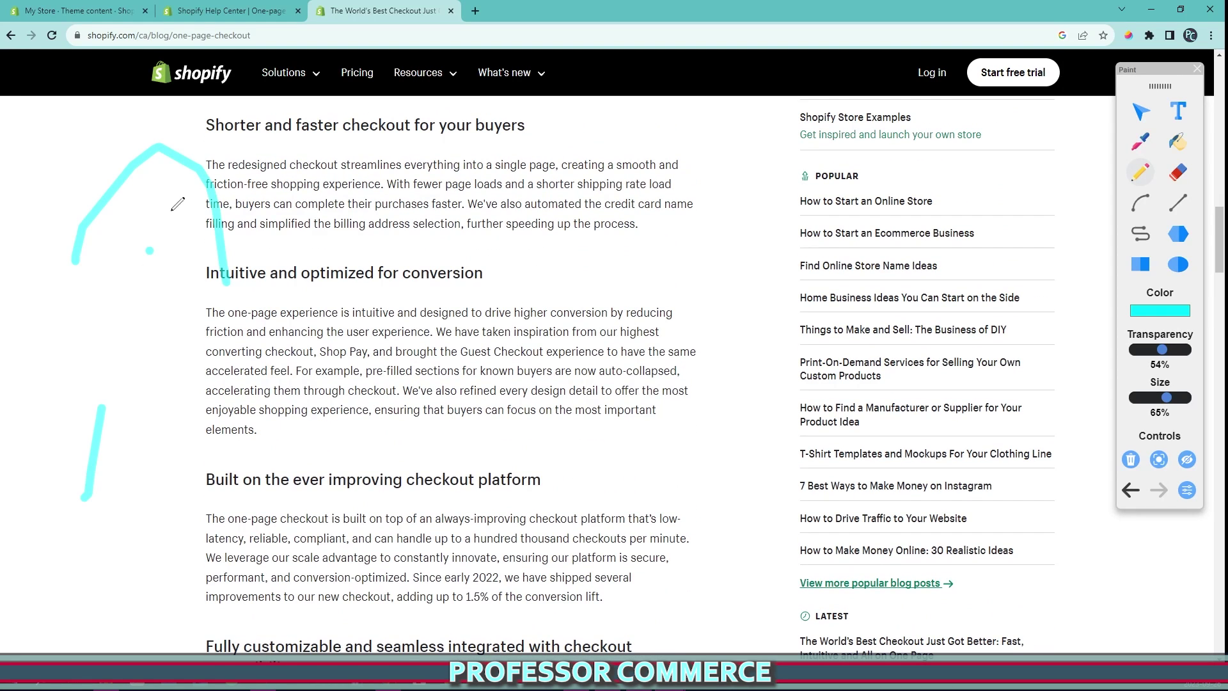
left_click_drag(156, 216, 95, 523)
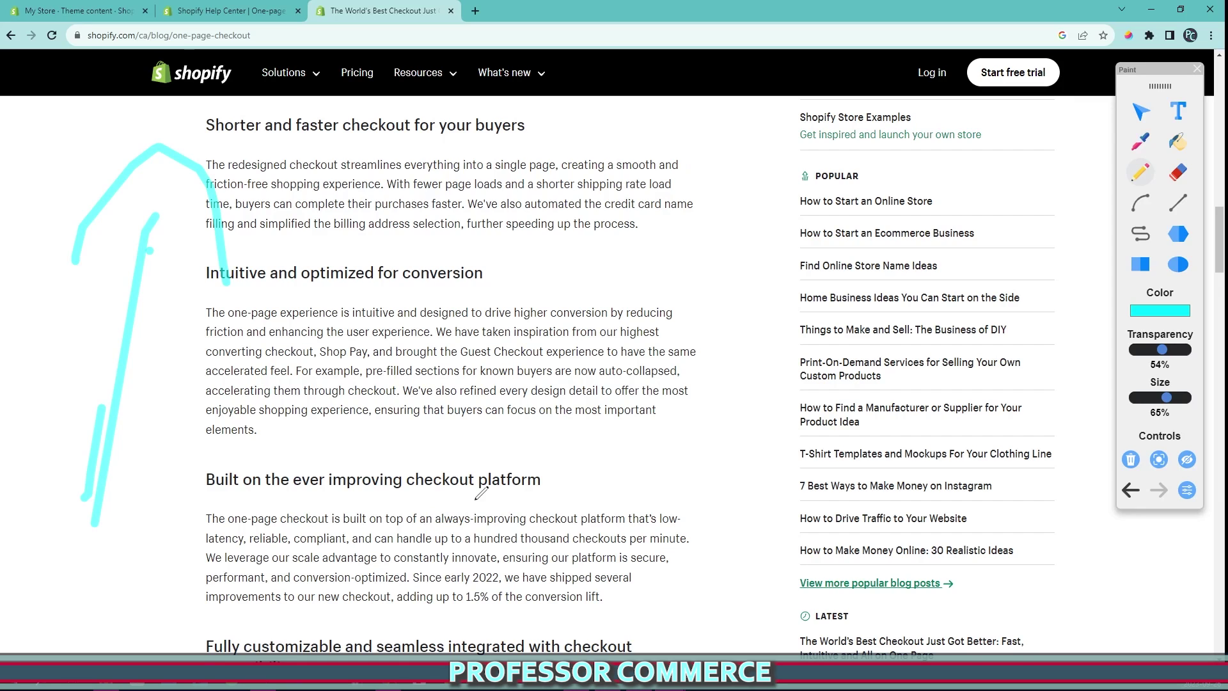
- Scroll down to the 'Faster than before page loading speed' section
scroll(476, 488, "down", 3)
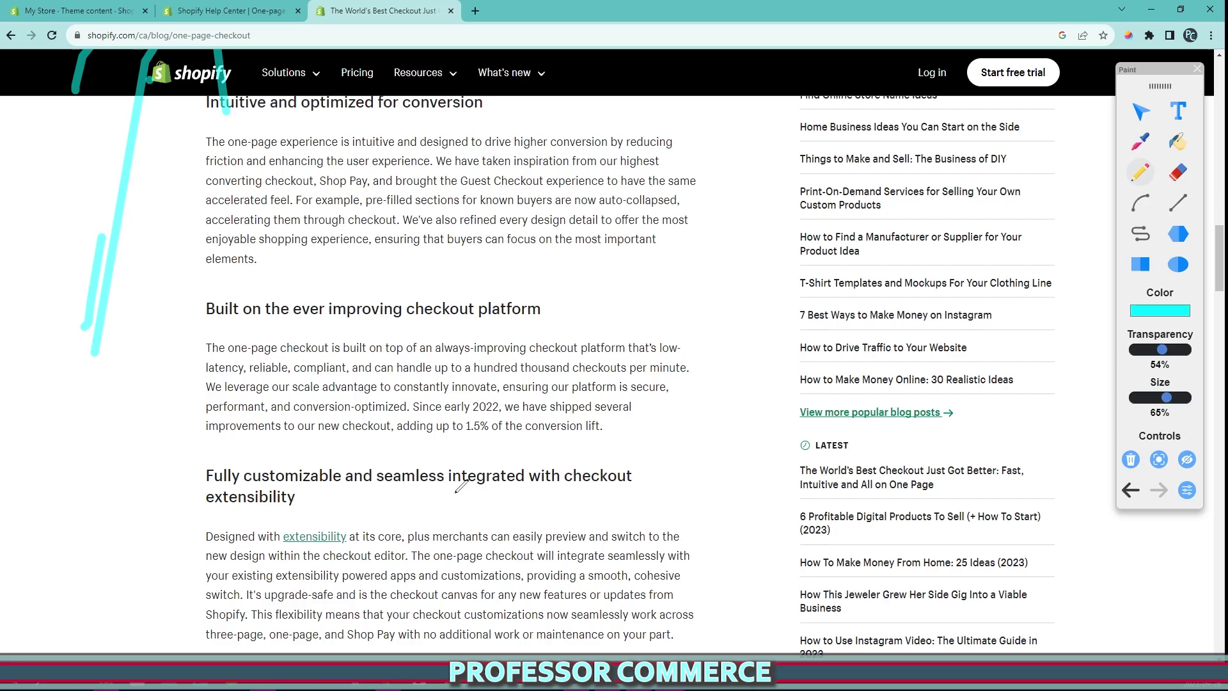
scroll(440, 455, "down", 9)
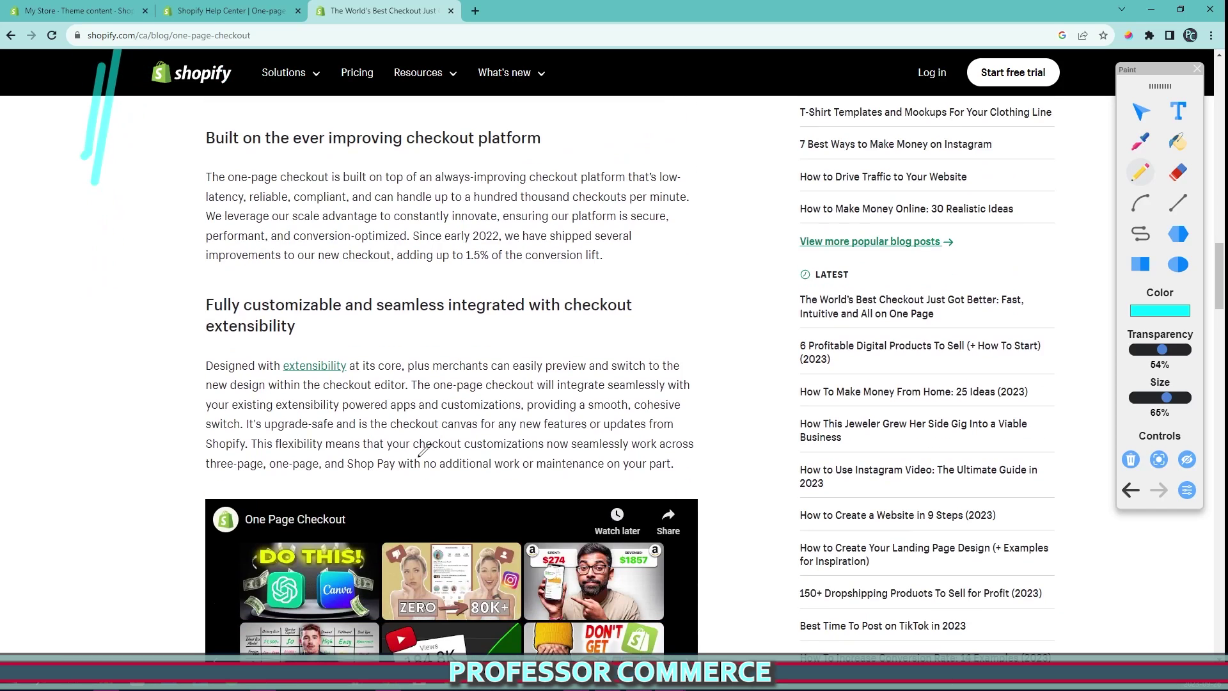
scroll(425, 453, "down", 6)
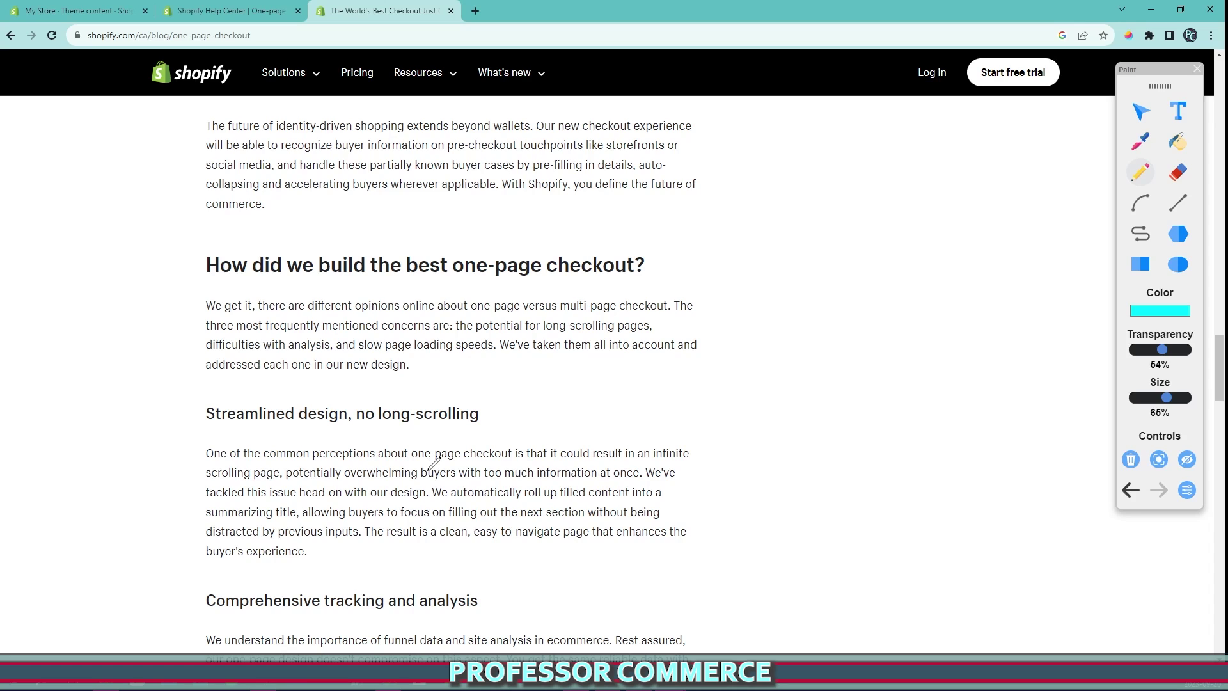
scroll(636, 455, "down", 6)
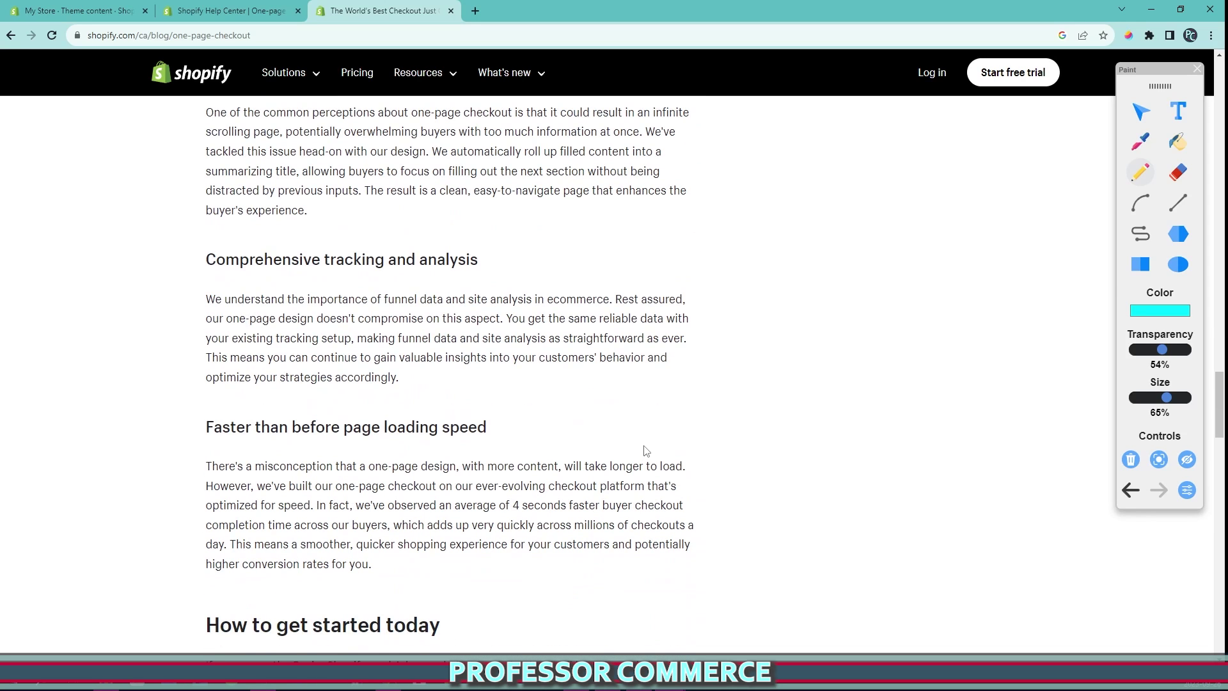